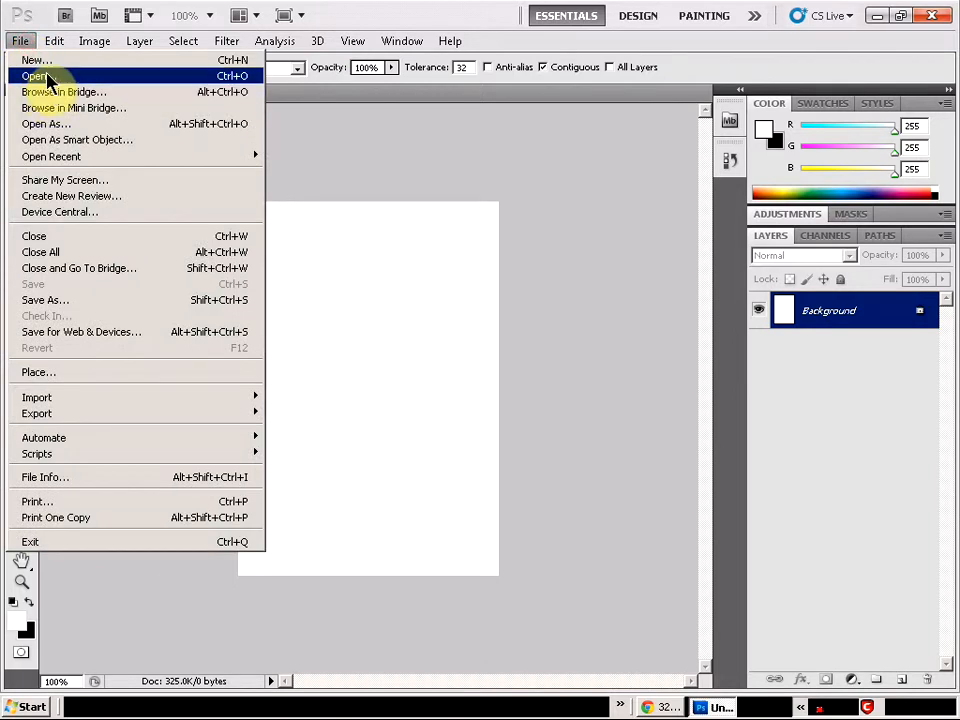
# Create a new 310 × 335 pixel white document from the Clipboard preset and paste the copied orange image.
pyautogui.click(36, 61)
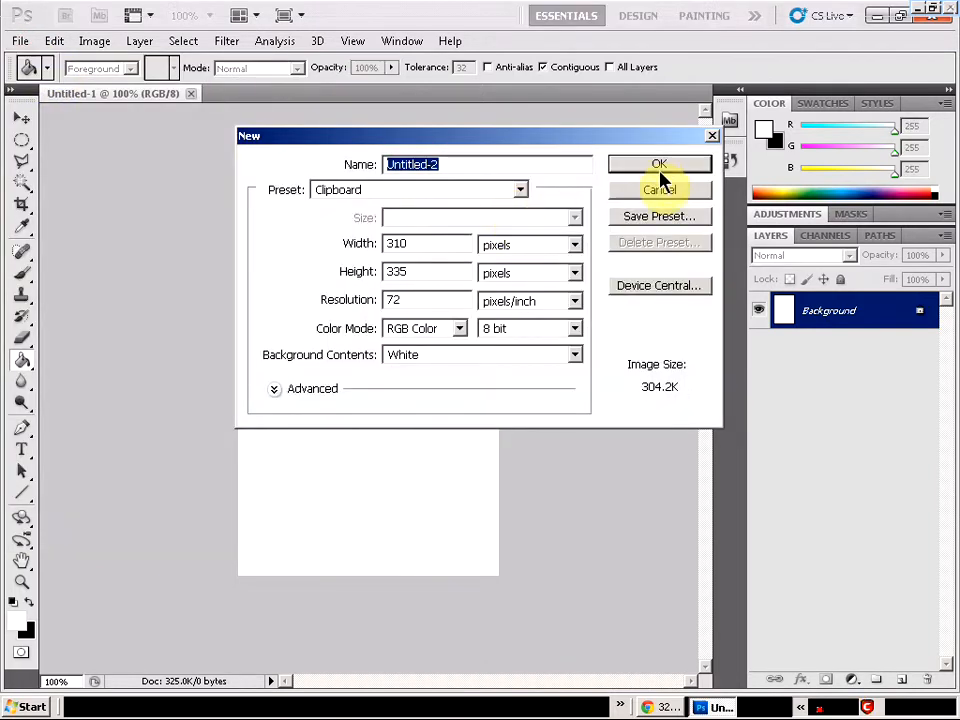
pyautogui.click(659, 164)
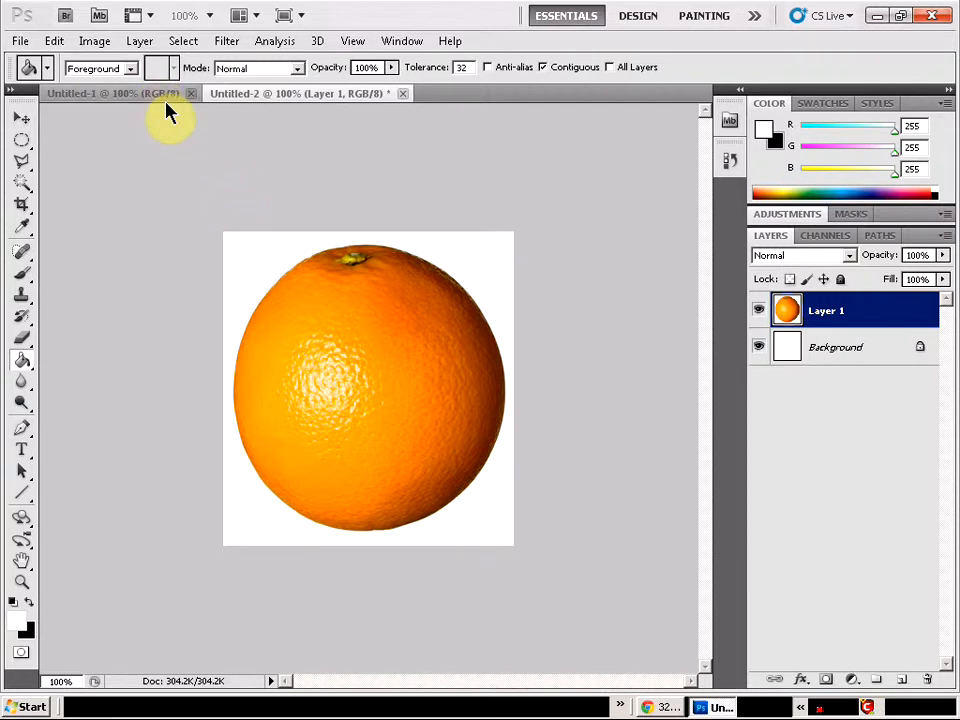
# Switch to the browser, copy the lion_roar.JPG image, and return to Photoshop.
pyautogui.hotkey('alt', 'Tab')
pyautogui.click(776, 12)
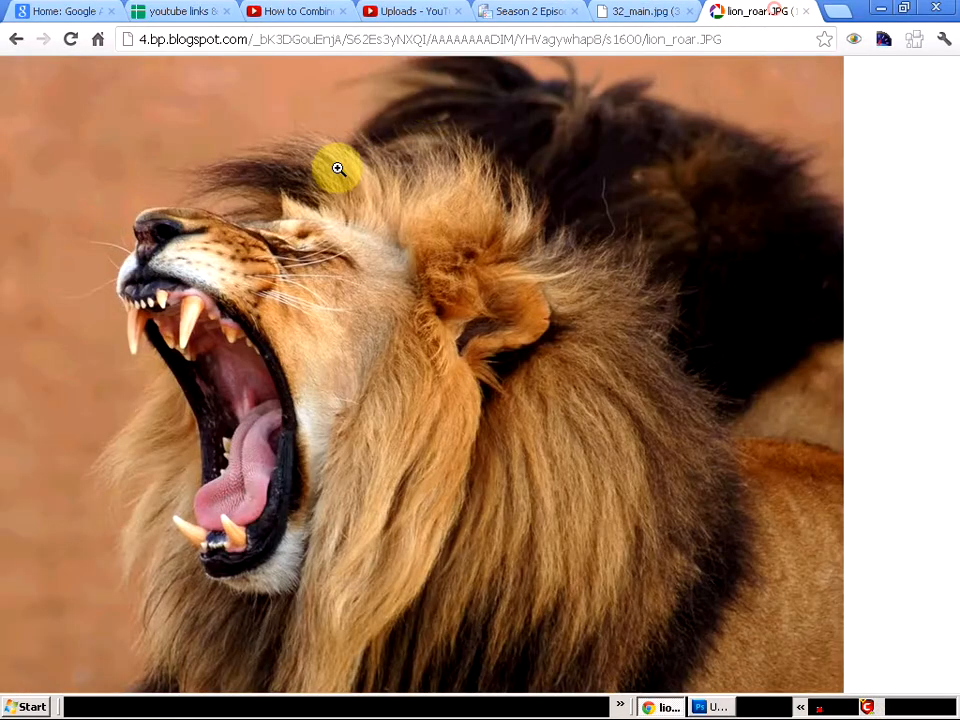
pyautogui.rightClick(257, 372)
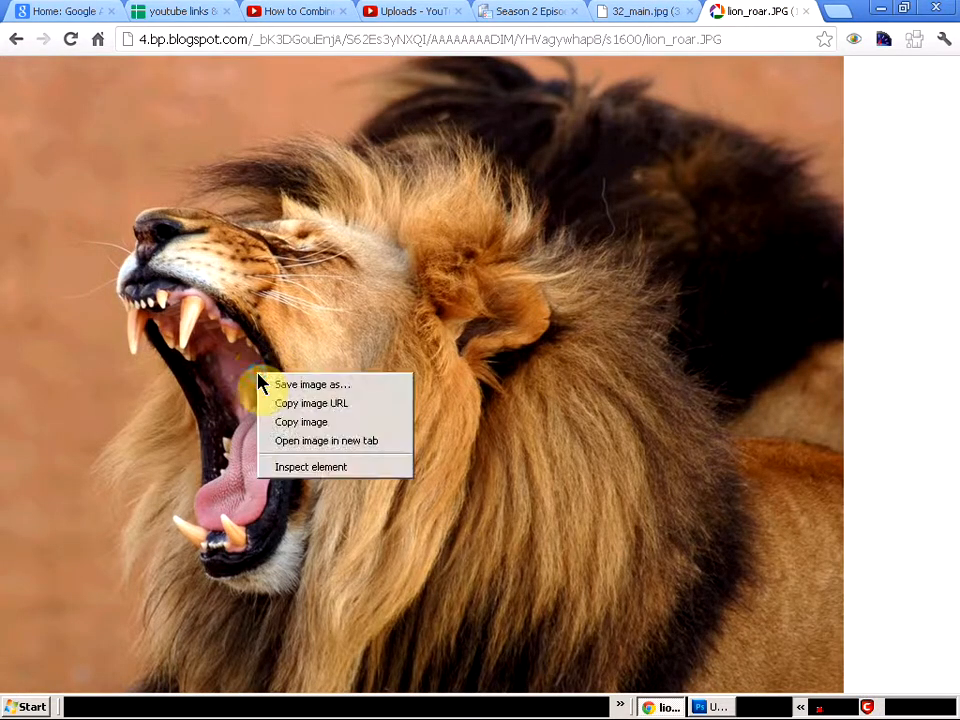
pyautogui.click(306, 422)
pyautogui.hotkey('alt', 'Tab')
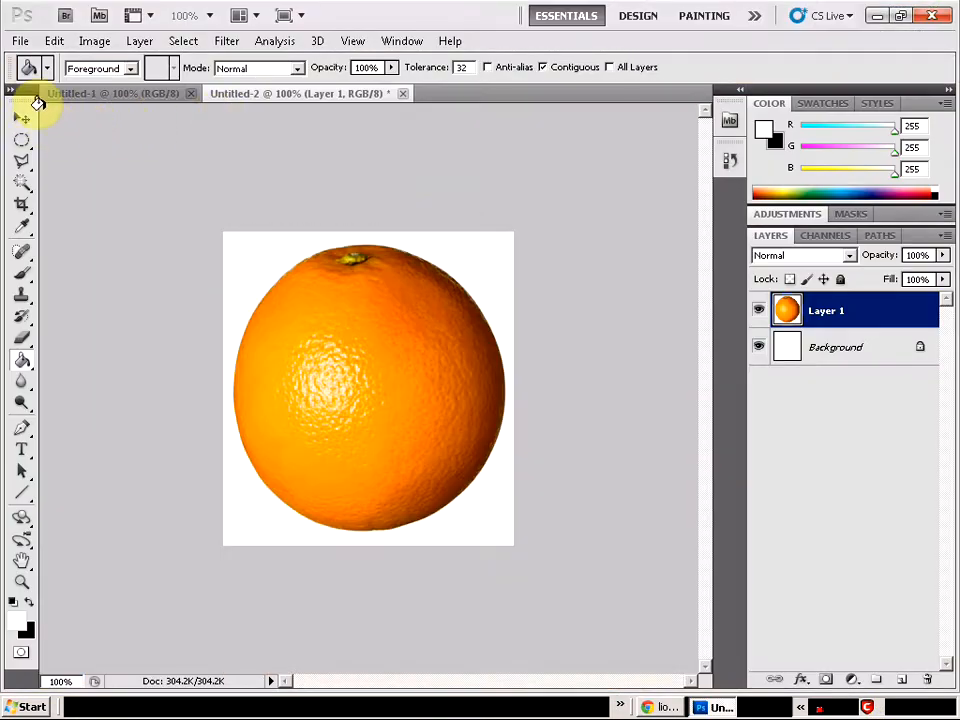
# Close the empty Untitled-1 document and paste the lion image into a new document of clipboard size.
pyautogui.click(191, 88)
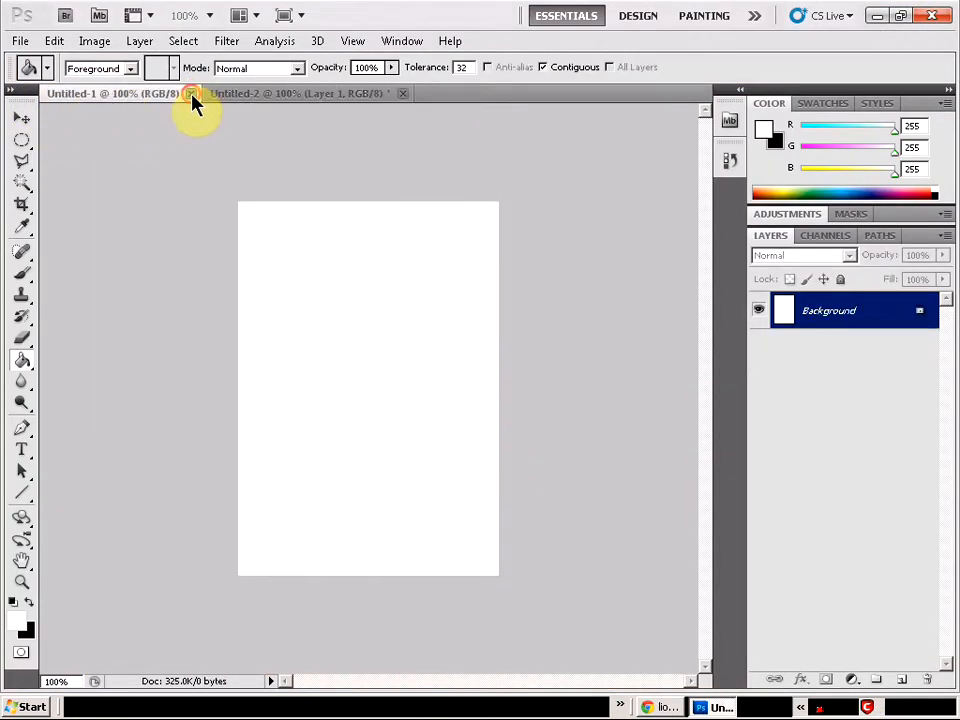
pyautogui.click(188, 93)
pyautogui.click(20, 41)
pyautogui.click(133, 60)
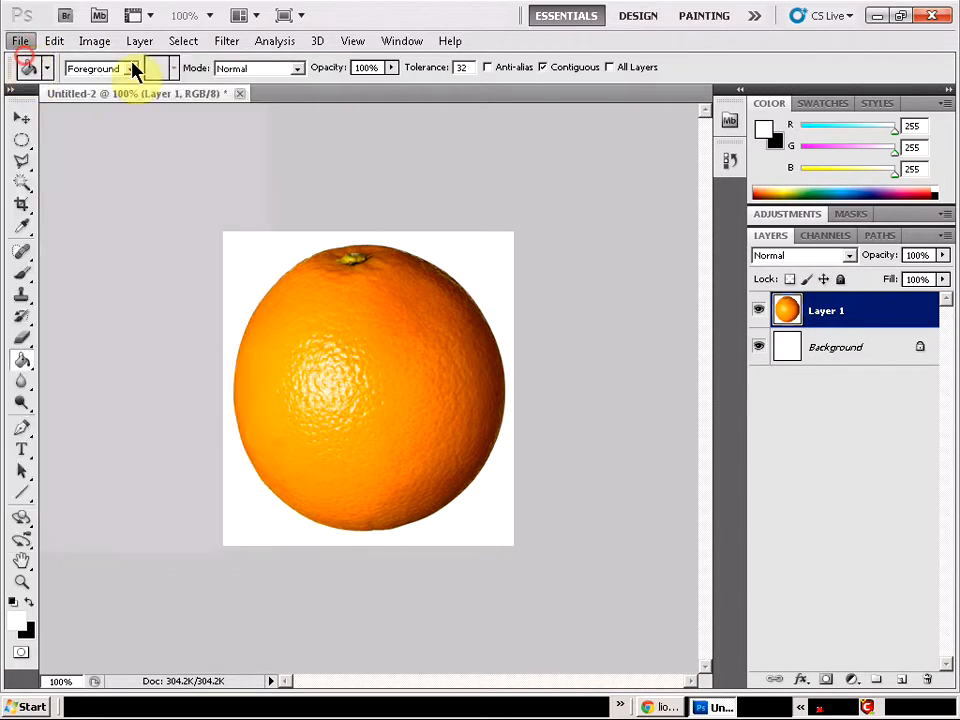
pyautogui.press('Return')
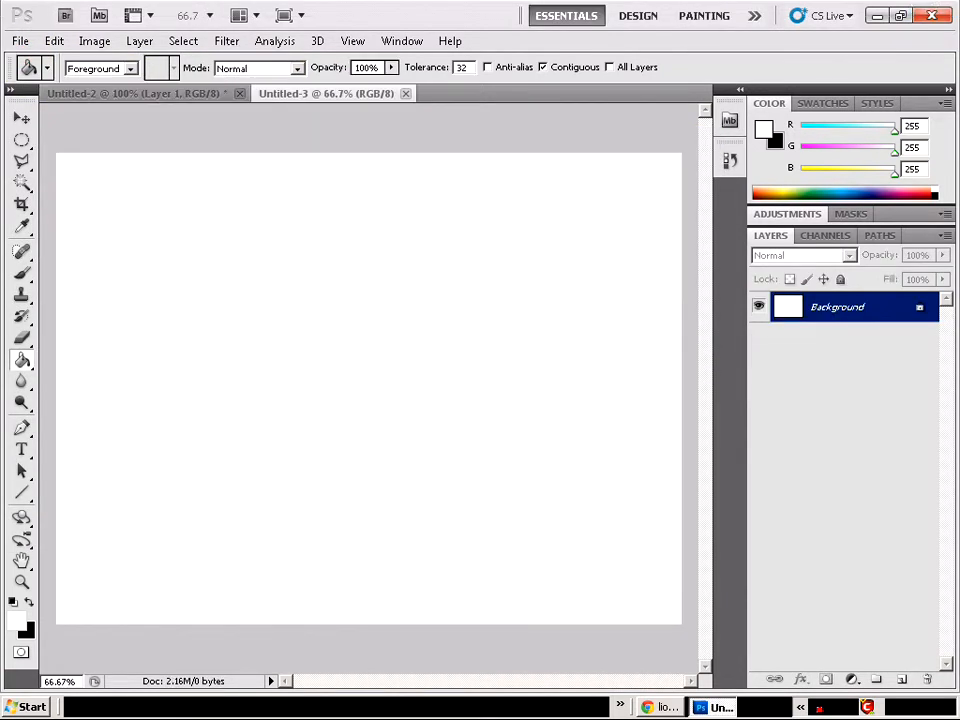
pyautogui.hotkey('ctrl', 'v')
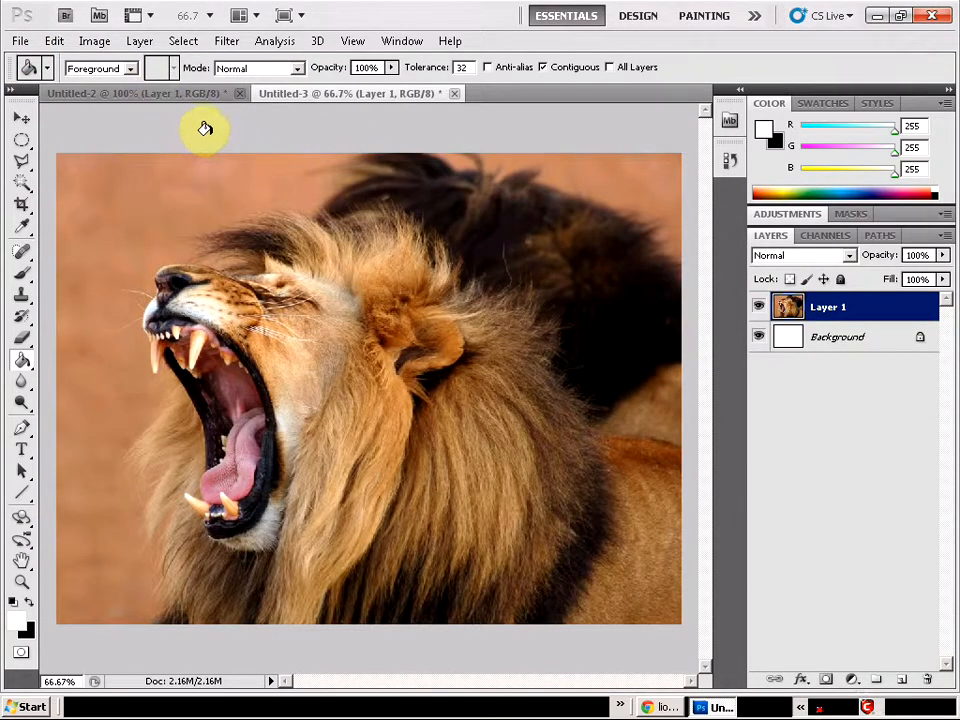
# Flip the lion image's canvas horizontally.
pyautogui.click(113, 48)
pyautogui.moveTo(138, 38)
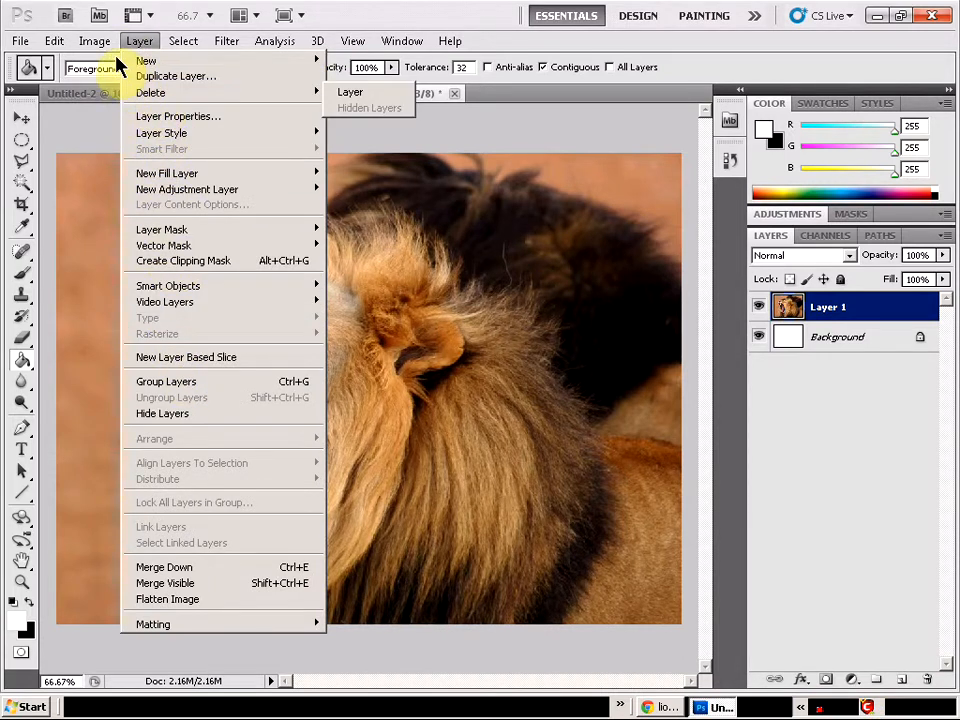
pyautogui.moveTo(94, 40)
pyautogui.moveTo(124, 205)
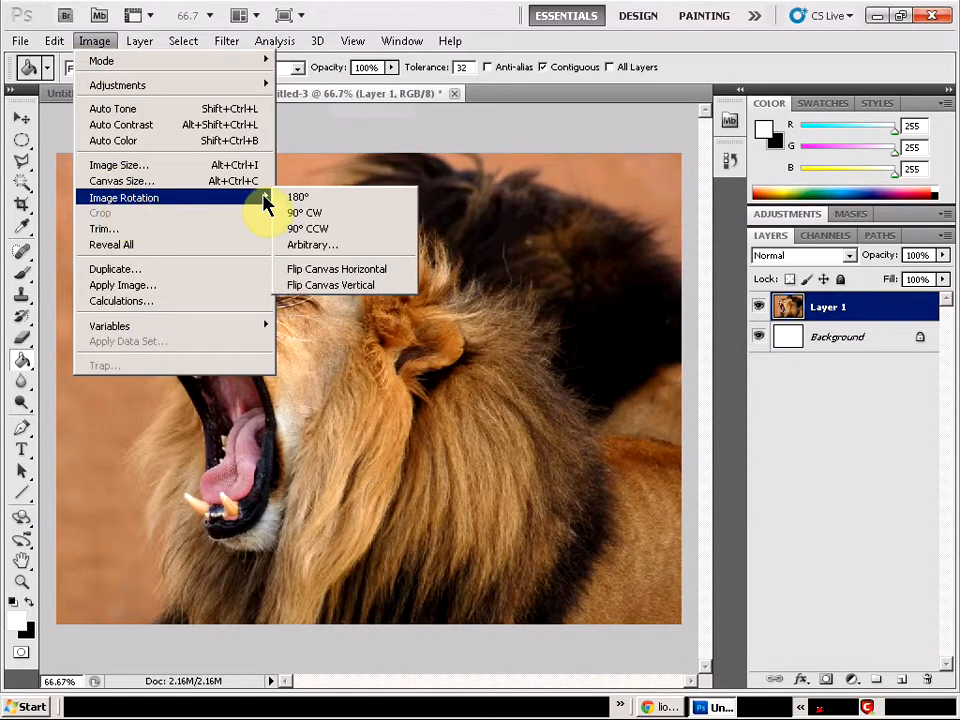
pyautogui.click(336, 270)
# Cut a rectangular area around the lion's open mouth and paste it into the orange document.
pyautogui.click(26, 145)
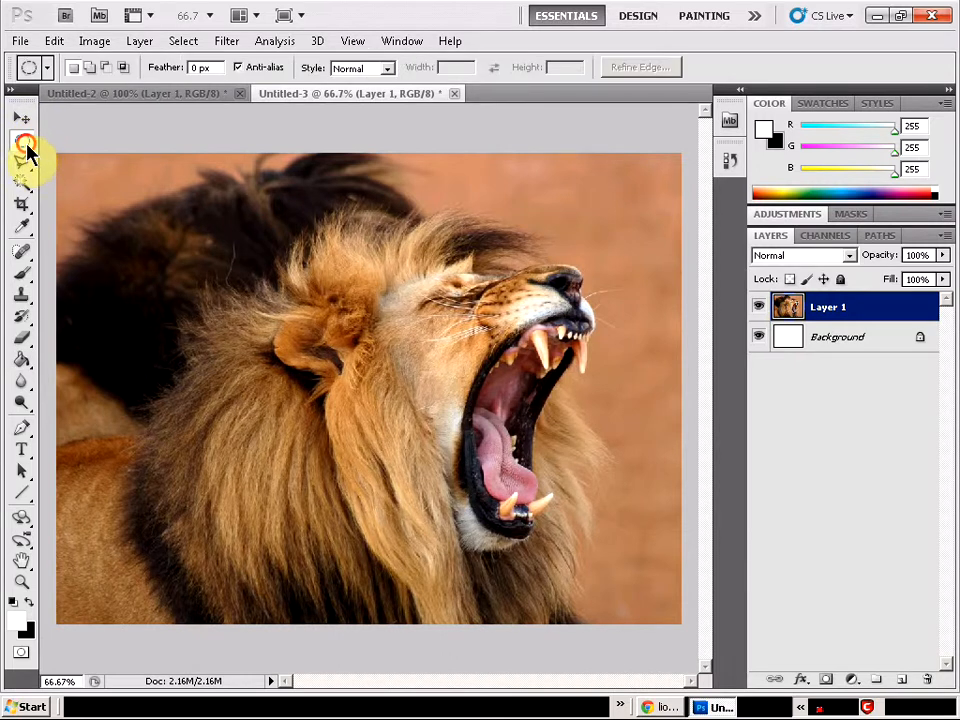
pyautogui.click(64, 140)
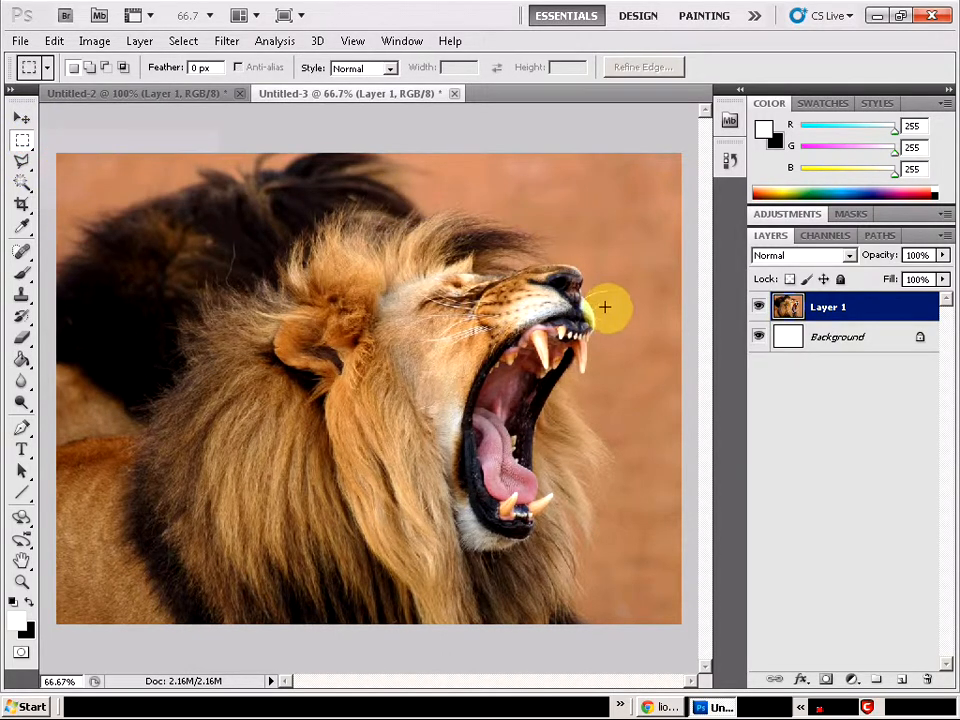
pyautogui.moveTo(431, 299); pyautogui.dragTo(608, 546)
pyautogui.press('Delete')
pyautogui.hotkey('ctrl', 'd')
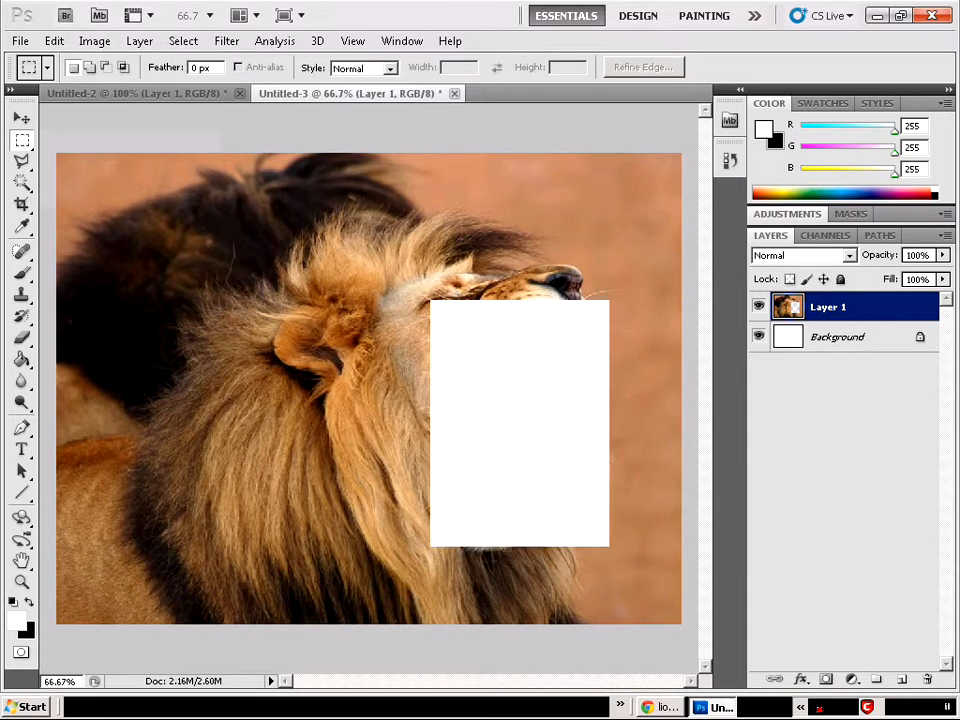
pyautogui.click(158, 100)
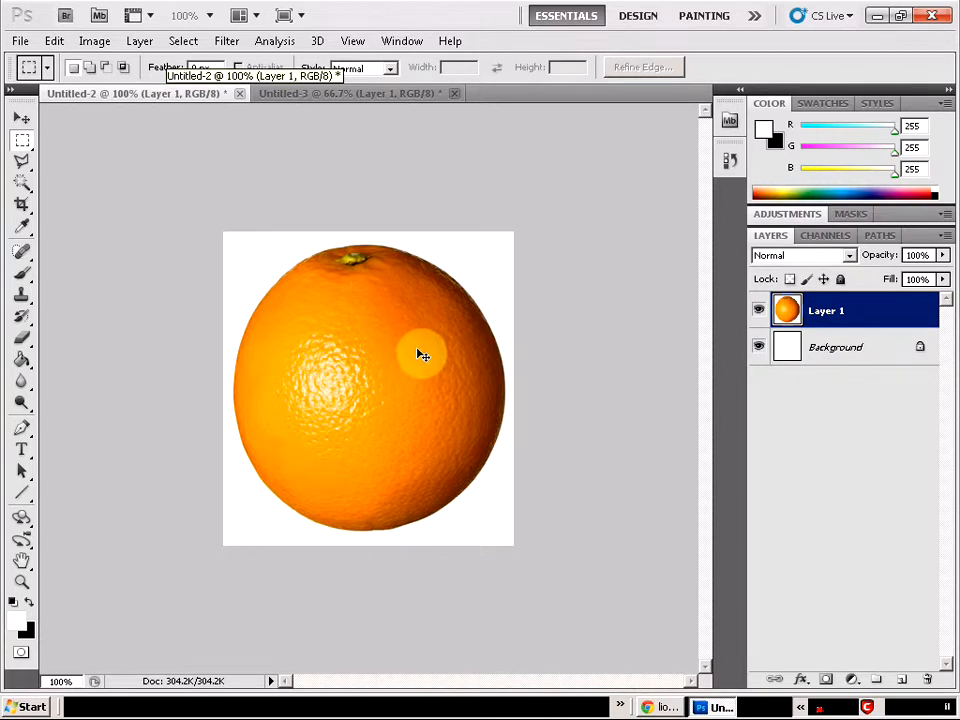
pyautogui.hotkey('ctrl', 'v')
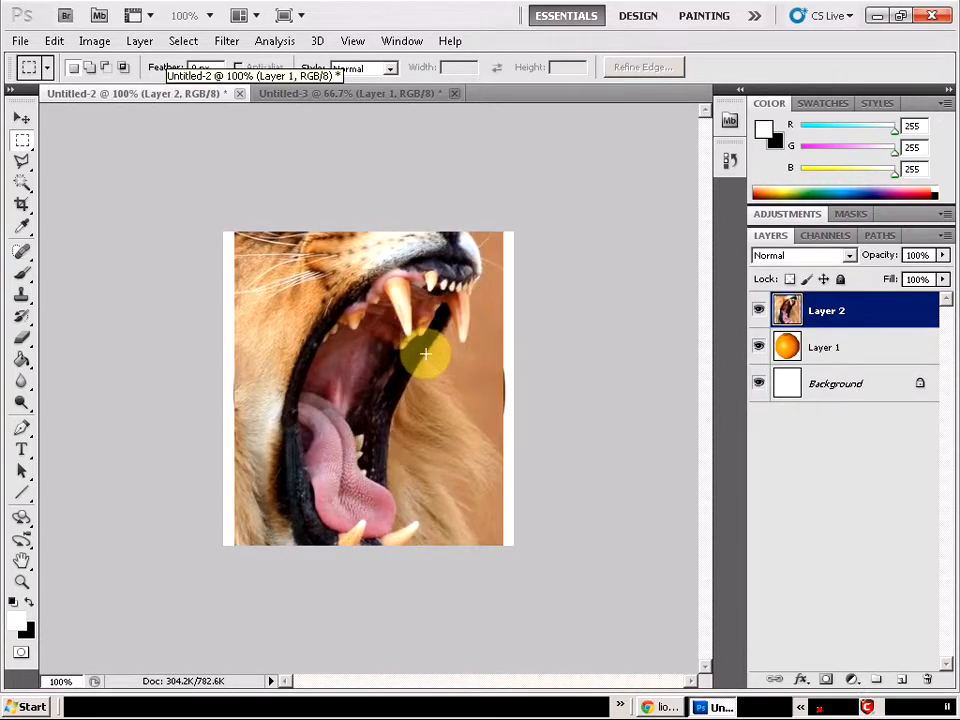
# Delete the white Background layer from the orange document.
pyautogui.click(22, 119)
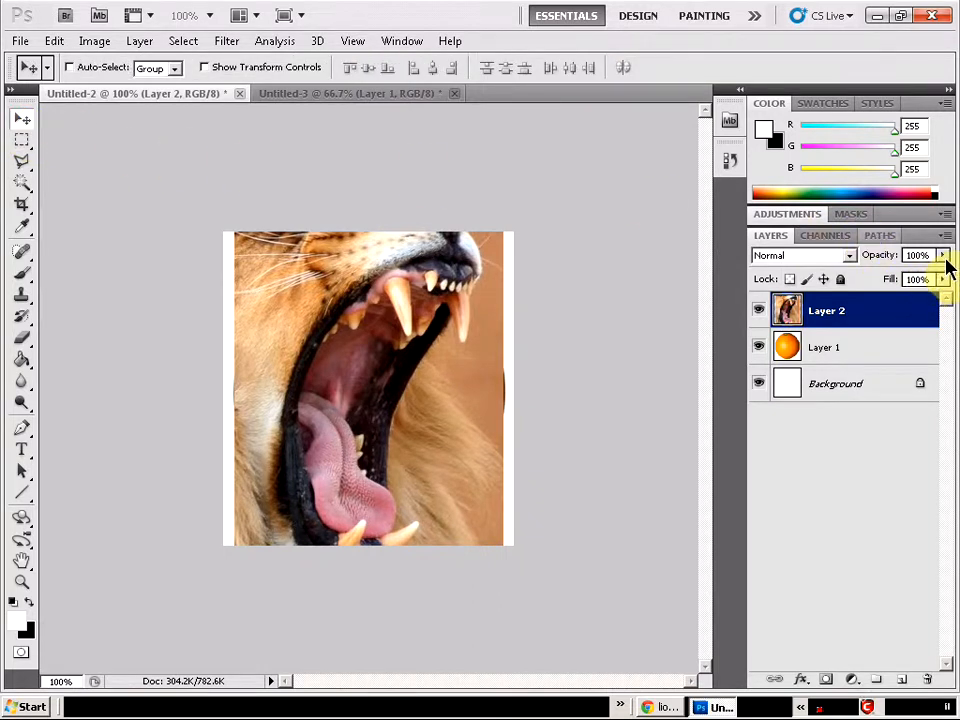
pyautogui.click(879, 389)
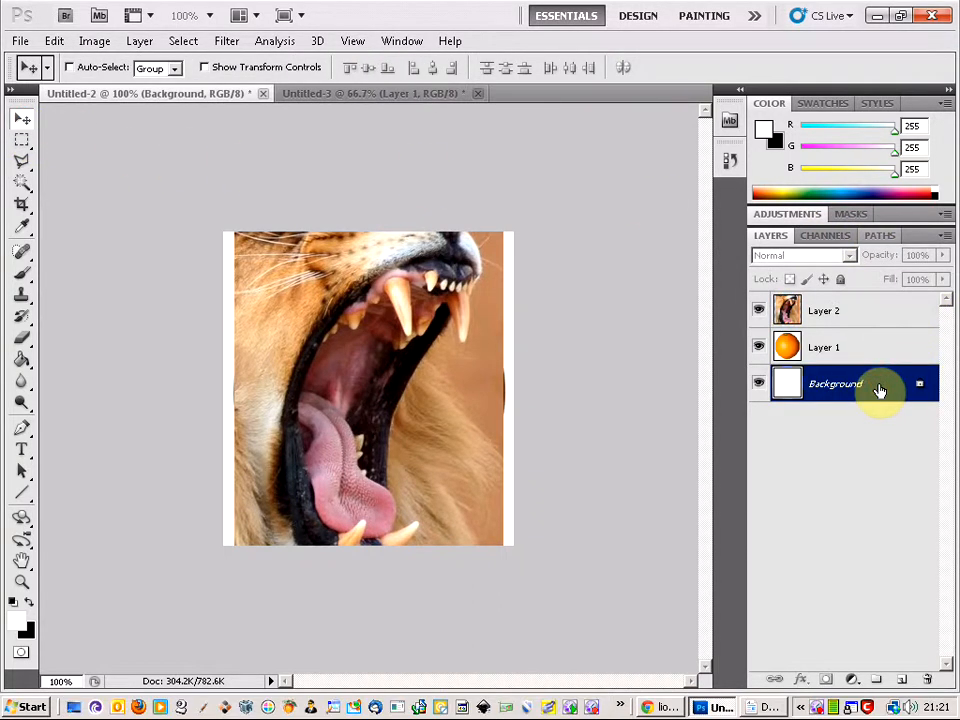
pyautogui.click(927, 680)
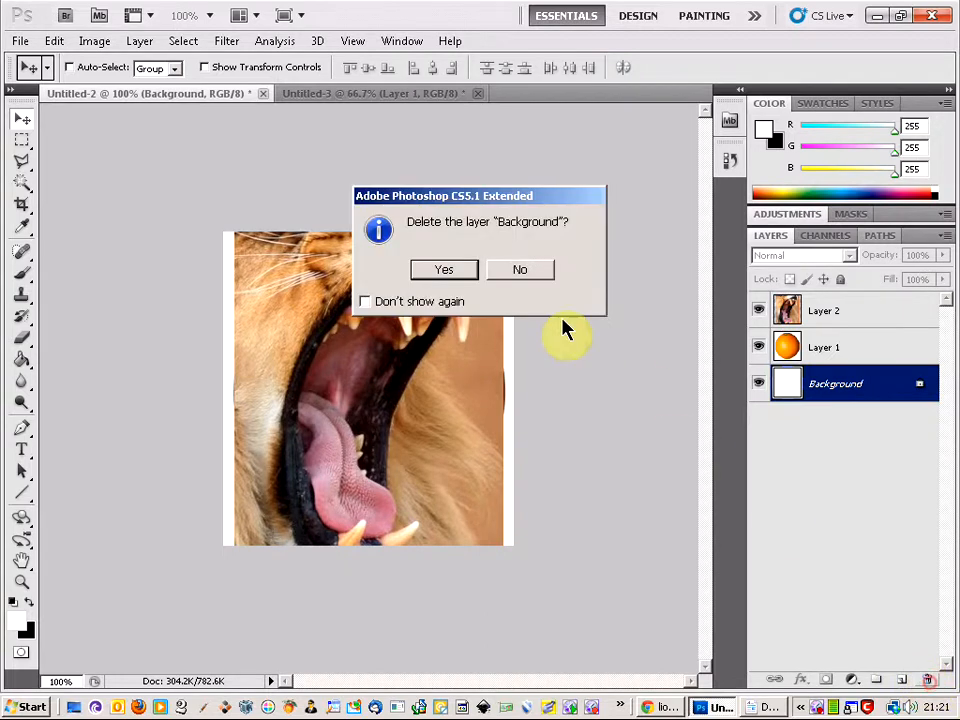
pyautogui.click(447, 276)
# Lower the opacity of the pasted lion mouth layer, Layer 2, to 51%.
pyautogui.click(900, 297)
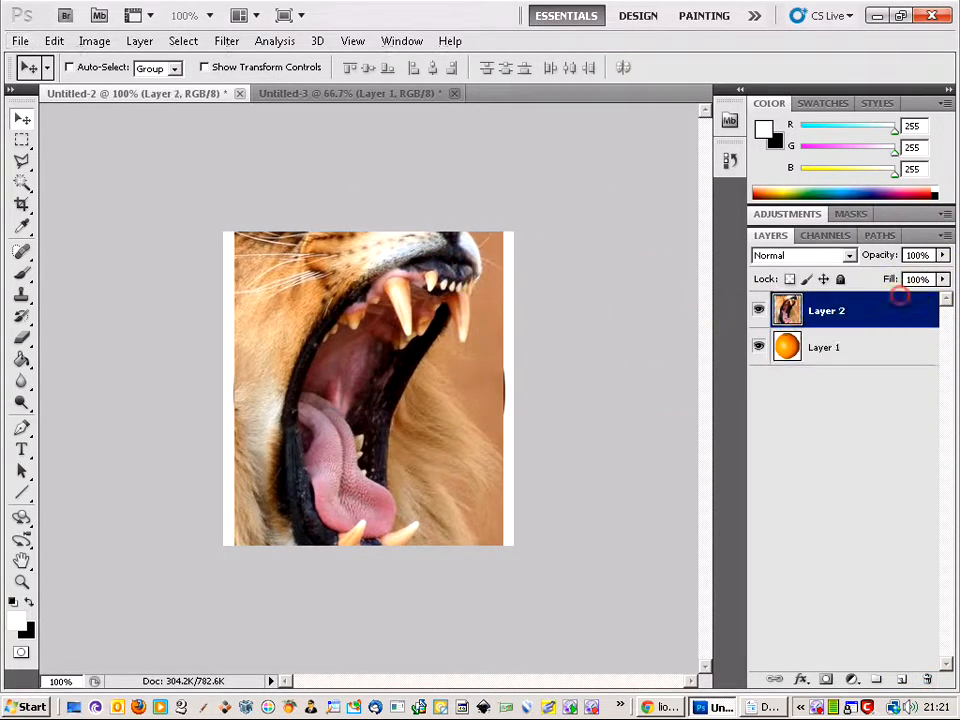
pyautogui.click(943, 256)
pyautogui.moveTo(940, 278); pyautogui.dragTo(898, 281)
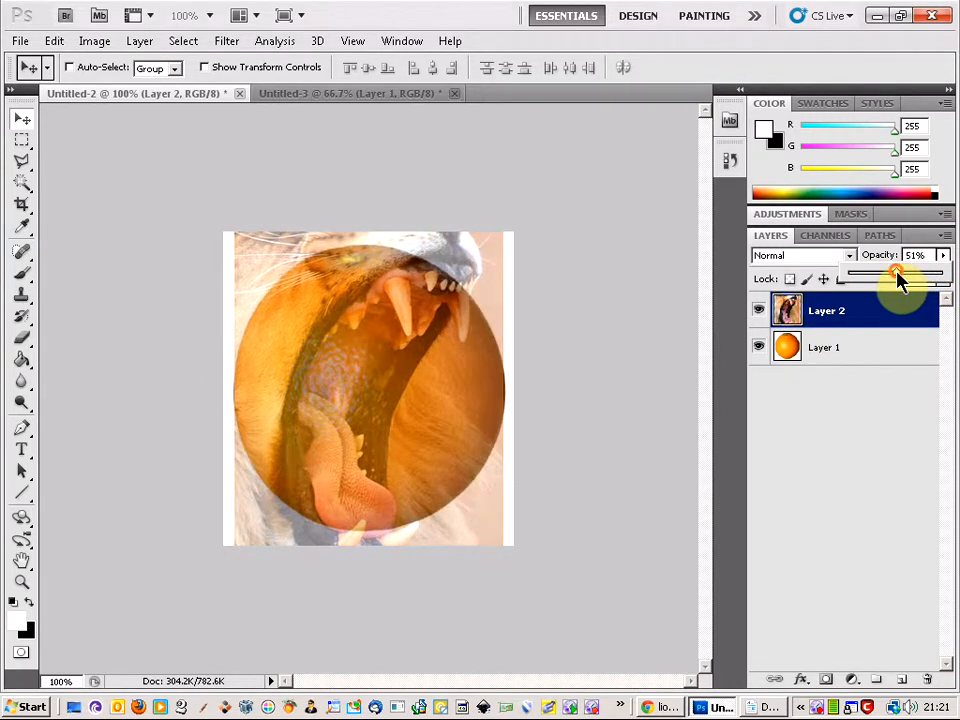
# Rename Layer 1 to "orange" and Layer 2 to "lion mouth".
pyautogui.rightClick(866, 346)
pyautogui.click(838, 328)
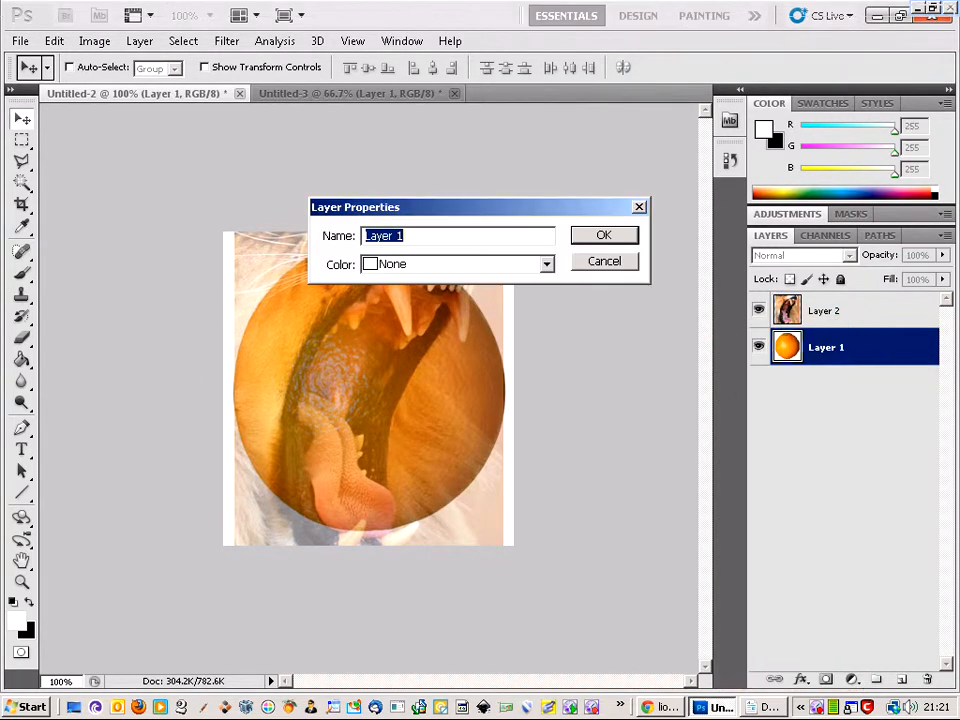
pyautogui.write('orange')
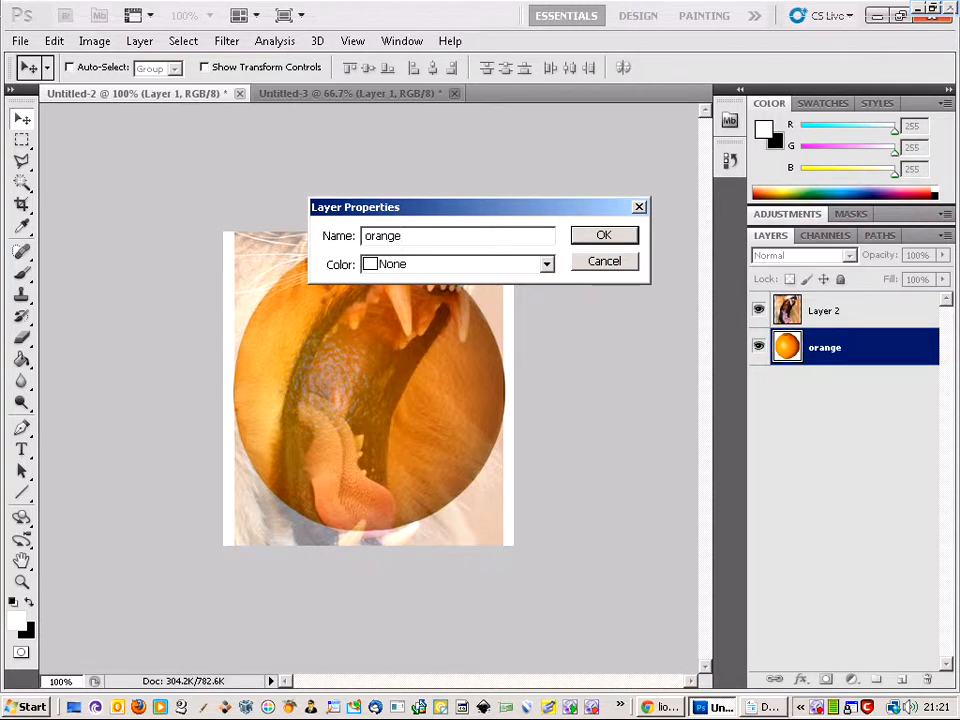
pyautogui.press('Return')
pyautogui.rightClick(873, 310)
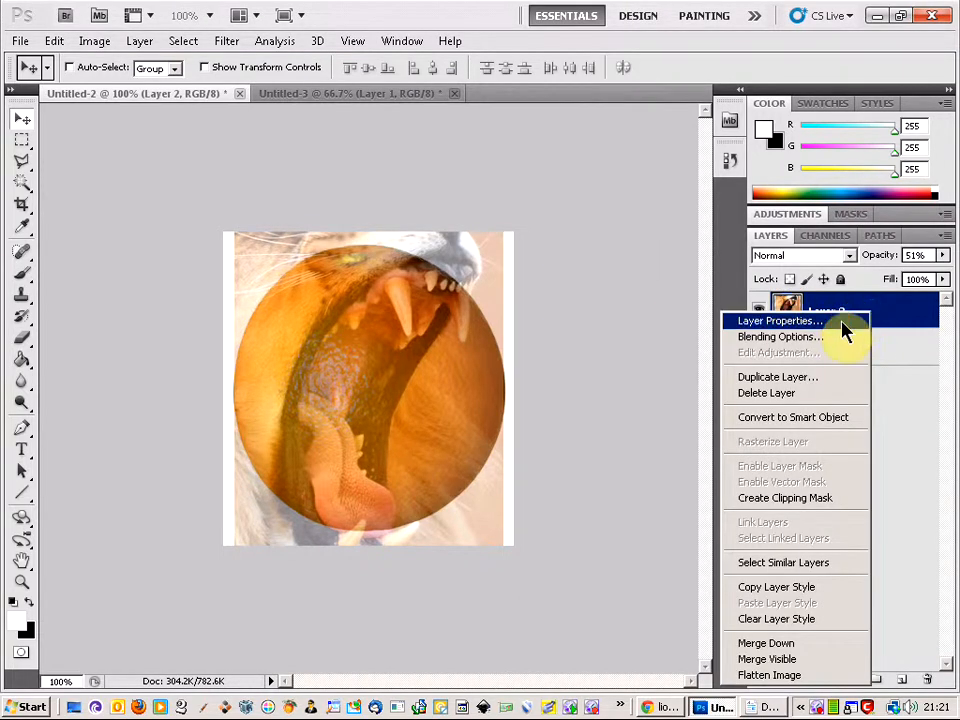
pyautogui.click(846, 328)
pyautogui.write('lion mouth')
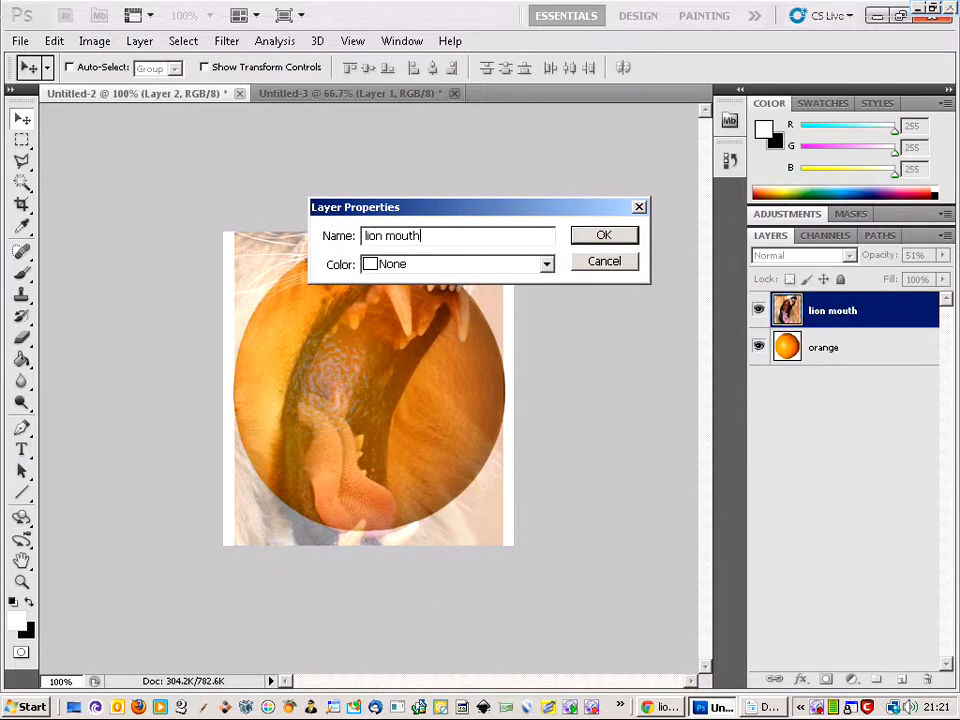
pyautogui.press('Return')
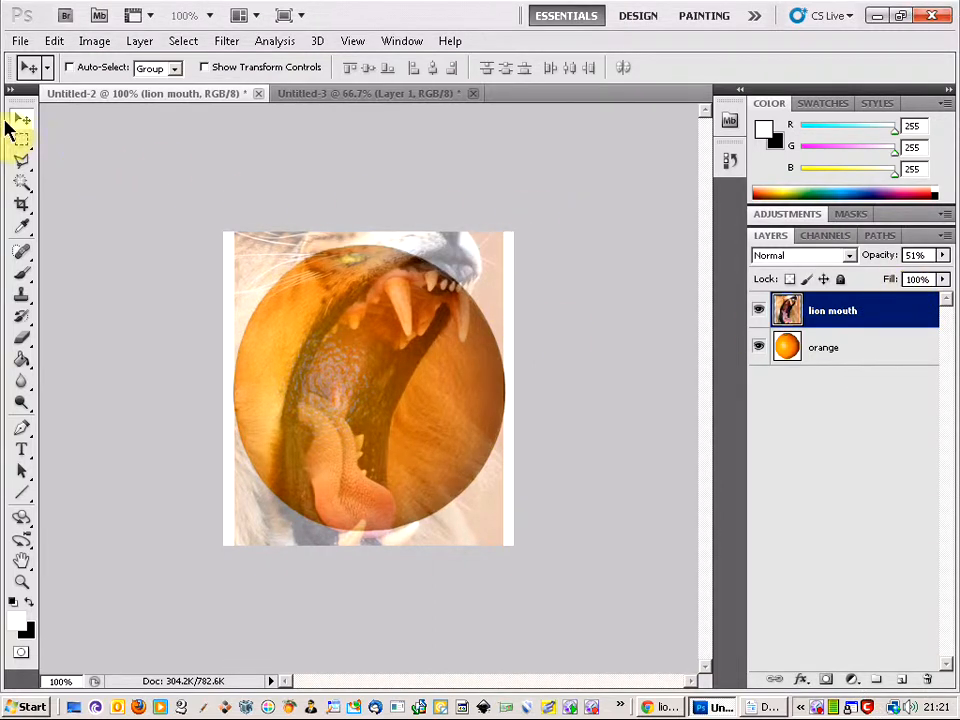
# Free-transform the lion mouth layer, scaling it down to about 72% width and 71% height over the orange.
pyautogui.click(60, 40)
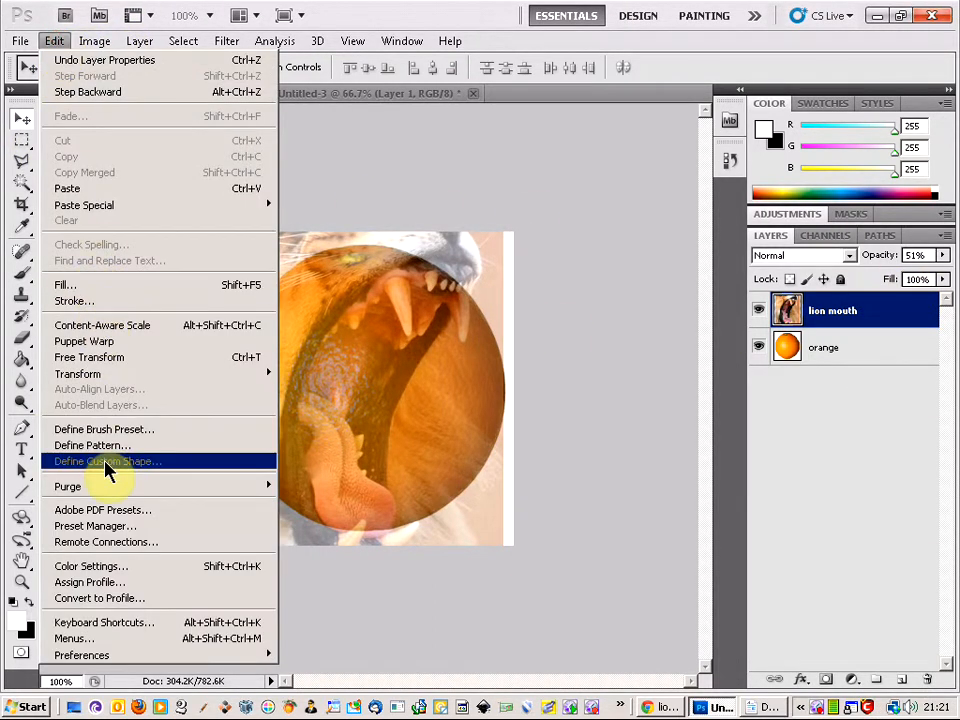
pyautogui.moveTo(79, 376)
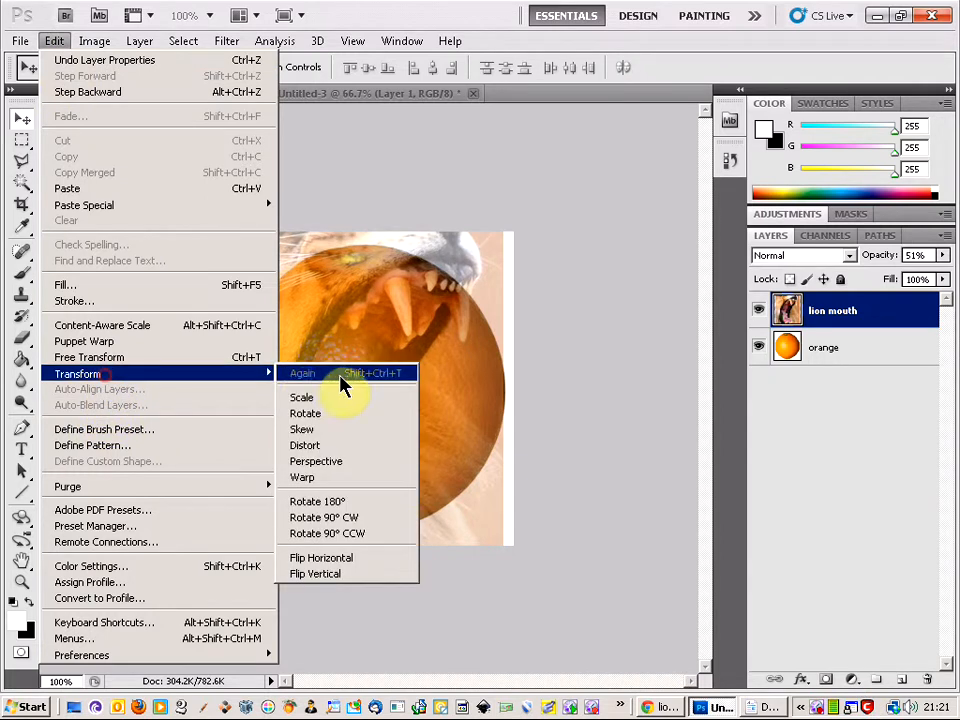
pyautogui.click(166, 364)
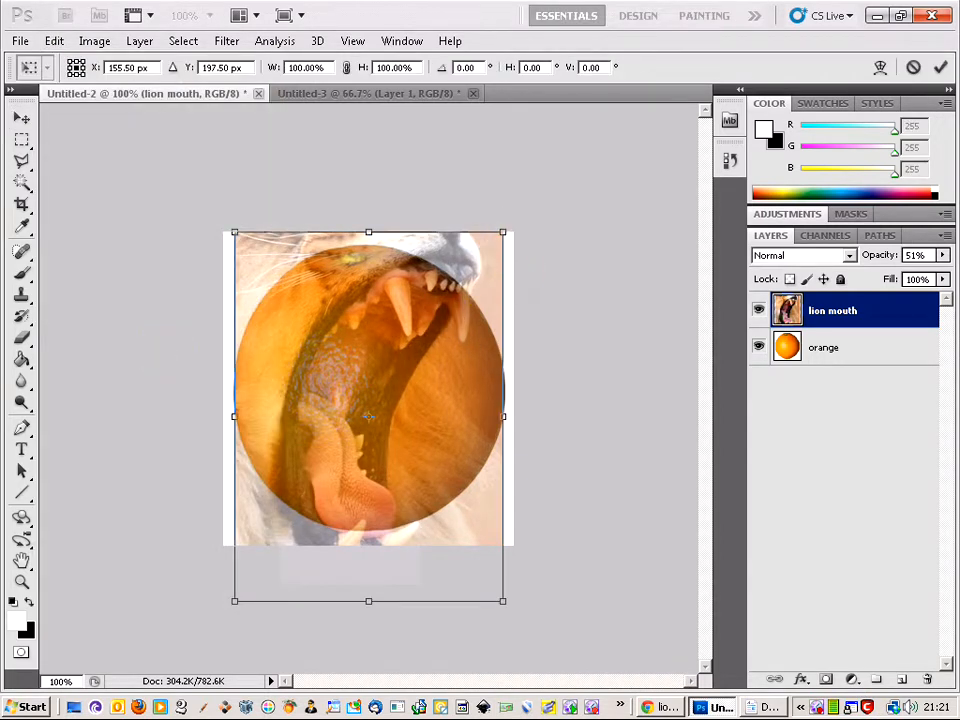
pyautogui.moveTo(506, 229); pyautogui.dragTo(456, 284)
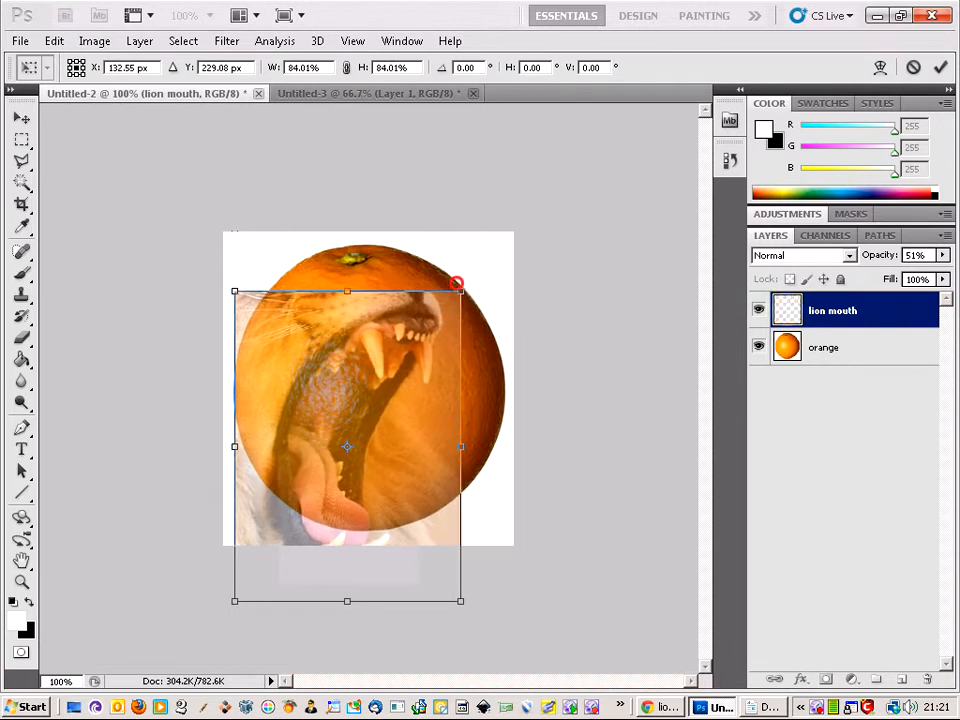
pyautogui.moveTo(365, 347); pyautogui.dragTo(407, 313)
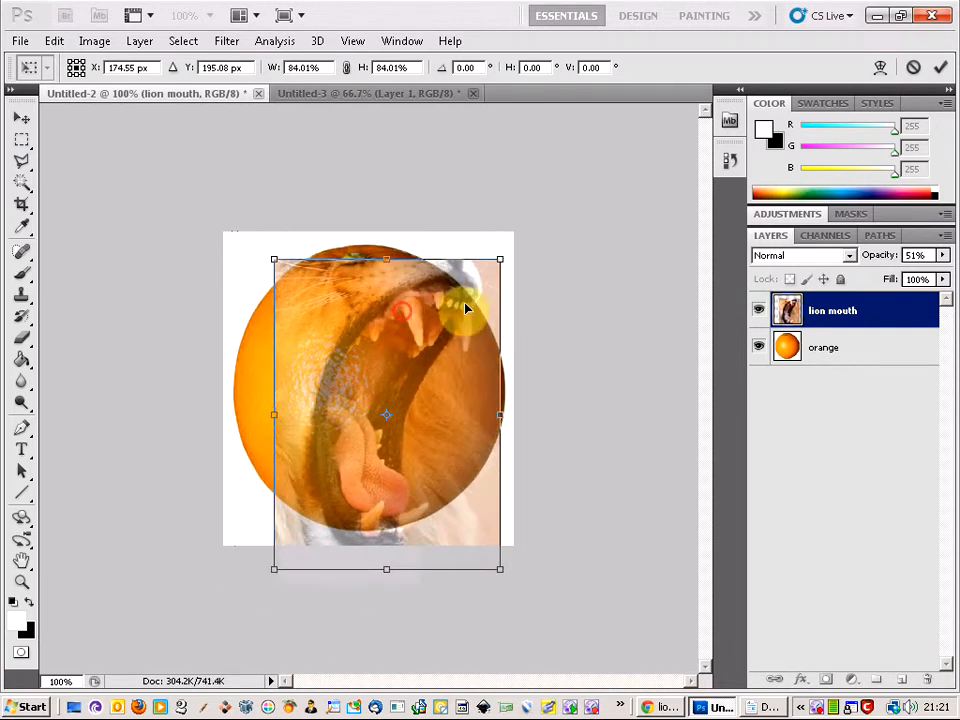
pyautogui.moveTo(499, 259); pyautogui.dragTo(476, 281)
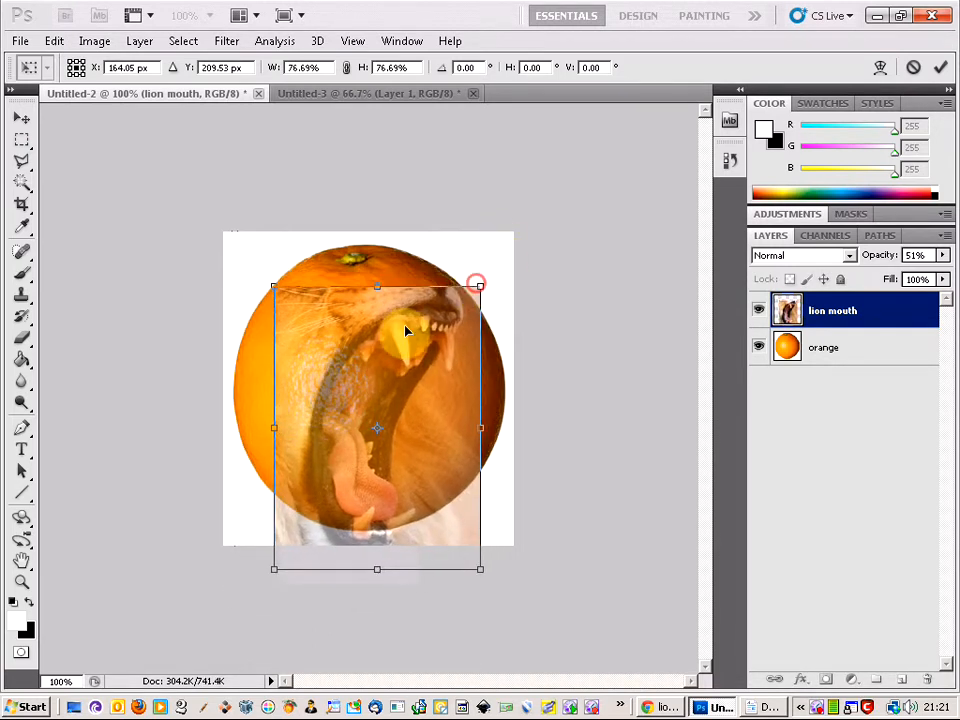
pyautogui.moveTo(407, 332); pyautogui.dragTo(423, 313)
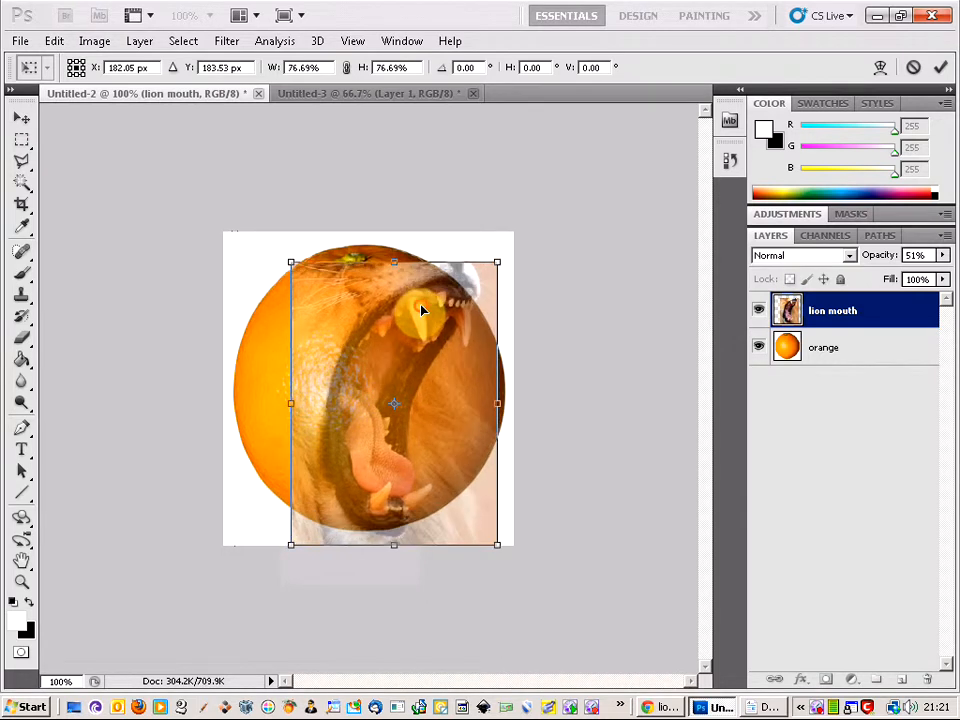
pyautogui.moveTo(497, 264); pyautogui.dragTo(488, 273)
pyautogui.moveTo(418, 337); pyautogui.dragTo(419, 332)
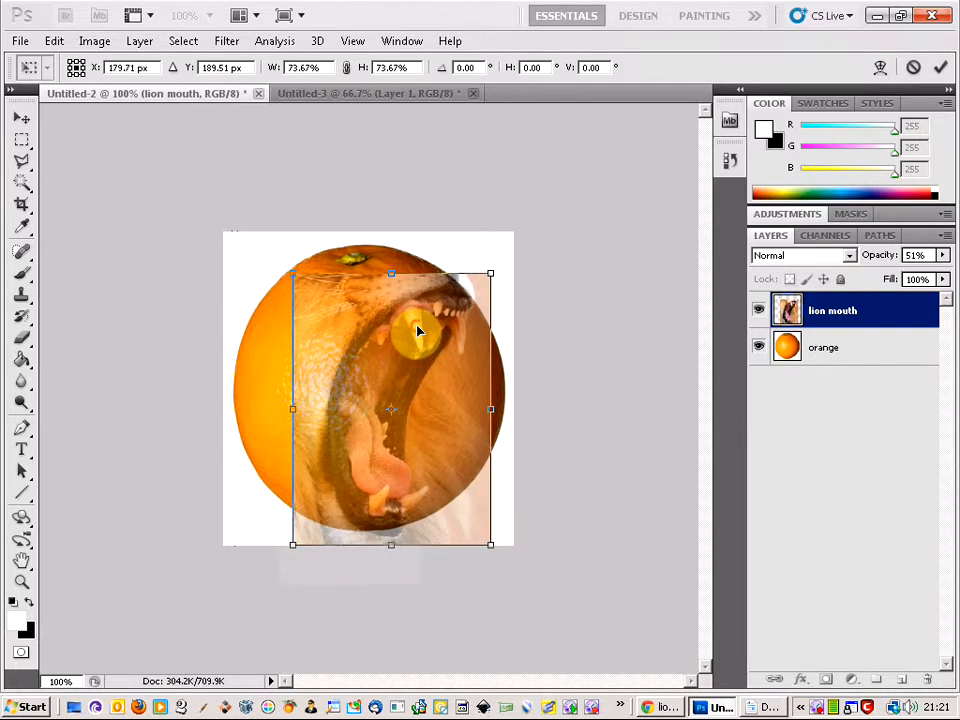
pyautogui.moveTo(488, 544); pyautogui.dragTo(484, 537)
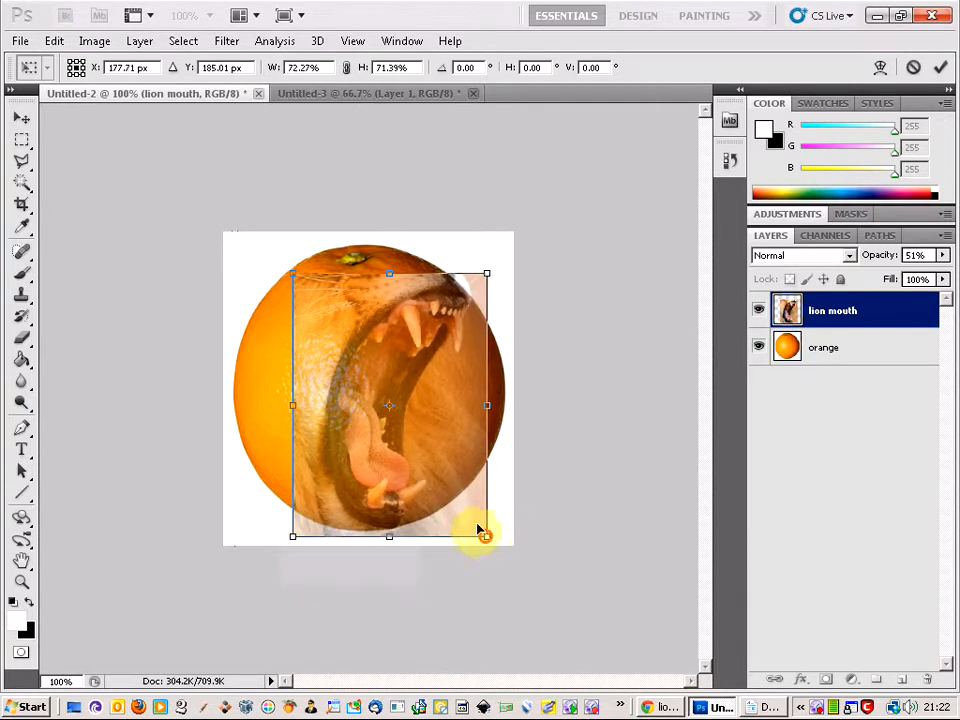
# Shift the scaled lion mouth toward the orange's right edge, to about X 193 px and Y 188 px, and apply the transformation.
pyautogui.moveTo(428, 407)
pyautogui.mouseDown()
pyautogui.moveTo(445, 411)
pyautogui.moveTo(432, 385)
pyautogui.mouseUp()
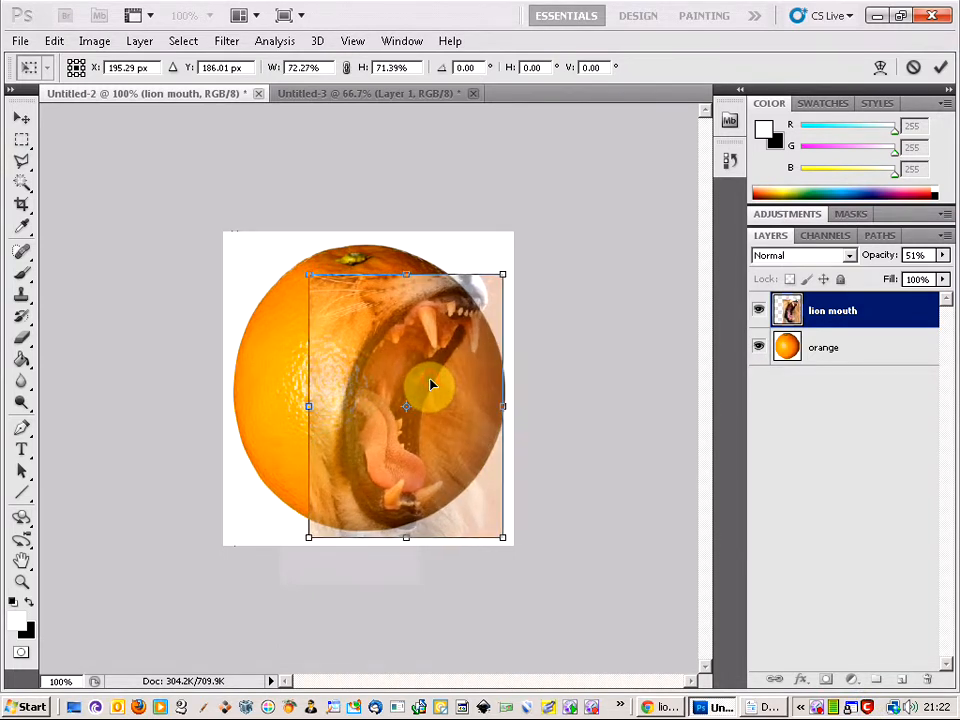
pyautogui.press('Left')
pyautogui.press('Down')
pyautogui.press('Down')
pyautogui.press('Down')
pyautogui.press('Left')
pyautogui.press('Up')
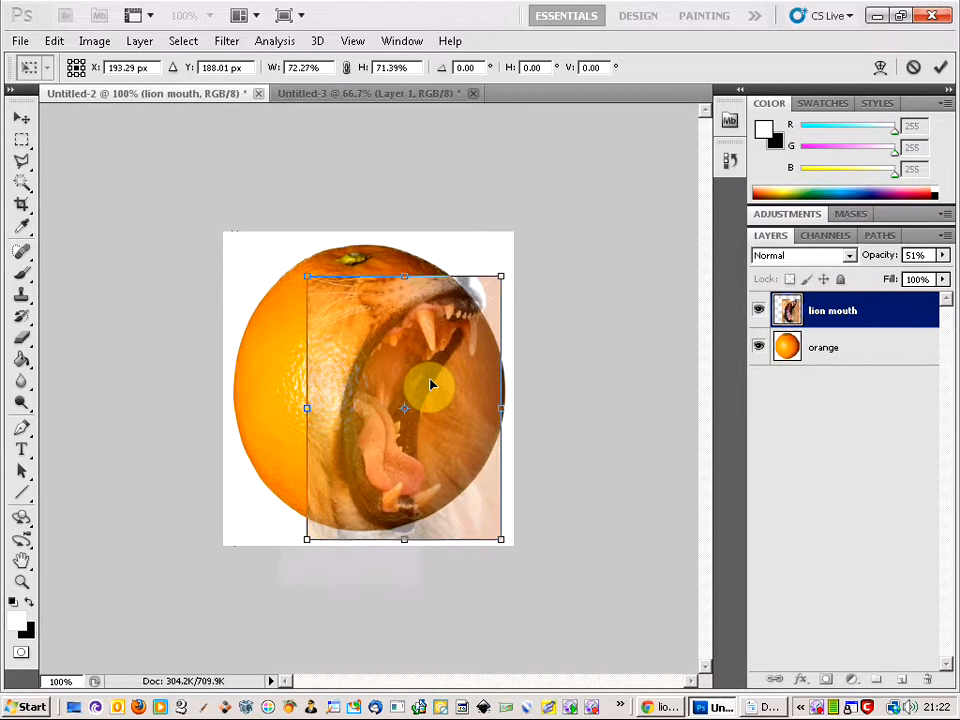
pyautogui.click(21, 139)
pyautogui.click(451, 281)
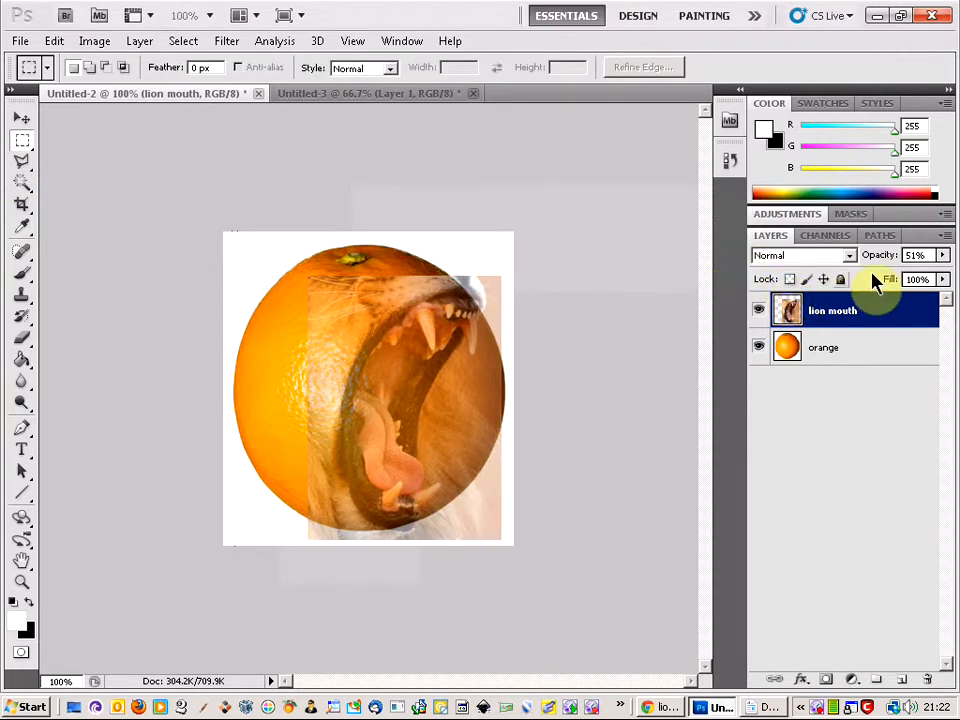
# Restore the lion mouth layer's opacity to 100%.
pyautogui.click(942, 255)
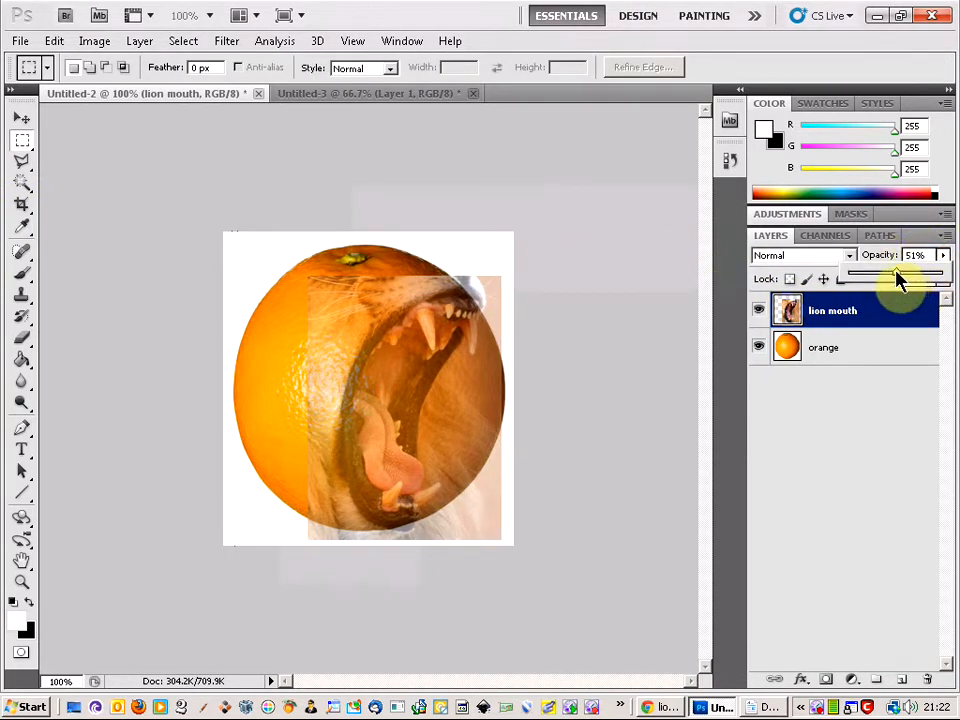
pyautogui.moveTo(900, 278); pyautogui.dragTo(946, 282)
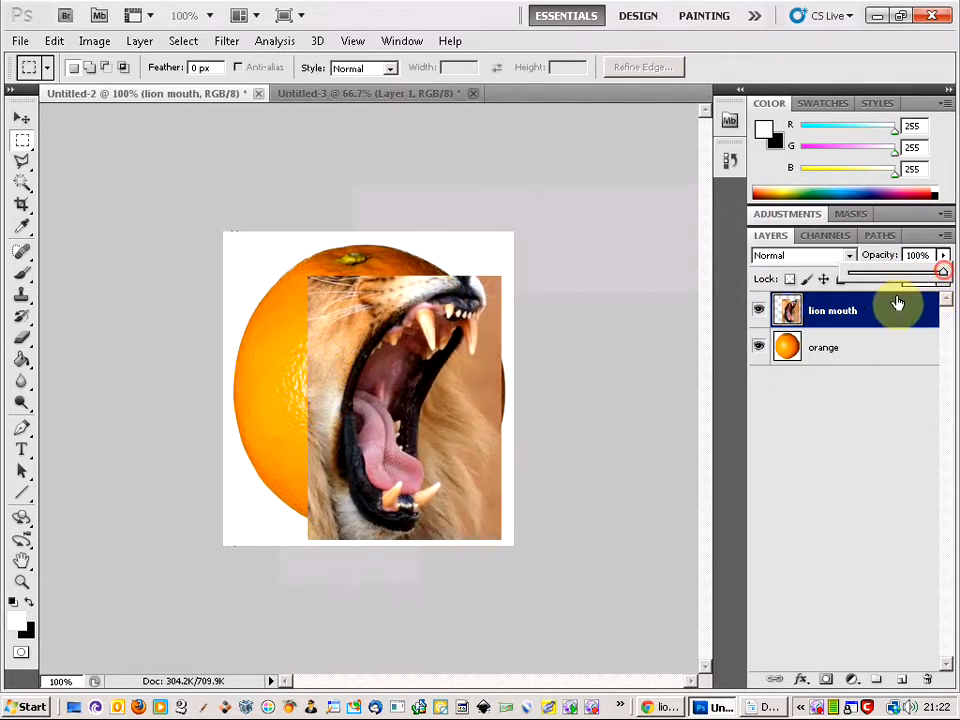
# Start a Pen tool path at the mouth's left edge and trace it upward along the black upper lip.
pyautogui.scroll(5, 455, 345)
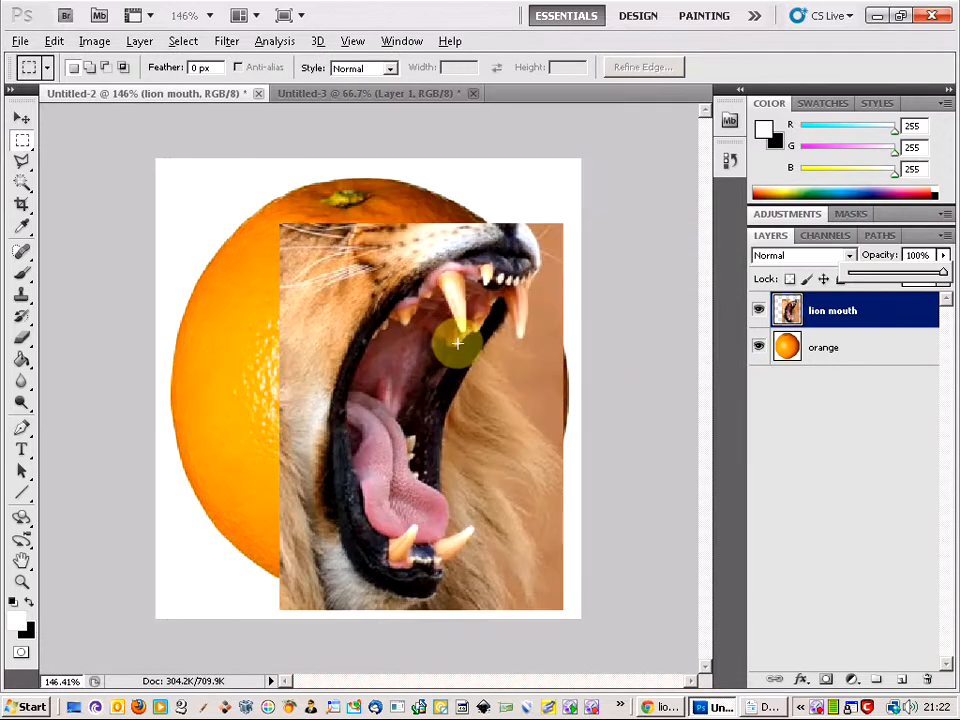
pyautogui.scroll(1, 462, 341)
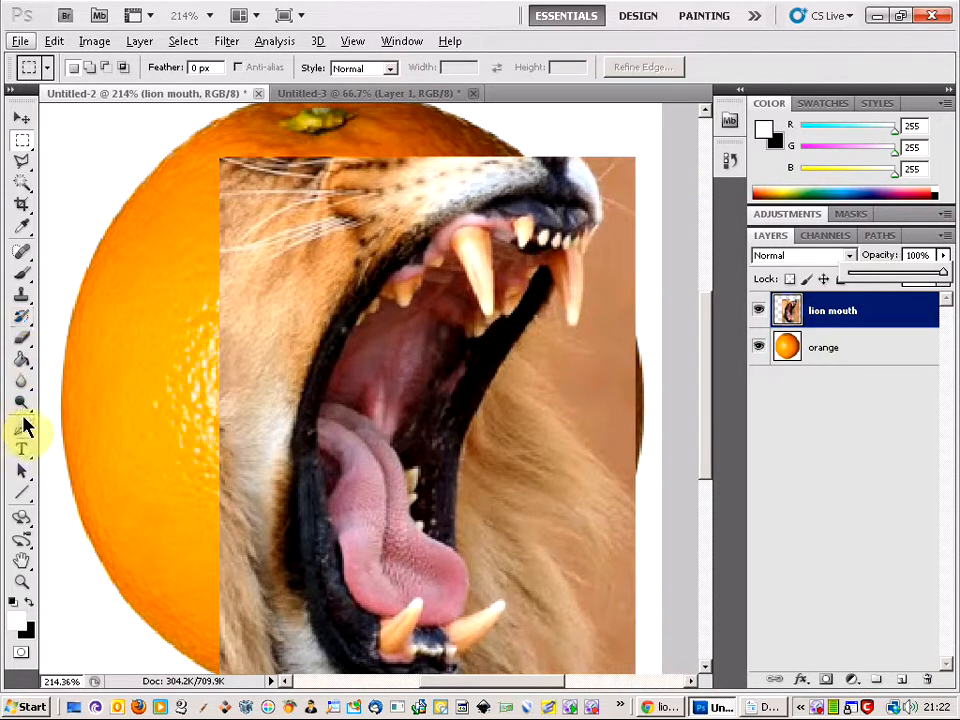
pyautogui.click(21, 432)
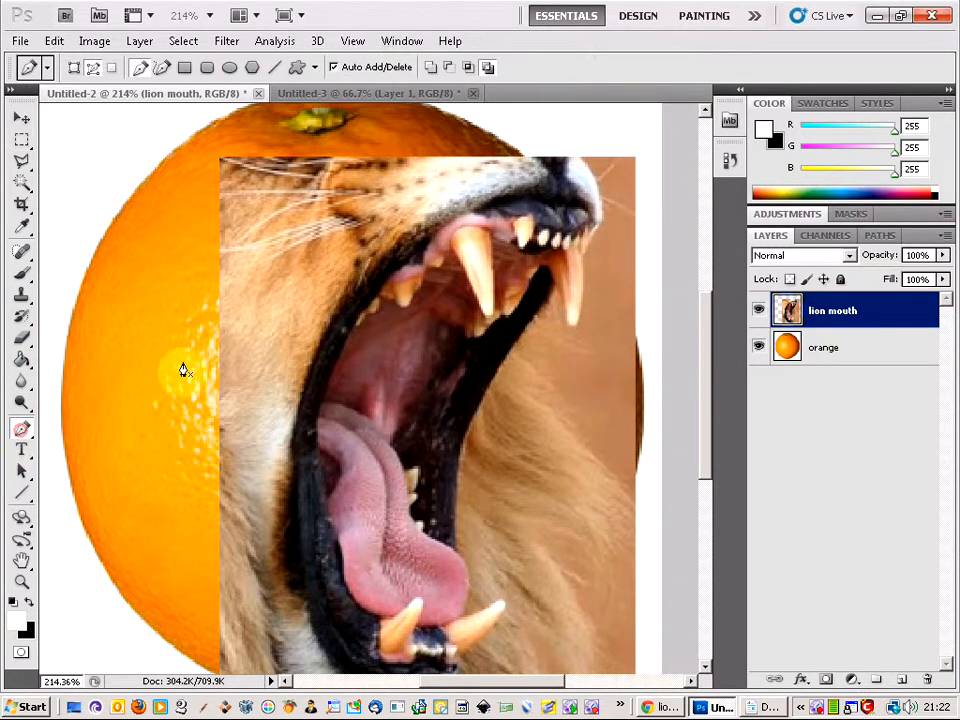
pyautogui.click(302, 394)
pyautogui.click(314, 356)
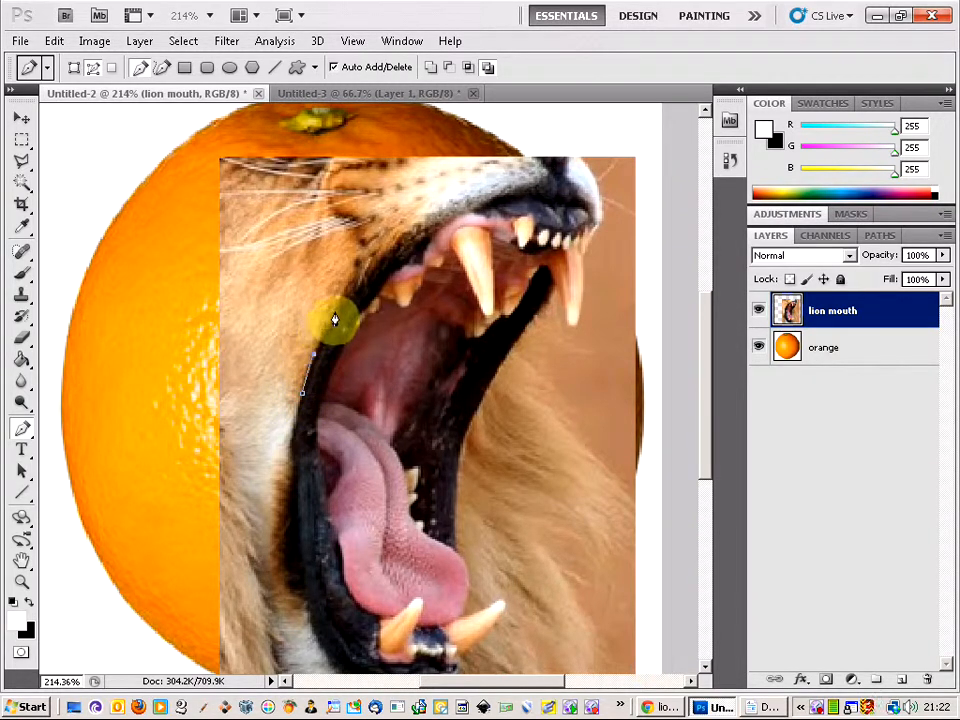
pyautogui.click(336, 314)
pyautogui.click(357, 282)
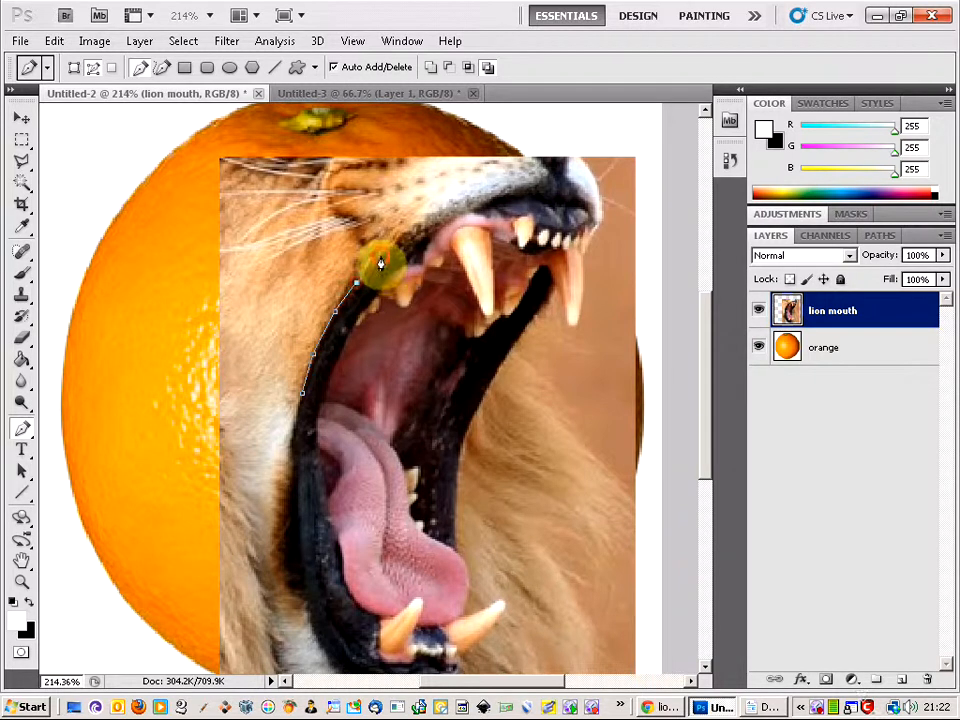
pyautogui.click(381, 256)
pyautogui.click(419, 232)
# Continue the path around the front of the upper lip and the outer upper fang to the inner corner beside it.
pyautogui.click(583, 266)
pyautogui.click(584, 300)
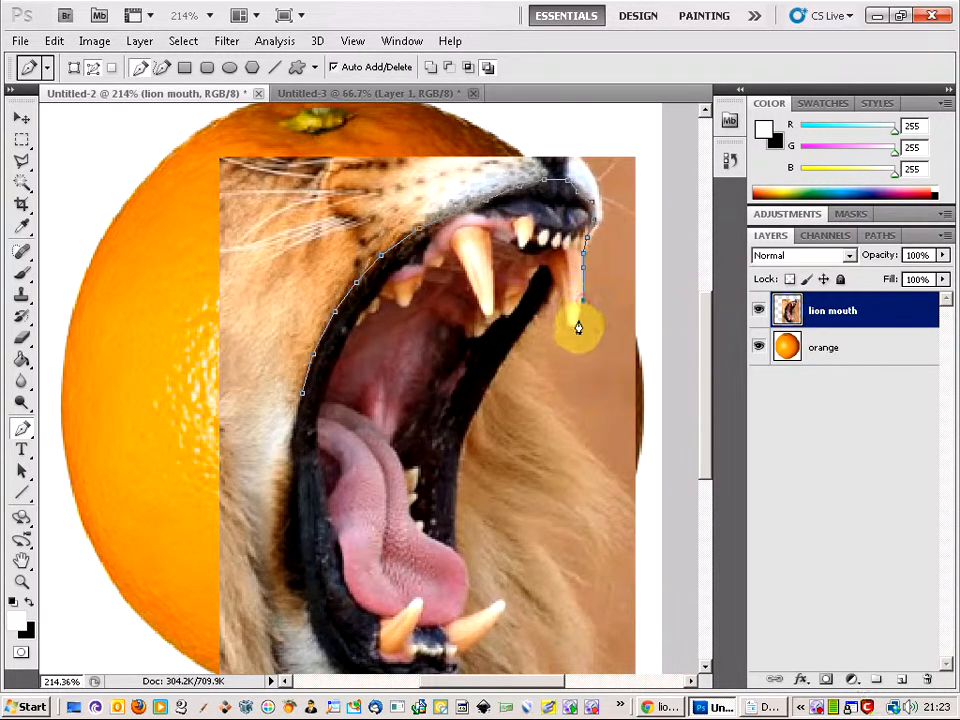
pyautogui.click(576, 321)
pyautogui.click(565, 326)
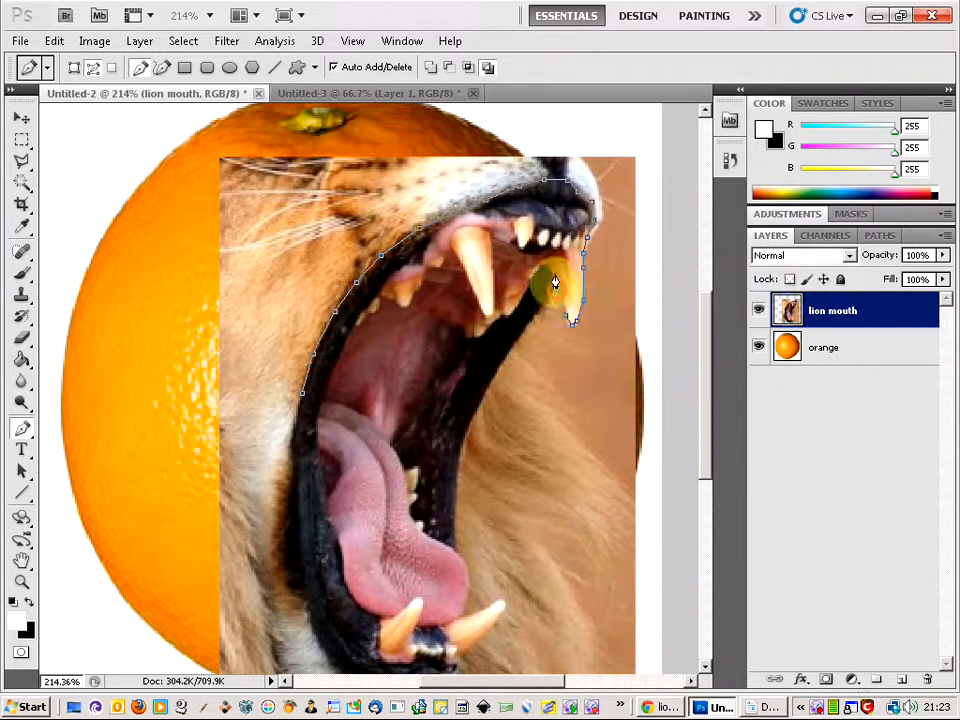
pyautogui.click(546, 273)
pyautogui.click(539, 266)
# Trace the path down the right black edge of the open mouth to just above the tongue tip.
pyautogui.click(534, 283)
pyautogui.click(535, 302)
pyautogui.click(533, 316)
pyautogui.click(525, 324)
pyautogui.click(514, 342)
pyautogui.click(496, 368)
pyautogui.click(481, 395)
pyautogui.click(468, 420)
pyautogui.click(457, 447)
pyautogui.click(455, 470)
pyautogui.click(453, 500)
pyautogui.click(456, 551)
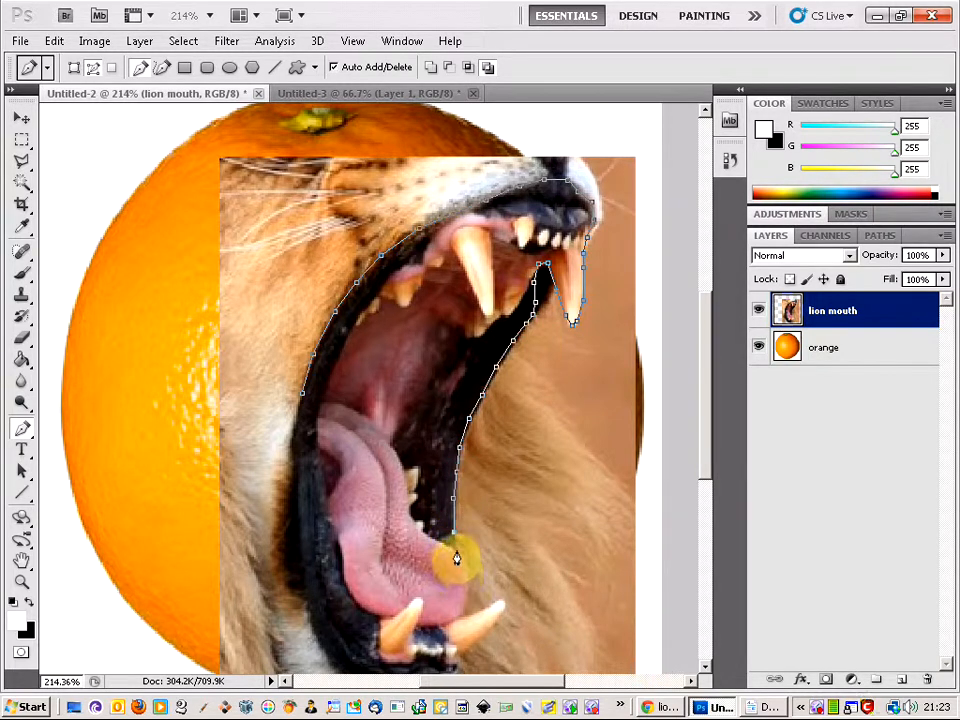
# Extend the path around the tongue tip and out along the lower right fang to its point.
pyautogui.click(465, 565)
pyautogui.rightClick(473, 588)
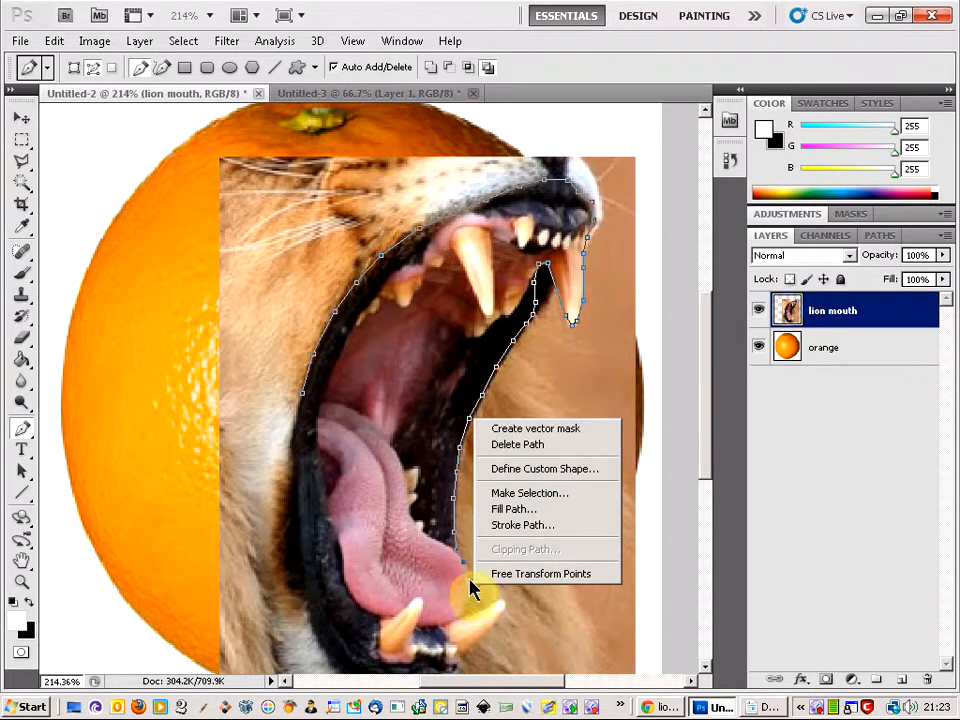
pyautogui.click(470, 590)
pyautogui.click(469, 587)
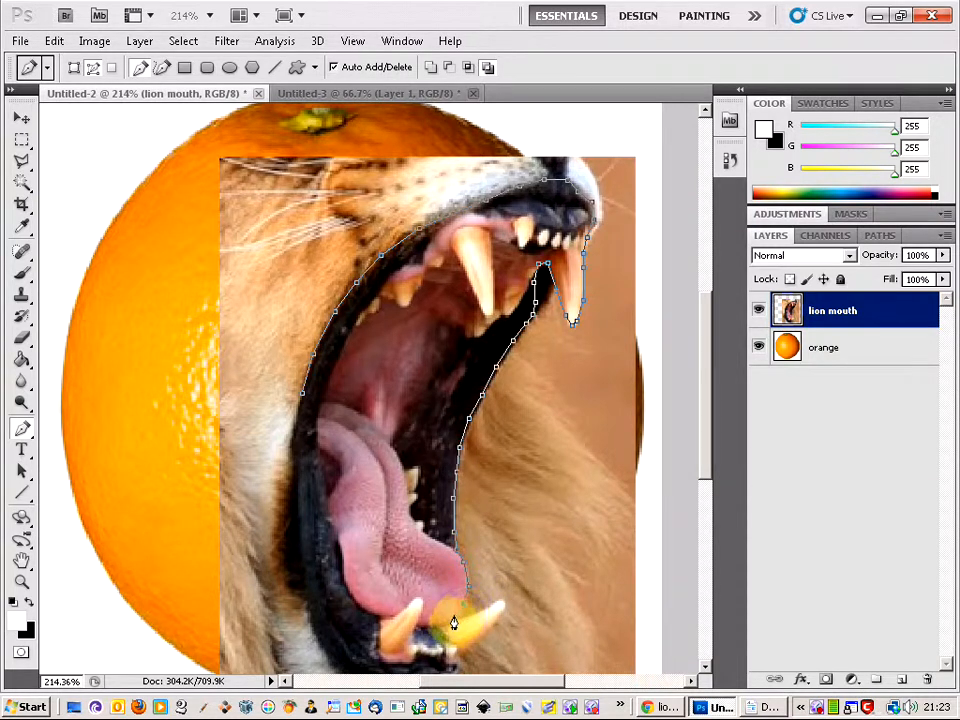
pyautogui.click(460, 615)
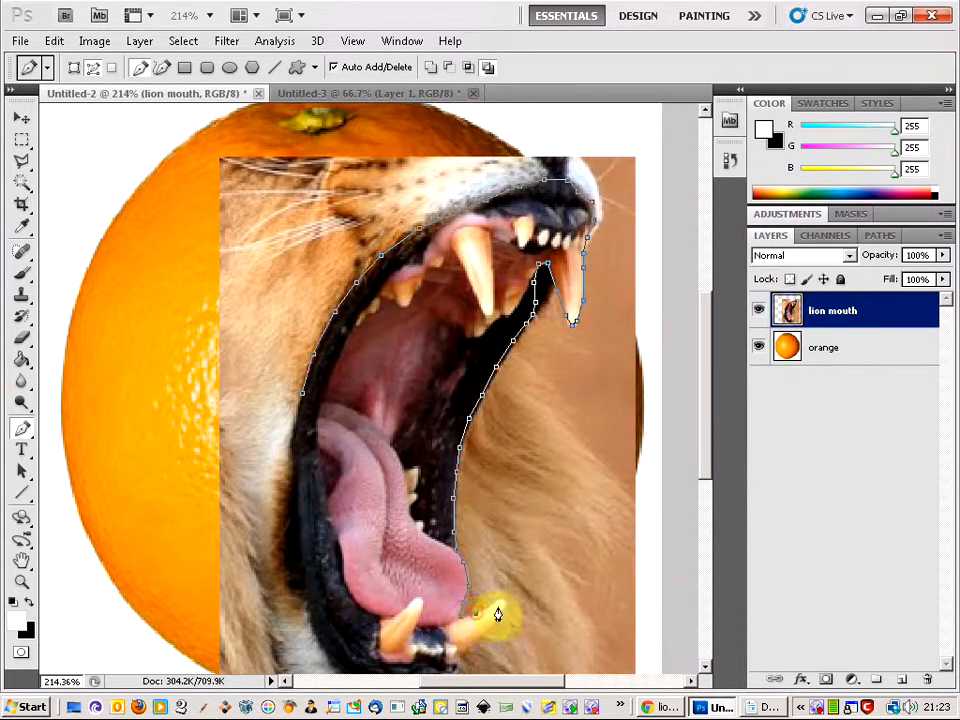
pyautogui.click(494, 608)
pyautogui.click(501, 602)
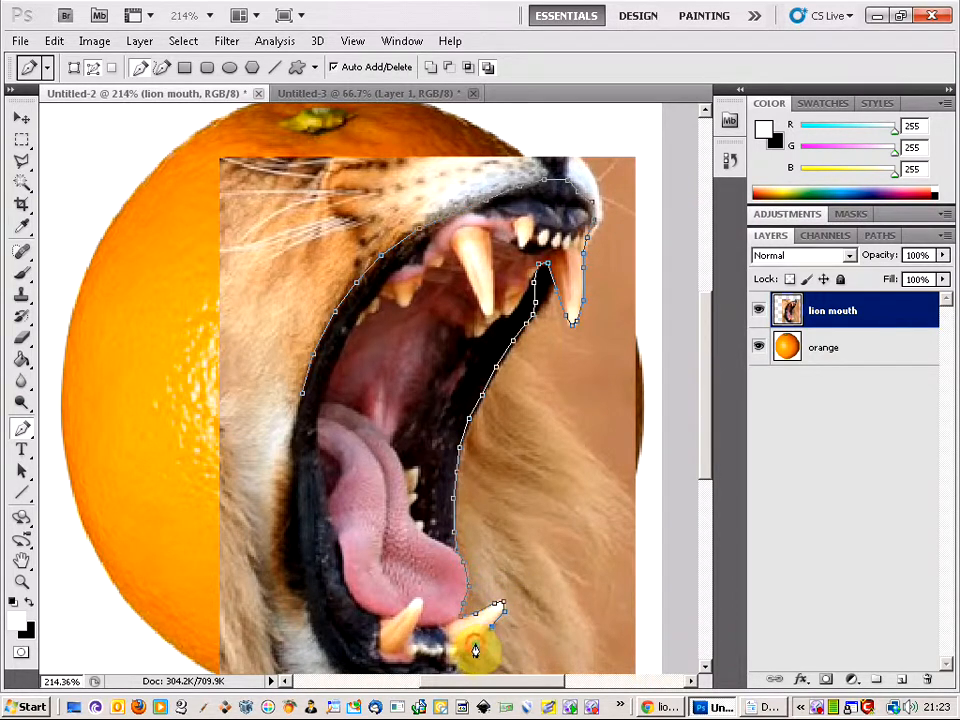
# Trace the lower fang's underside, the lower jaw and the left edge of the mouth, closing the path at its starting point.
pyautogui.scroll(-3, 463, 660)
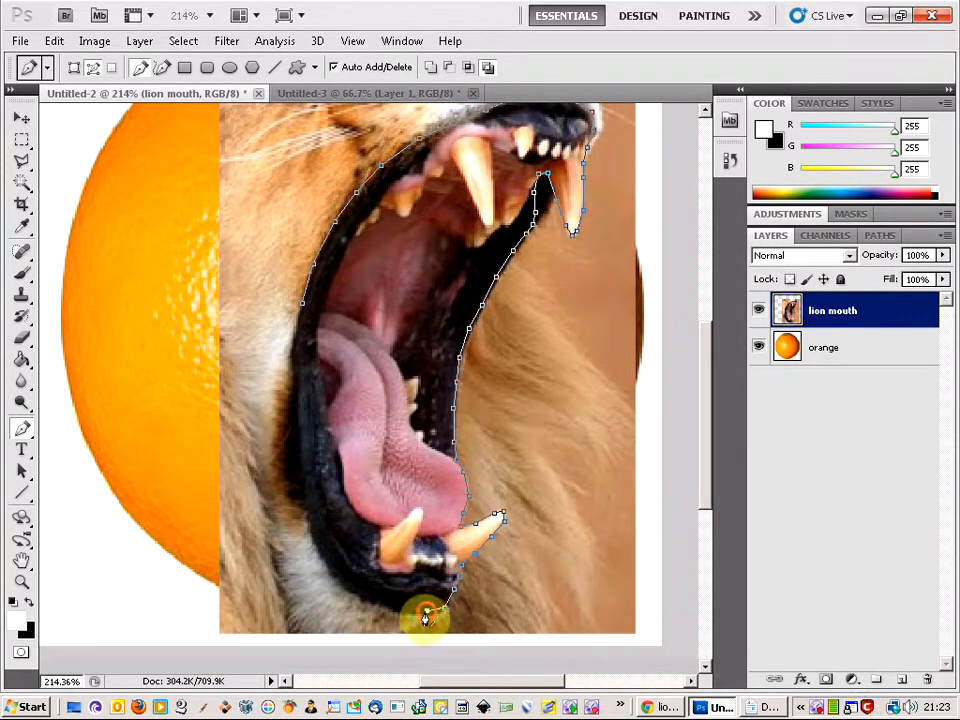
pyautogui.moveTo(425, 617); pyautogui.dragTo(361, 595)
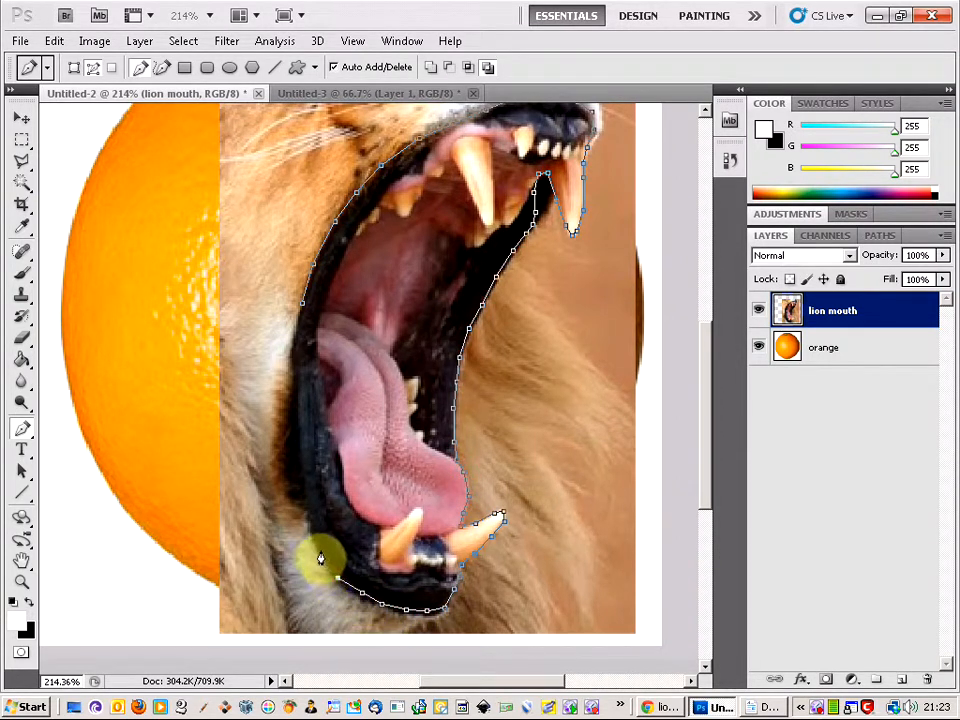
pyautogui.moveTo(318, 550); pyautogui.dragTo(306, 506)
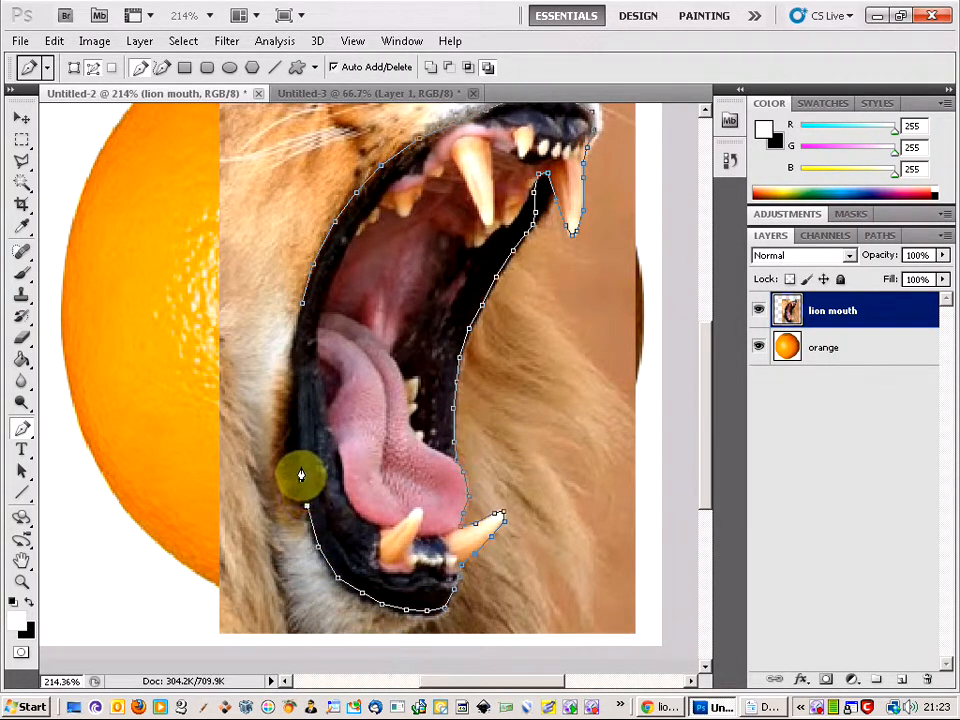
pyautogui.click(300, 403)
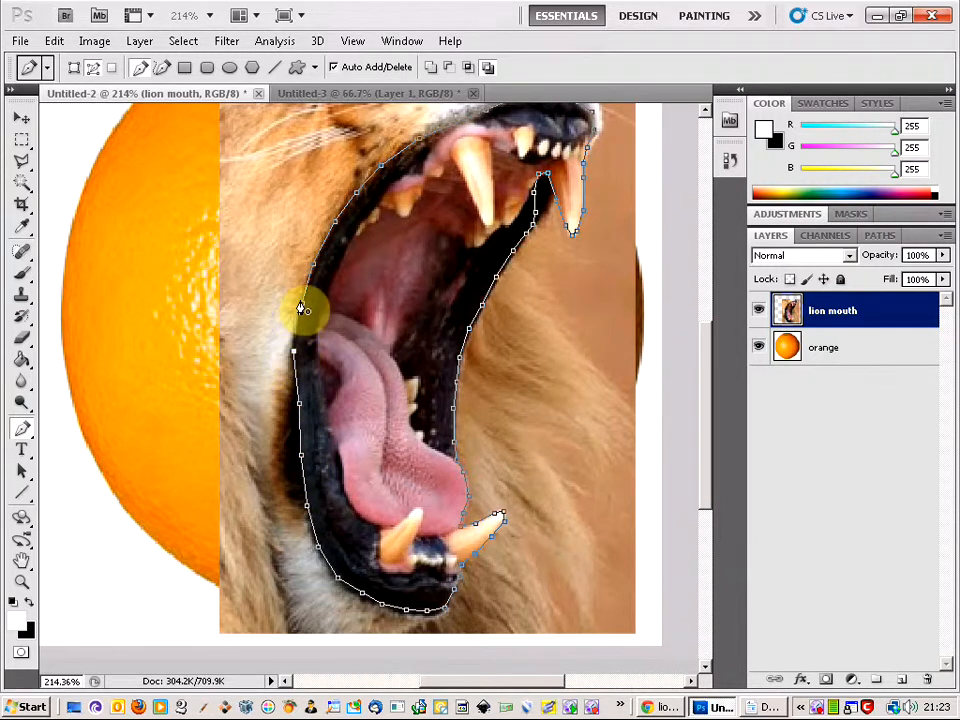
pyautogui.scroll(3, 312, 335)
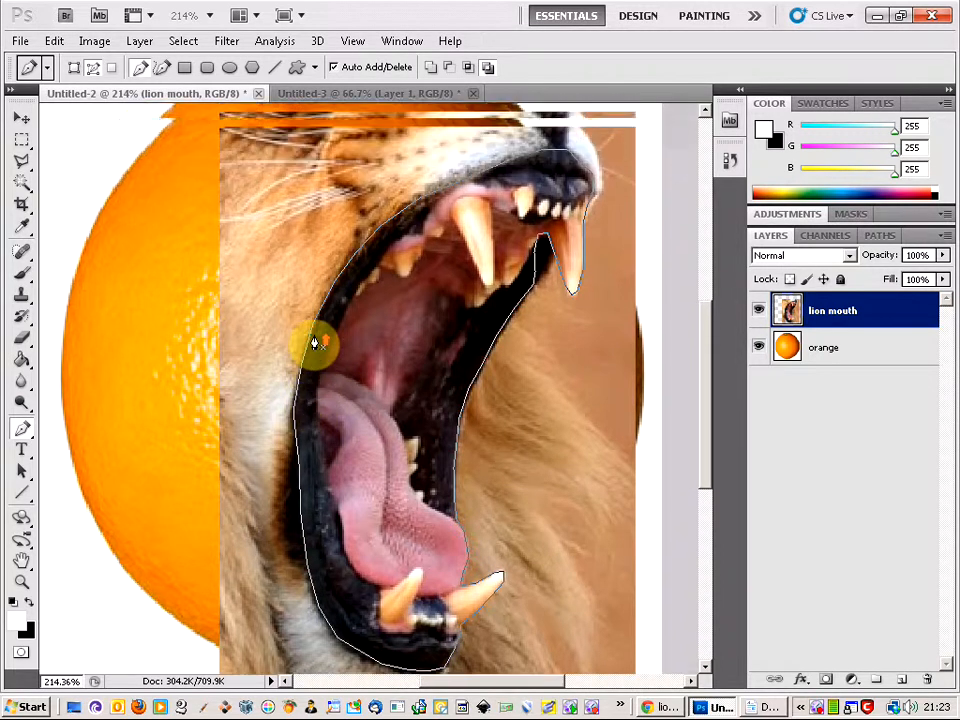
pyautogui.scroll(1, 313, 343)
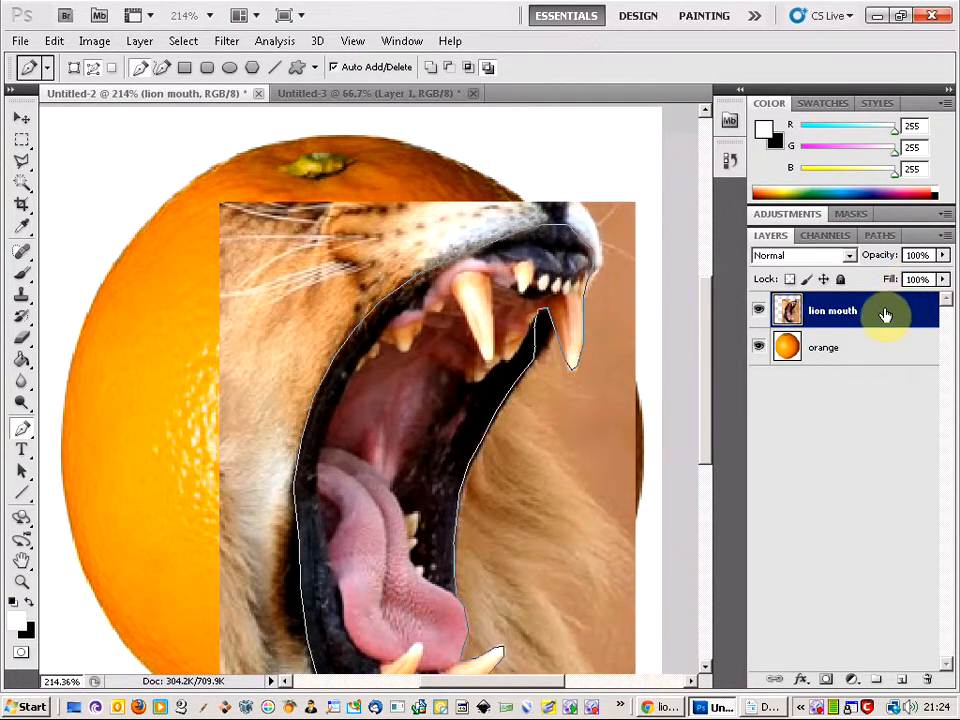
# Convert the work path around the lion's mouth into a new anti-aliased selection with a feather radius of 0 pixels.
pyautogui.click(880, 237)
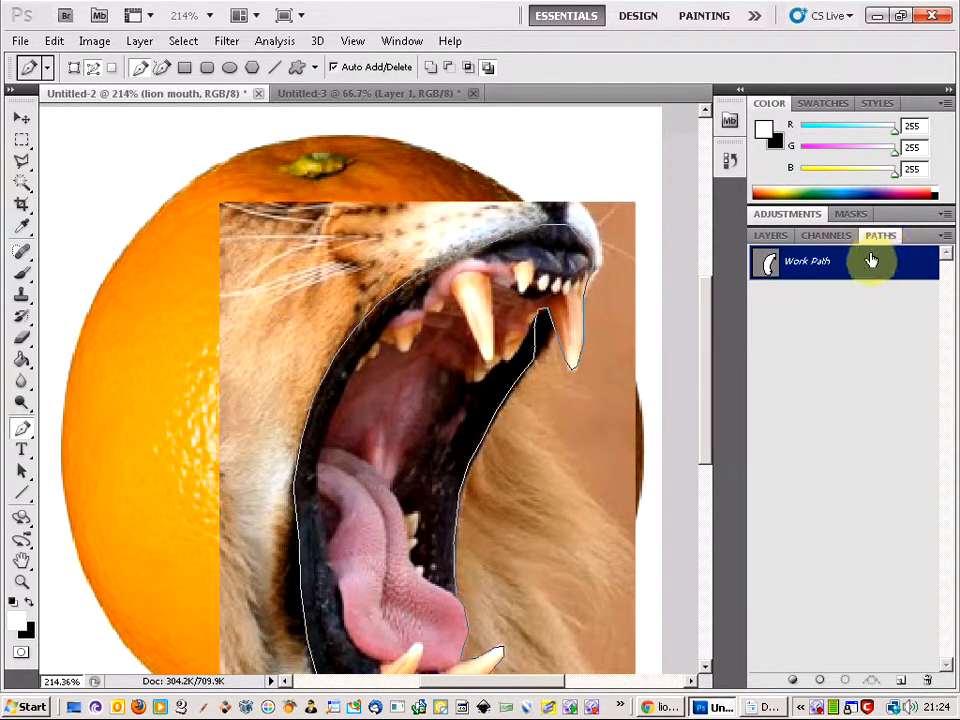
pyautogui.rightClick(864, 270)
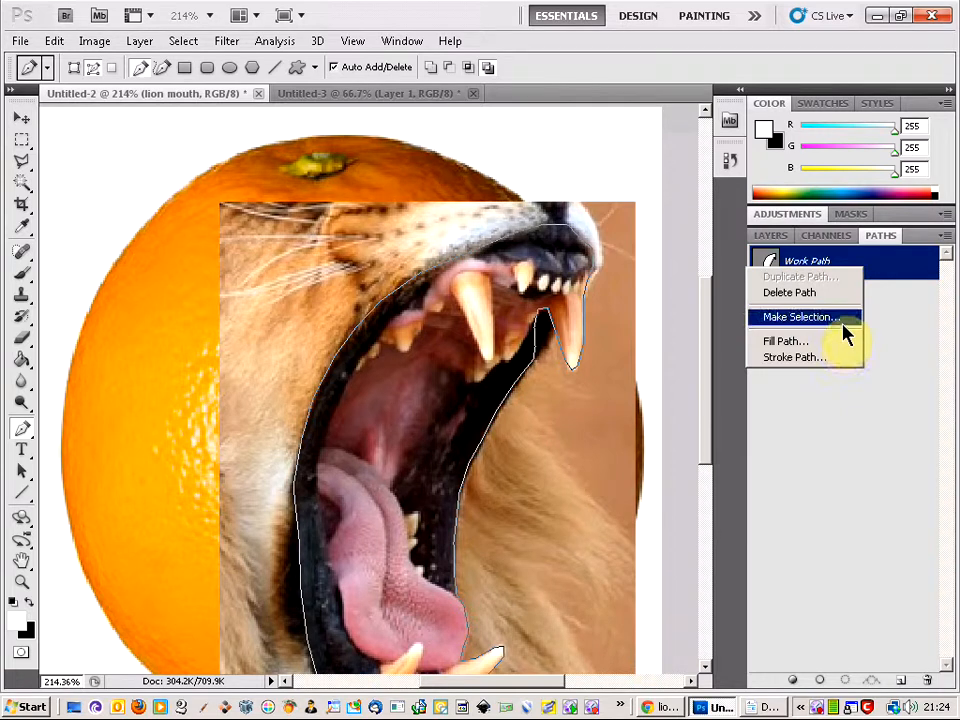
pyautogui.click(843, 320)
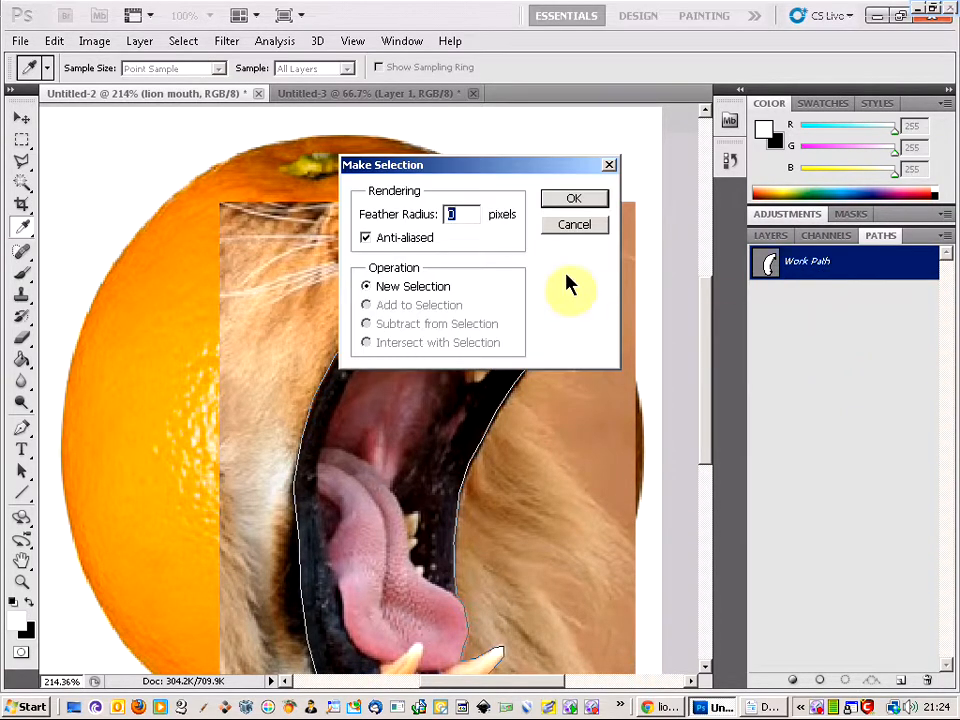
pyautogui.click(574, 197)
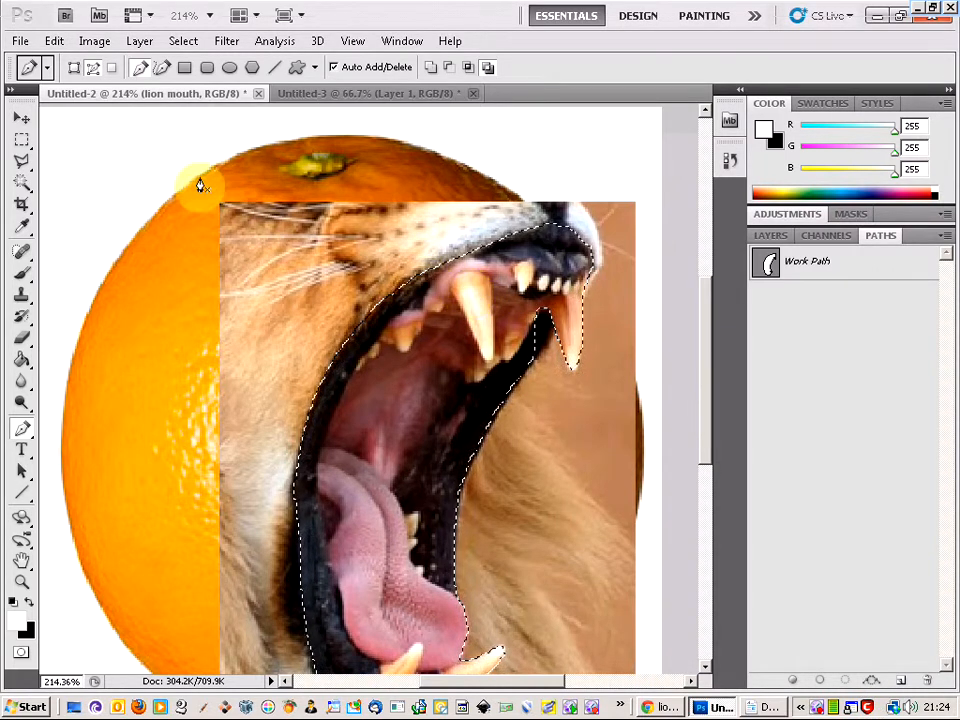
# Invert the selection and delete the lion's fur and background around the mouth on the lion mouth layer.
pyautogui.click(182, 41)
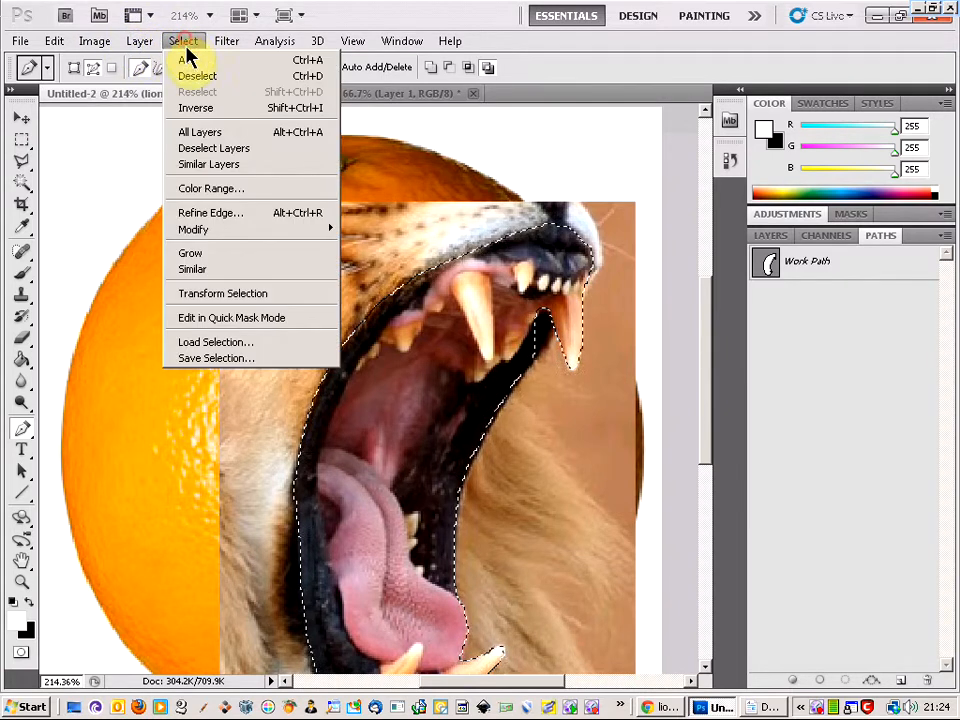
pyautogui.click(210, 110)
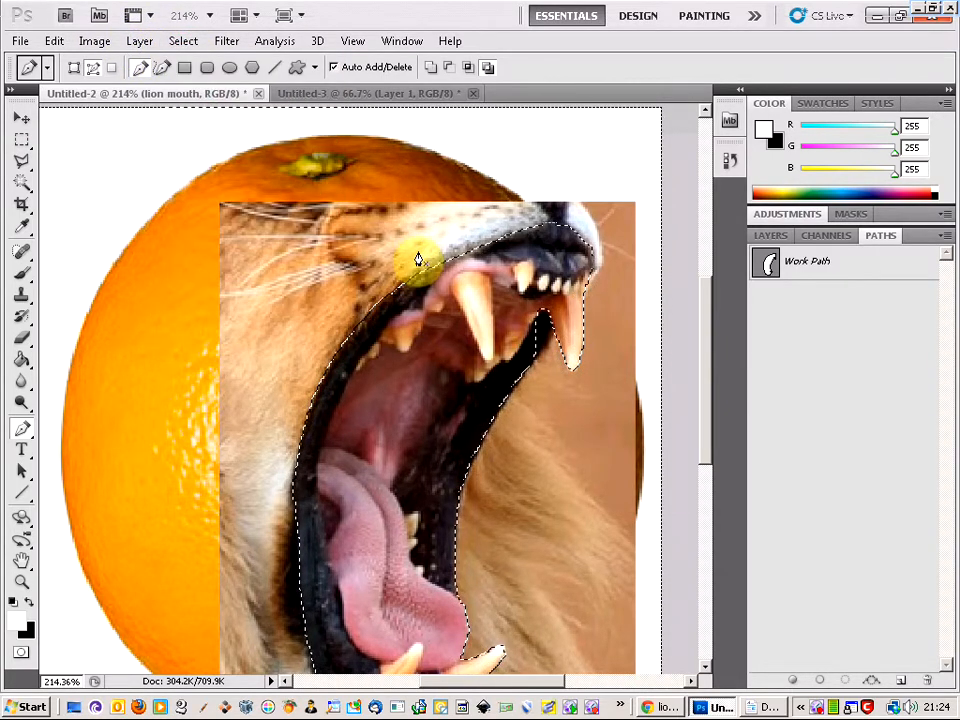
pyautogui.press('Delete')
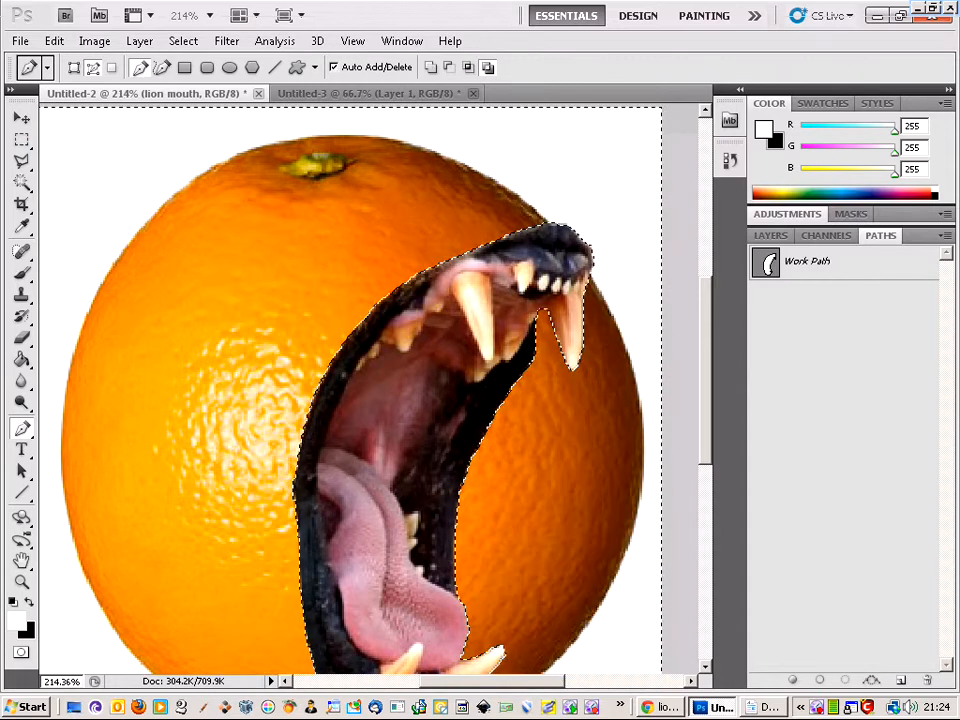
pyautogui.scroll(-5, 515, 345)
pyautogui.scroll(3, 516, 346)
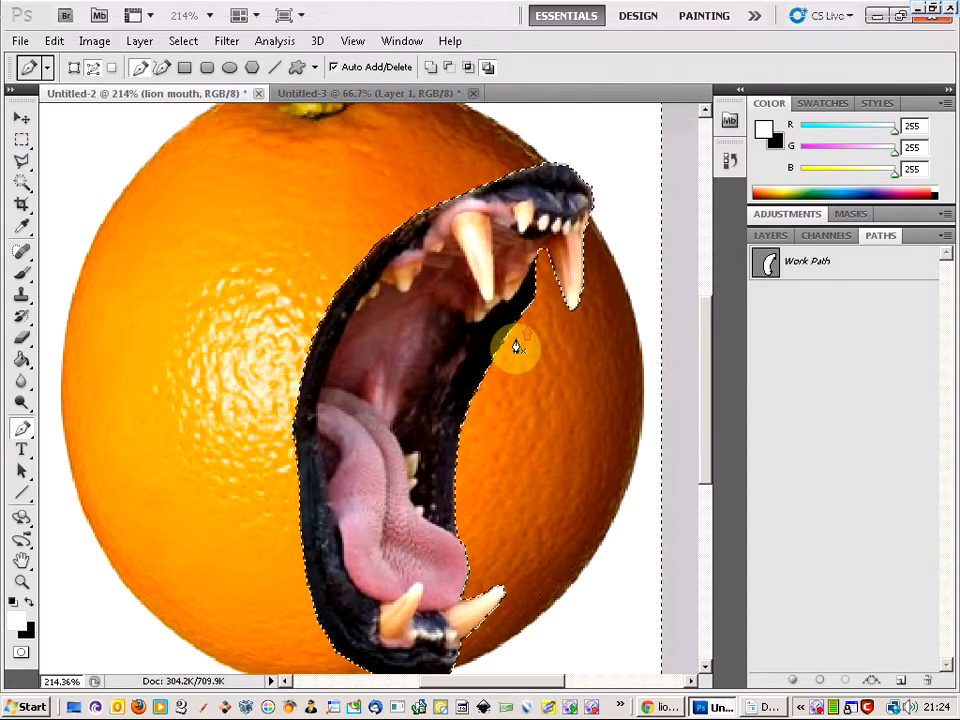
pyautogui.scroll(-2, 515, 345)
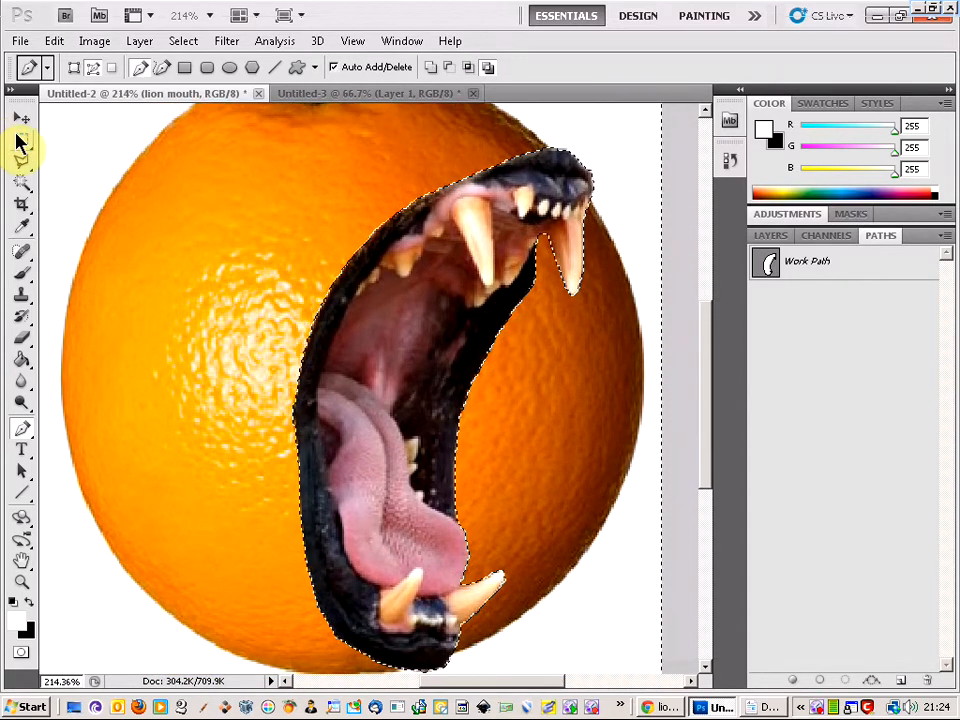
# Deselect everything and return to the layer list with the lion mouth layer active.
pyautogui.click(22, 141)
pyautogui.rightClick(349, 358)
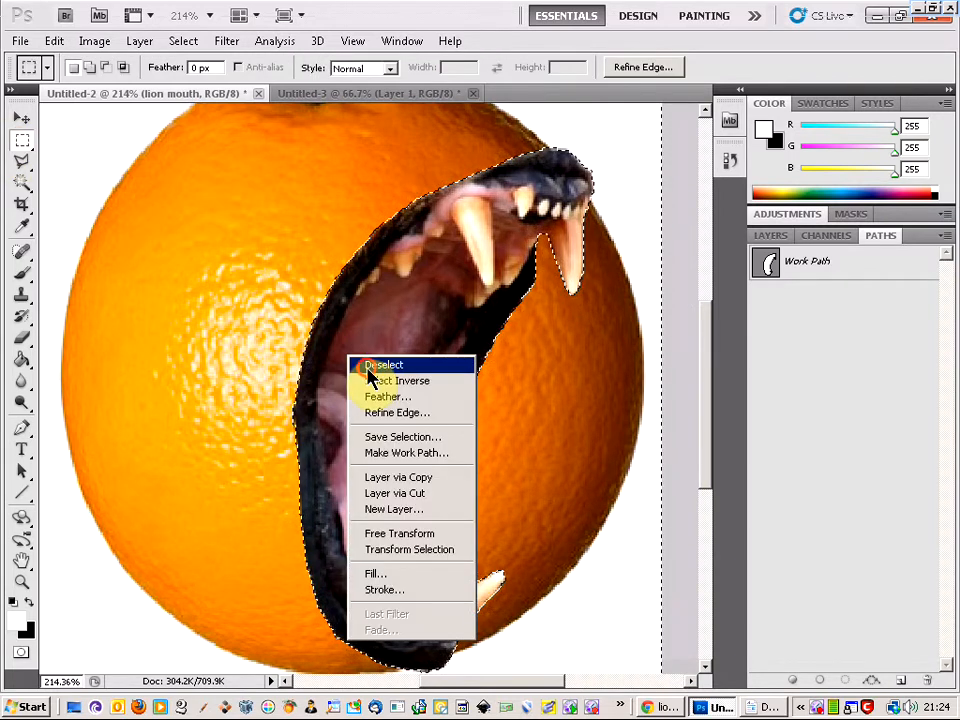
pyautogui.click(366, 365)
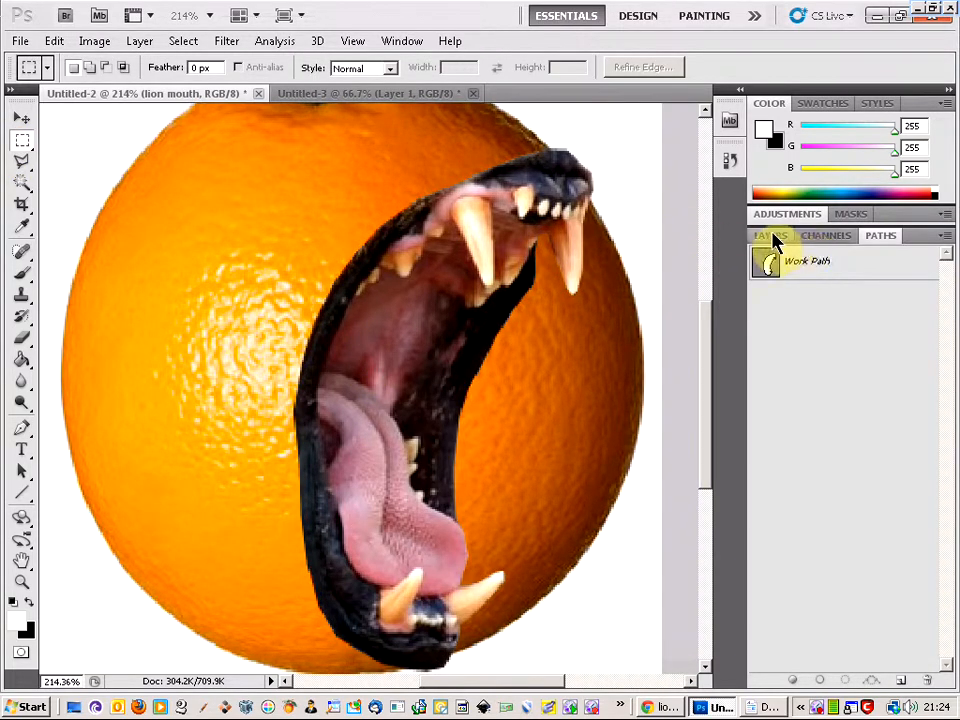
pyautogui.click(772, 236)
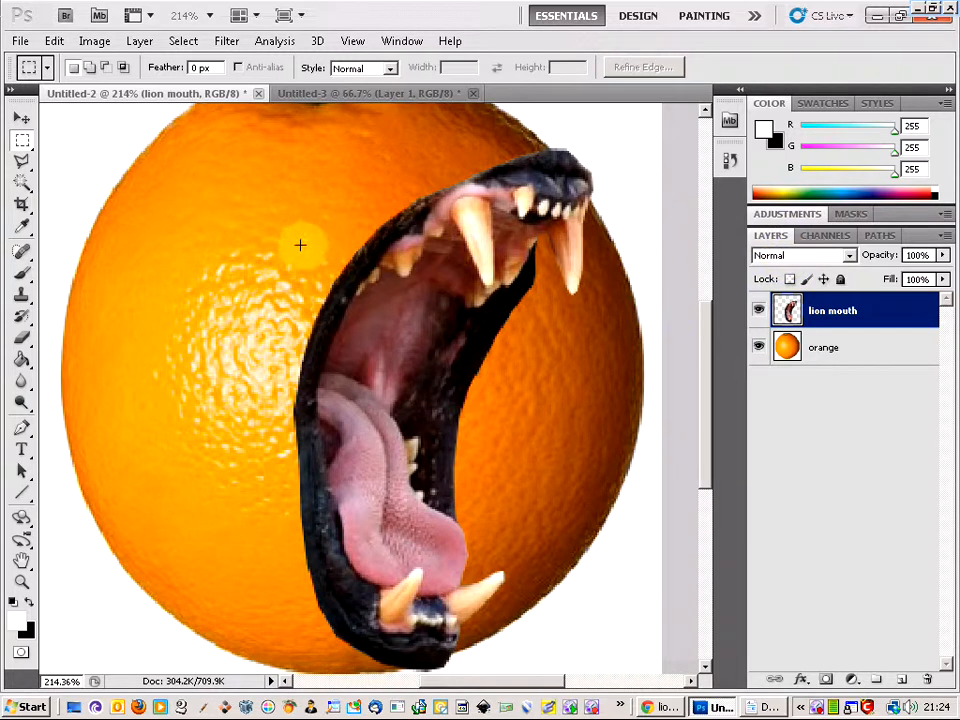
# Move the cut-out lion mouth slightly right and down so its upper lip sits at the orange's right edge.
pyautogui.scroll(2, 465, 351)
pyautogui.scroll(-3, 465, 351)
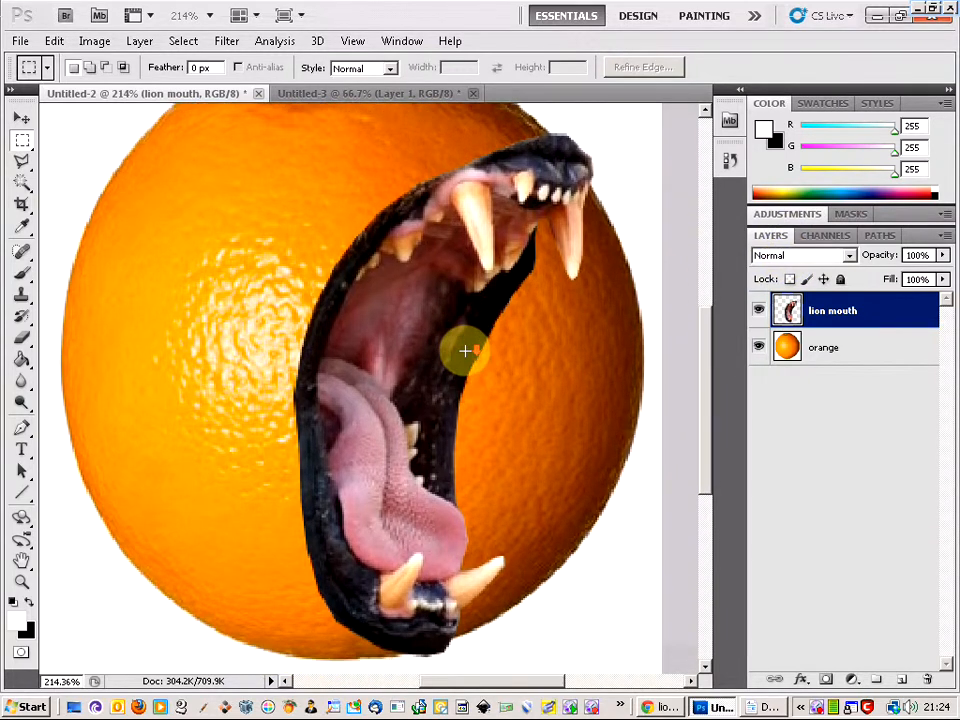
pyautogui.scroll(2, 465, 351)
pyautogui.click(21, 118)
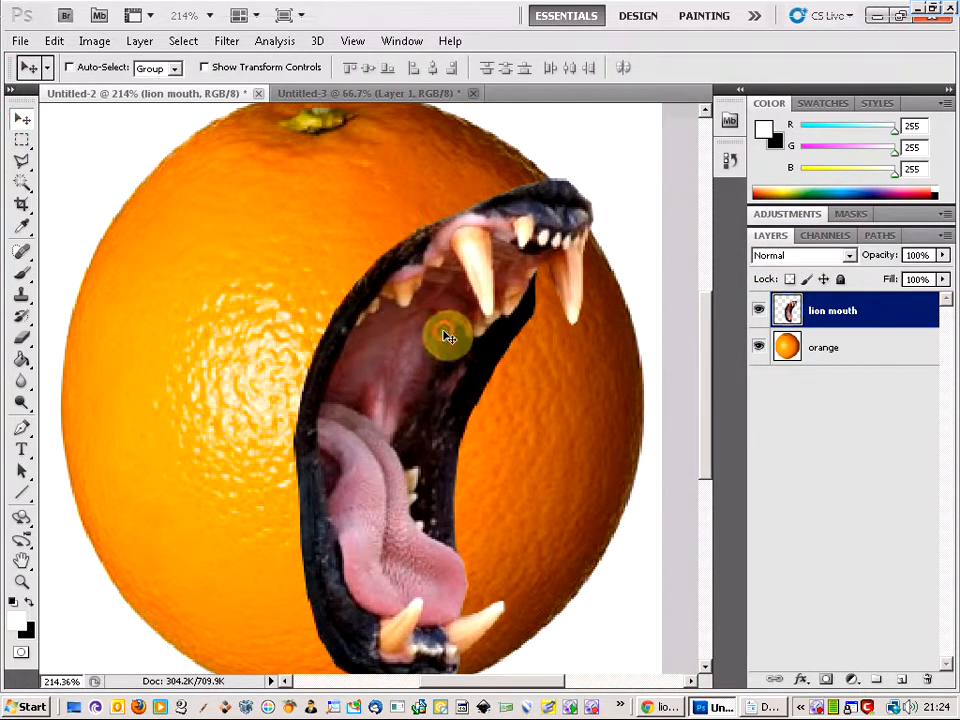
pyautogui.moveTo(447, 337); pyautogui.dragTo(456, 340)
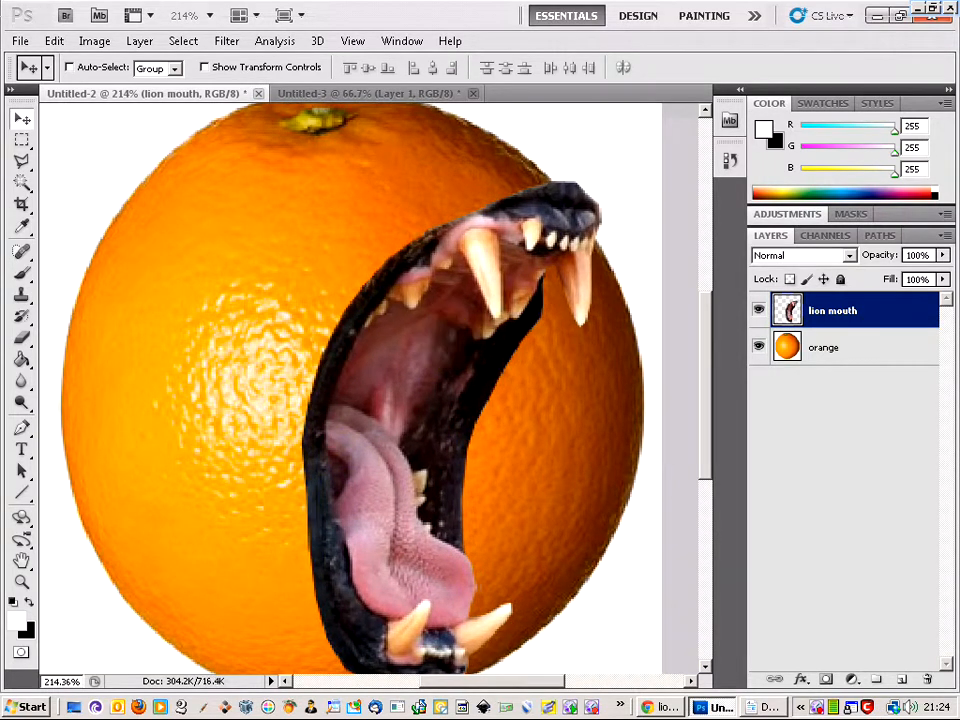
pyautogui.scroll(-3, 544, 358)
pyautogui.scroll(2, 544, 358)
pyautogui.scroll(-1, 544, 358)
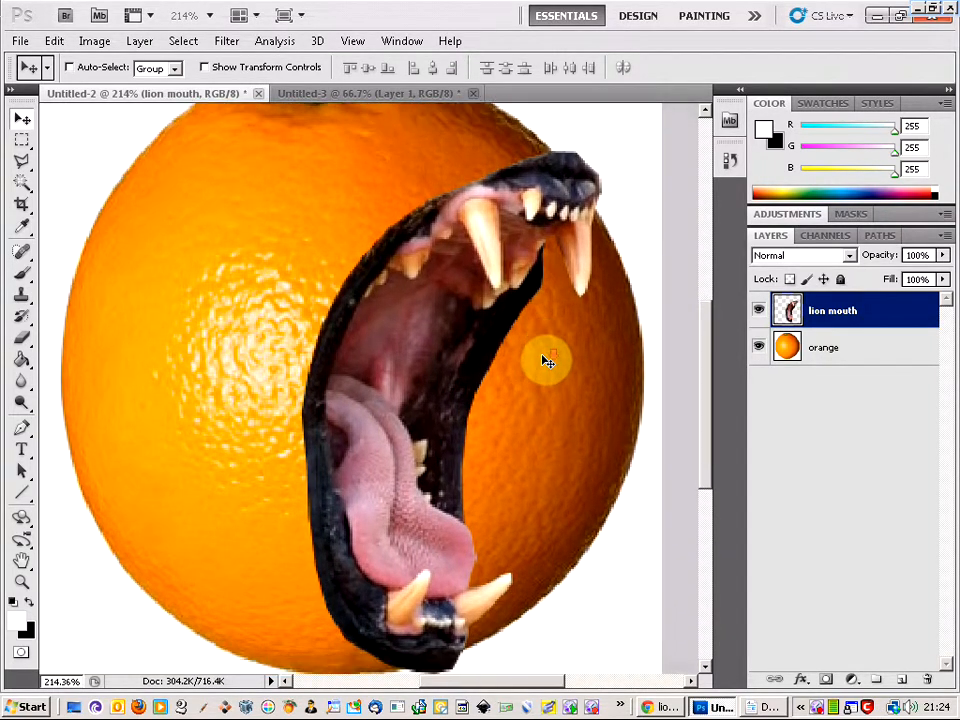
pyautogui.scroll(1, 547, 361)
pyautogui.scroll(-1, 547, 361)
pyautogui.scroll(1, 547, 361)
pyautogui.scroll(1, 547, 360)
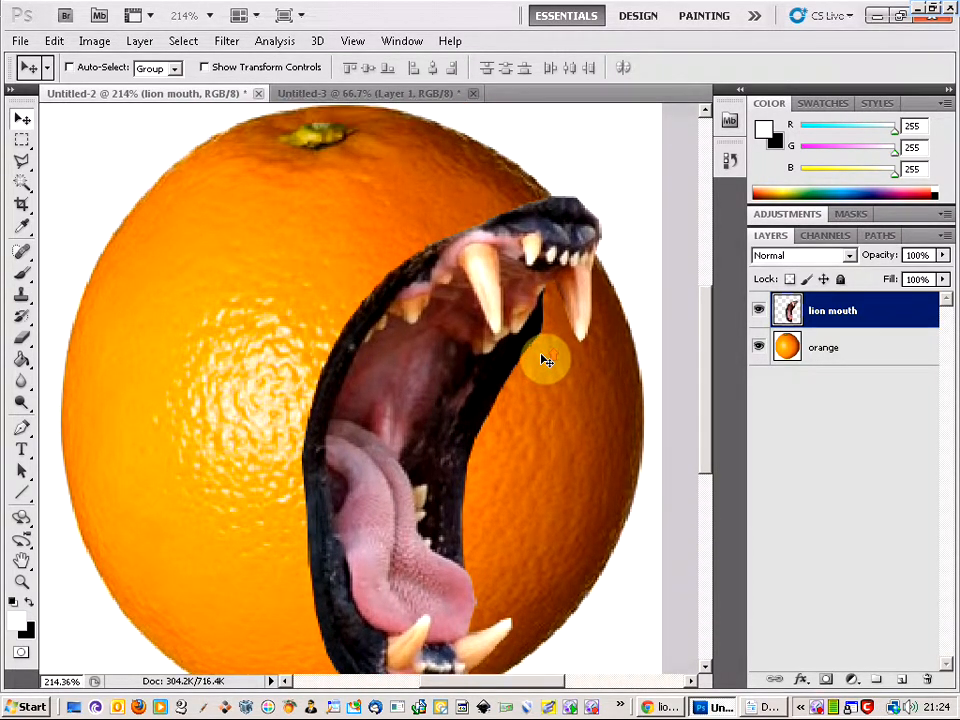
pyautogui.scroll(1, 547, 361)
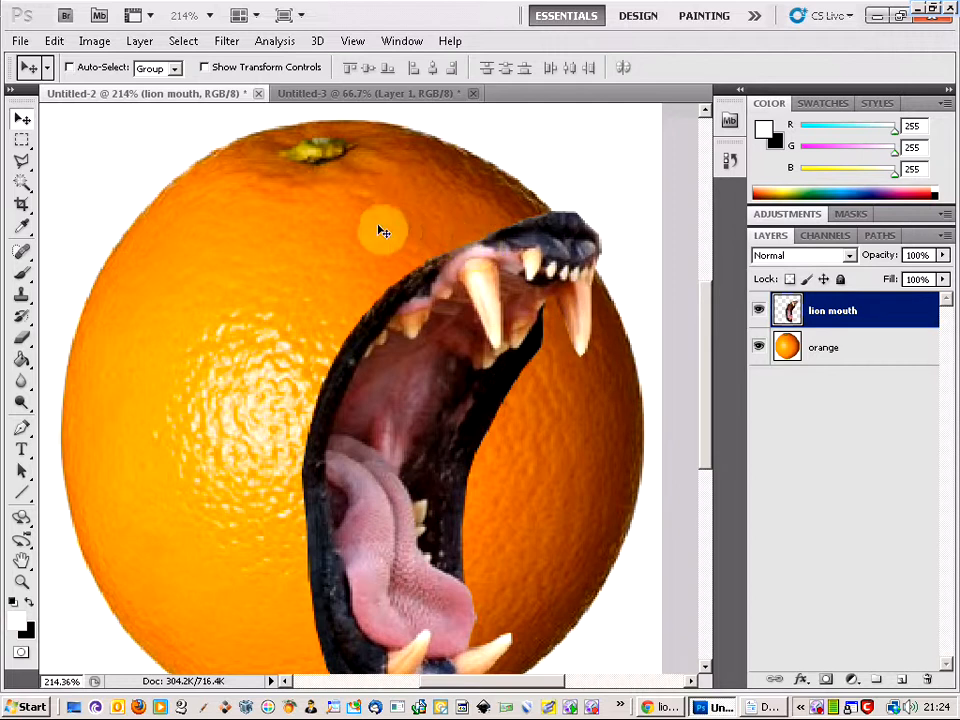
# Duplicate the orange layer as "orange copy".
pyautogui.click(894, 359)
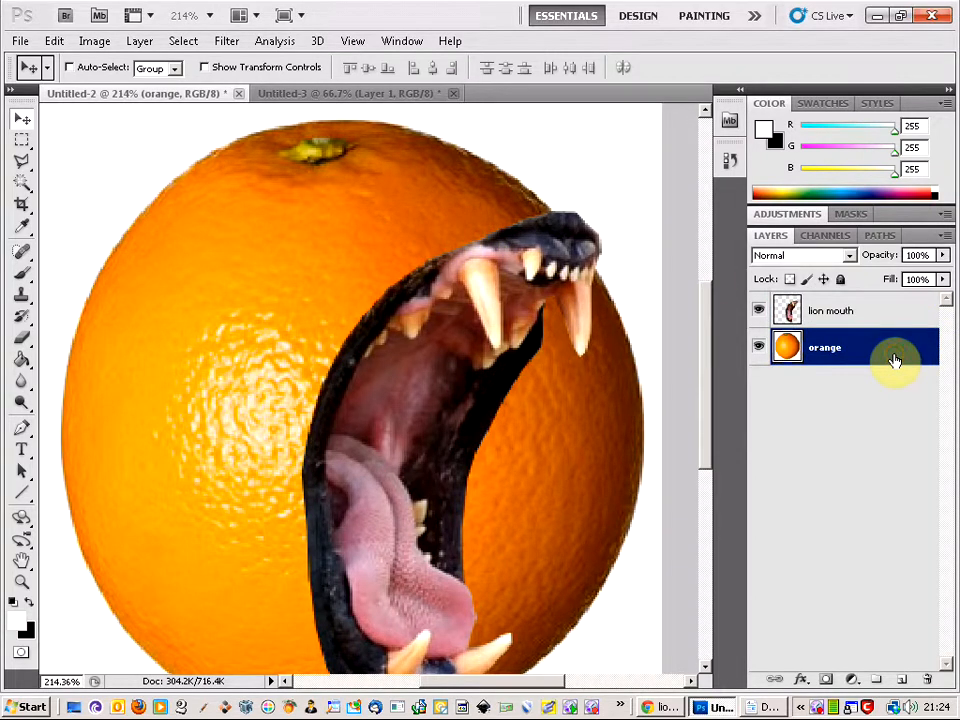
pyautogui.rightClick(894, 359)
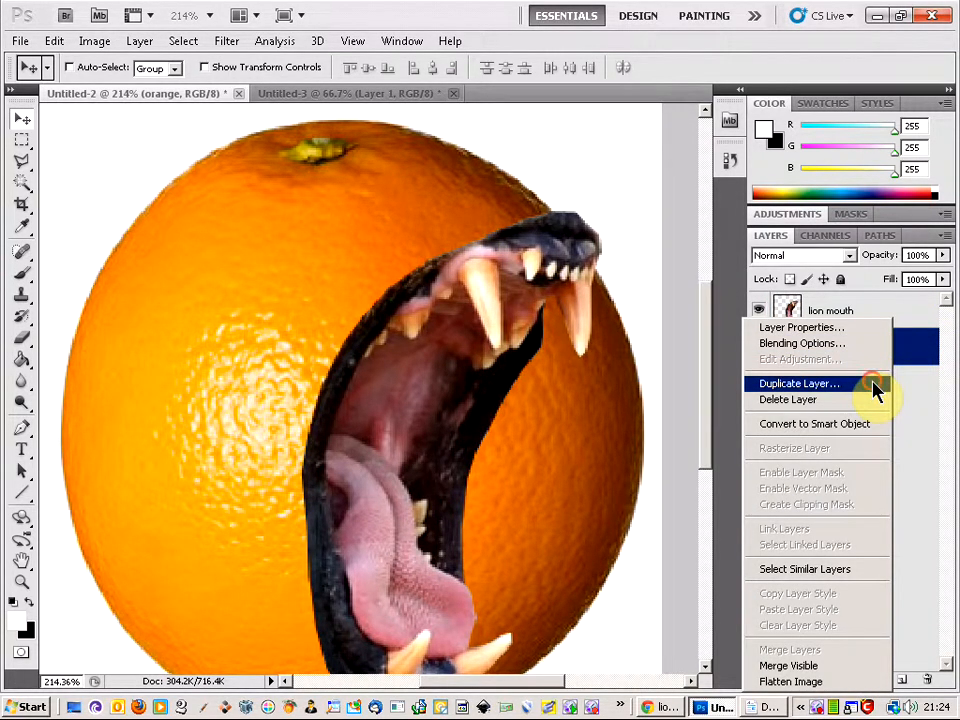
pyautogui.click(874, 391)
pyautogui.click(629, 211)
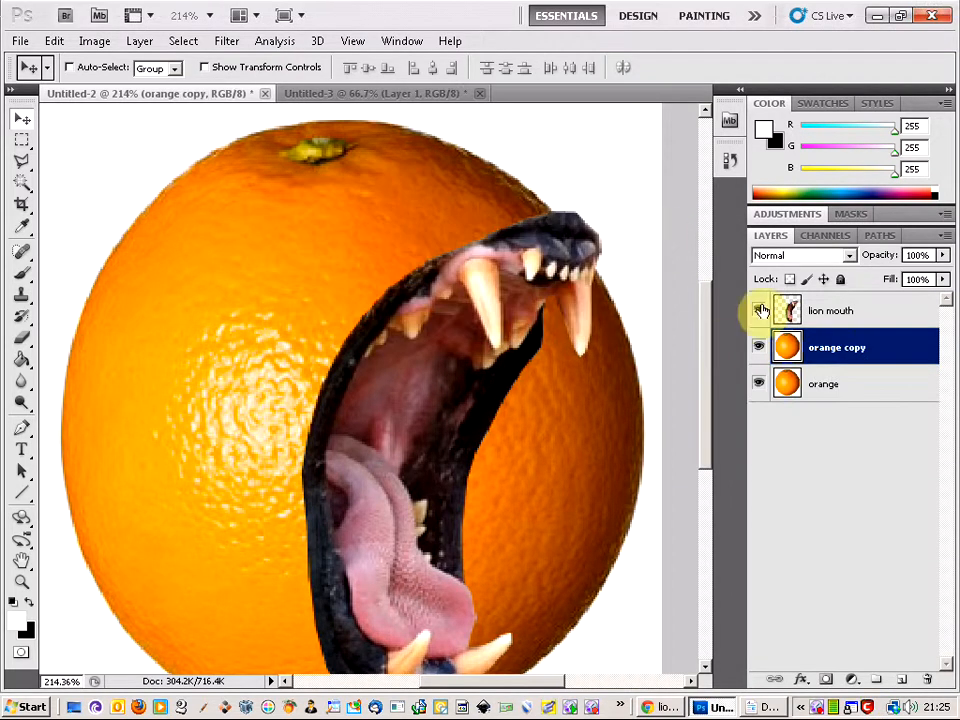
# Select an elliptical area over the orange's upper right edge just above the lion's upper lip with the Elliptical Marquee tool.
pyautogui.scroll(3, 395, 204)
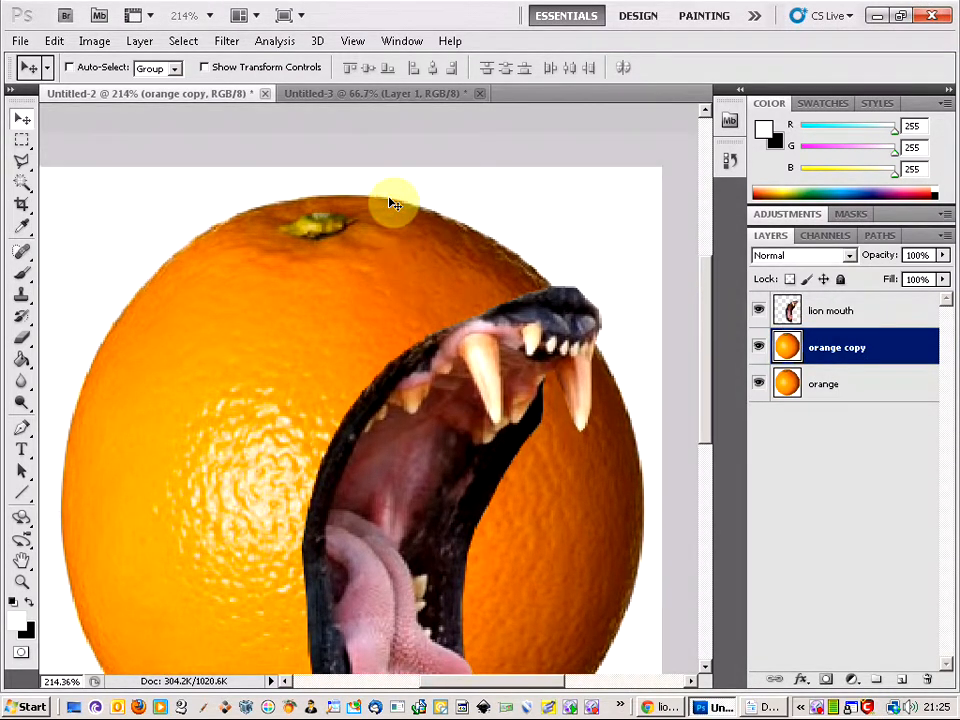
pyautogui.scroll(1, 395, 204)
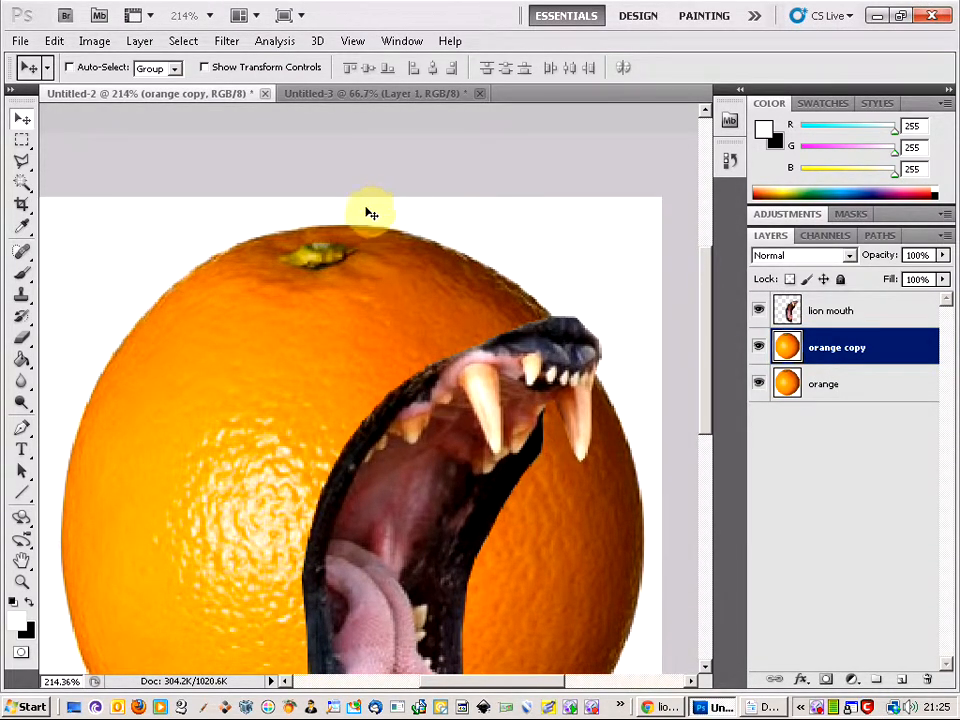
pyautogui.click(104, 44)
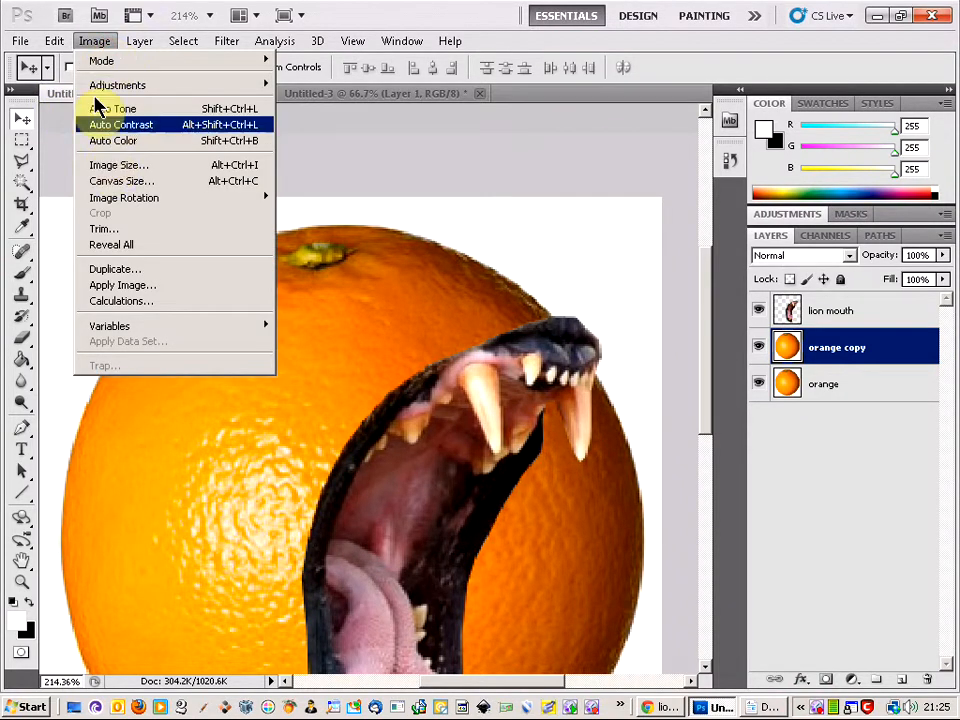
pyautogui.moveTo(60, 44)
pyautogui.click(21, 143)
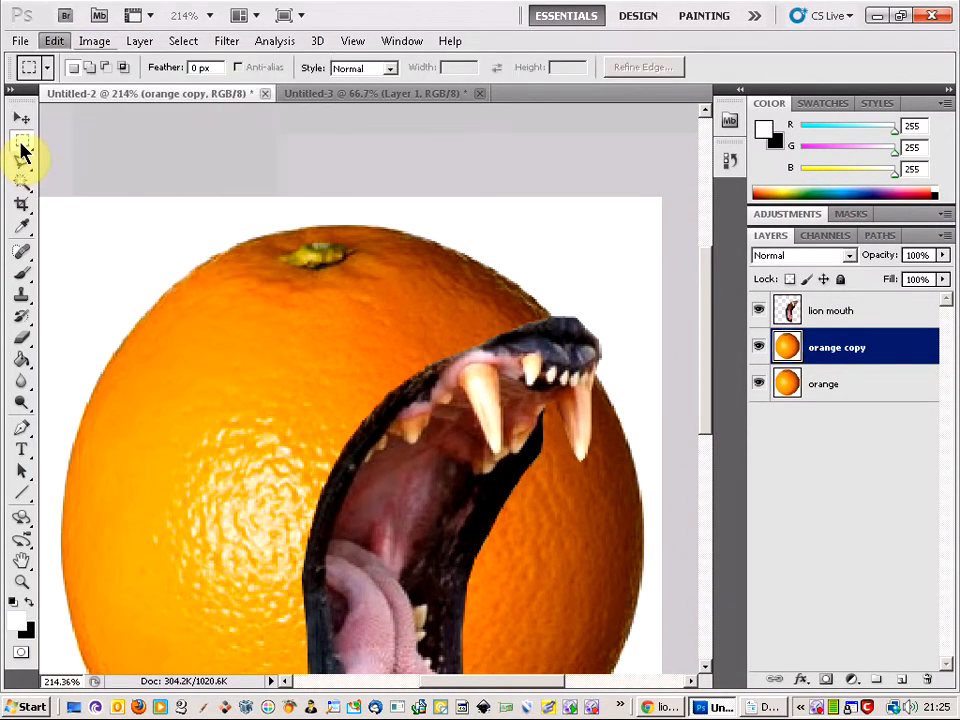
pyautogui.moveTo(20, 147); pyautogui.dragTo(79, 157)
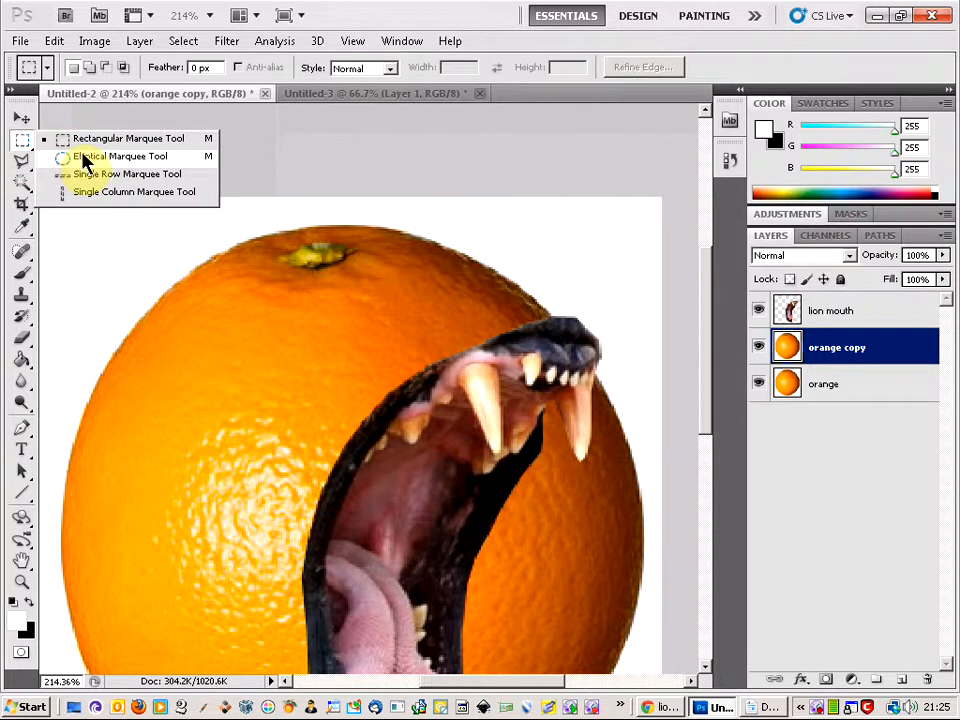
pyautogui.click(85, 157)
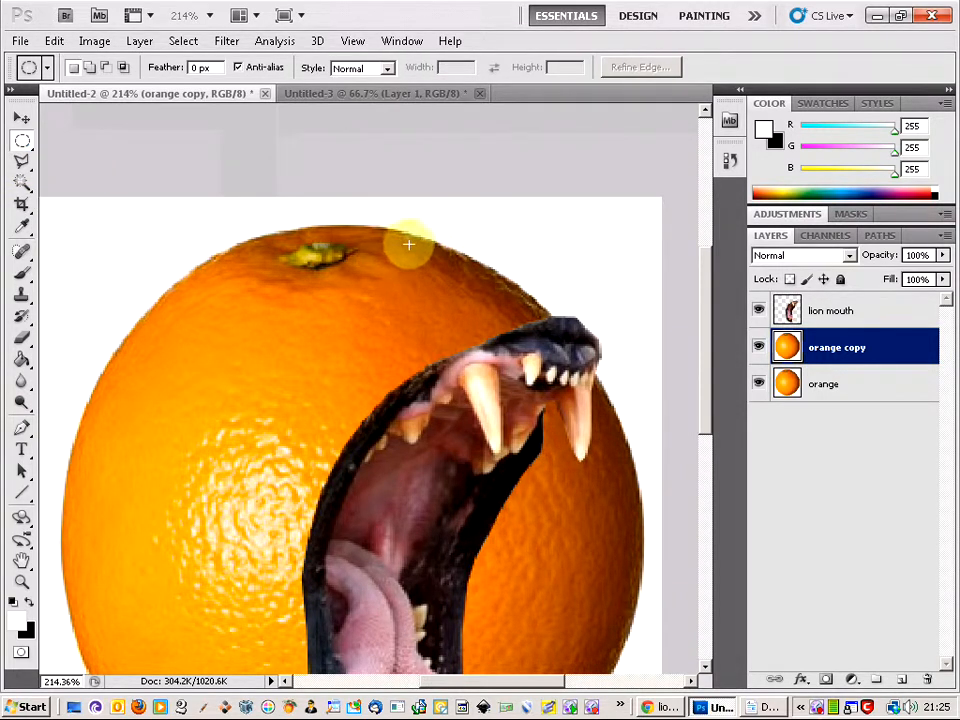
pyautogui.moveTo(402, 250); pyautogui.dragTo(572, 349)
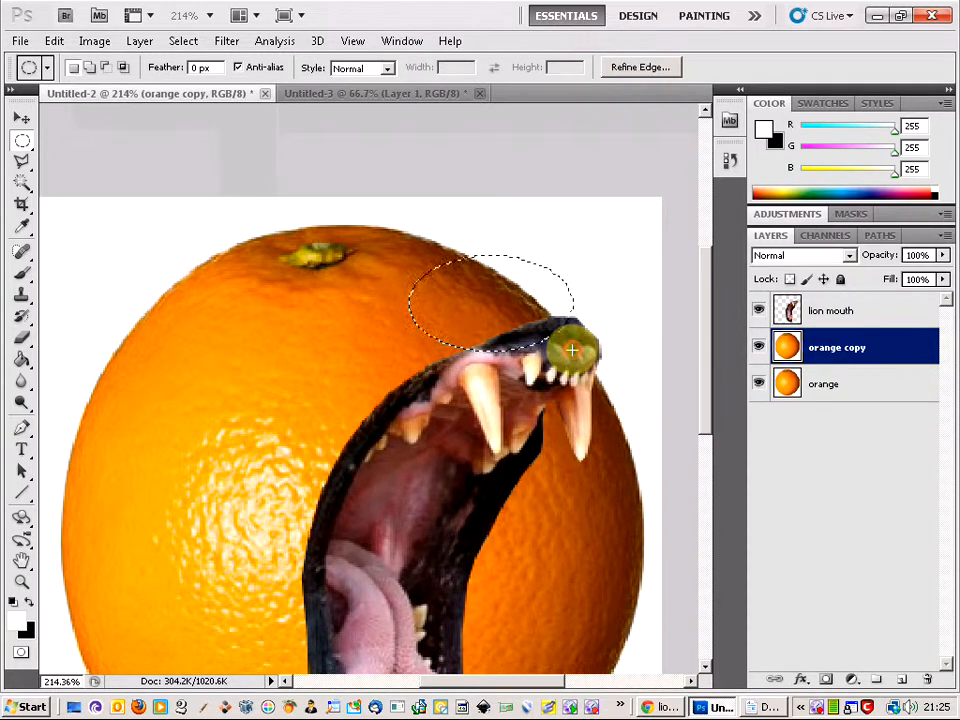
# Warp the selected part of the orange copy layer outward over the lion's upper lip and apply the transformation.
pyautogui.click(48, 42)
pyautogui.moveTo(170, 376)
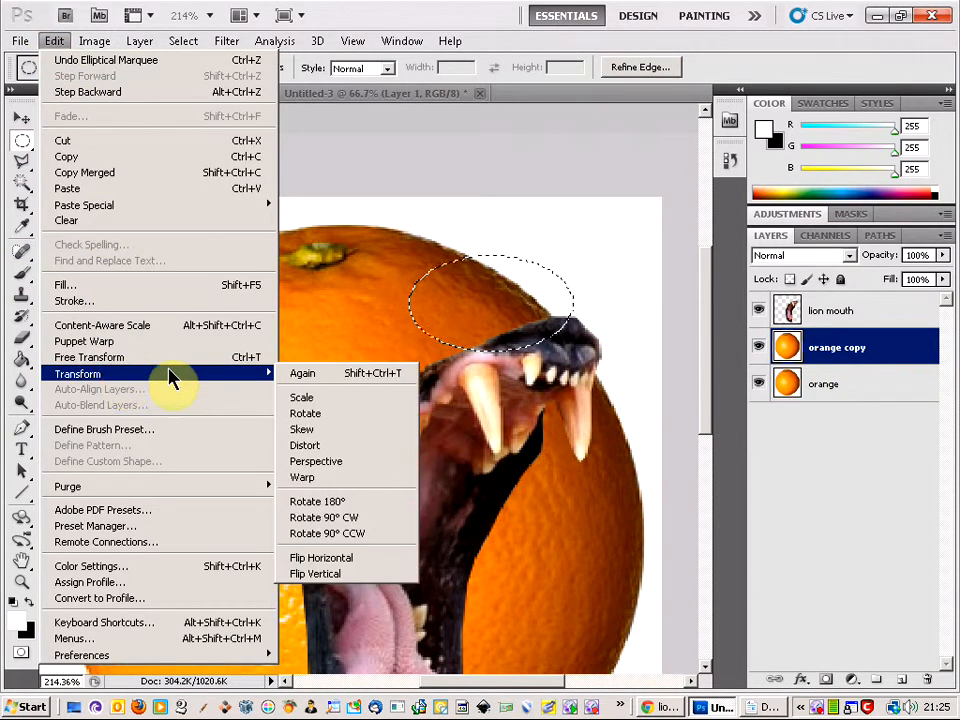
pyautogui.click(358, 478)
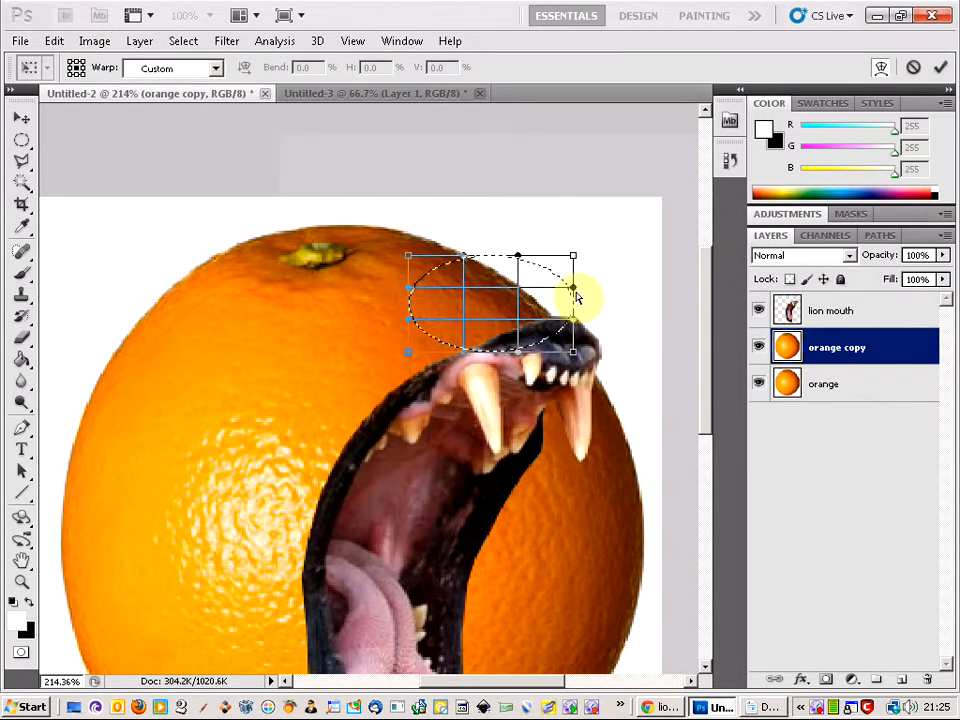
pyautogui.moveTo(573, 290); pyautogui.dragTo(598, 279)
pyautogui.moveTo(576, 333); pyautogui.dragTo(605, 330)
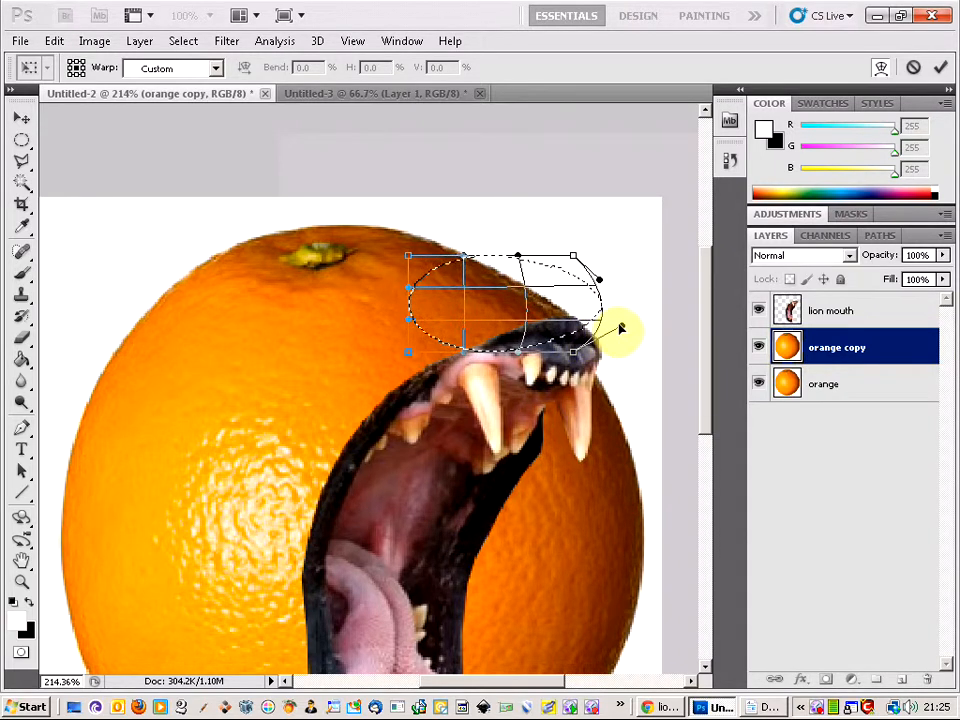
pyautogui.moveTo(519, 256); pyautogui.dragTo(521, 250)
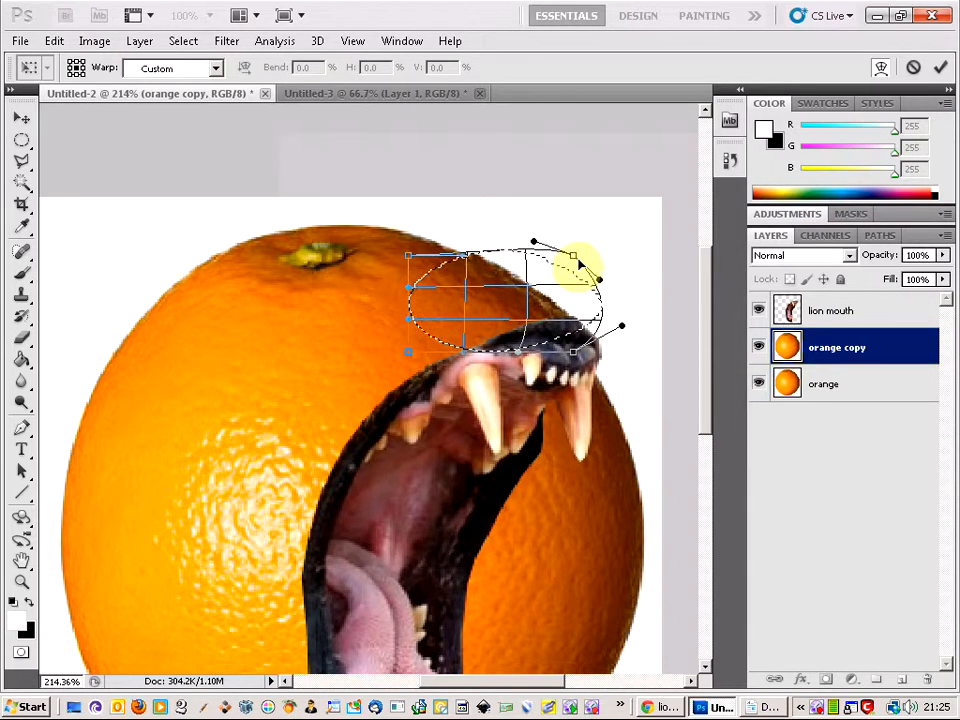
pyautogui.moveTo(578, 260); pyautogui.dragTo(582, 254)
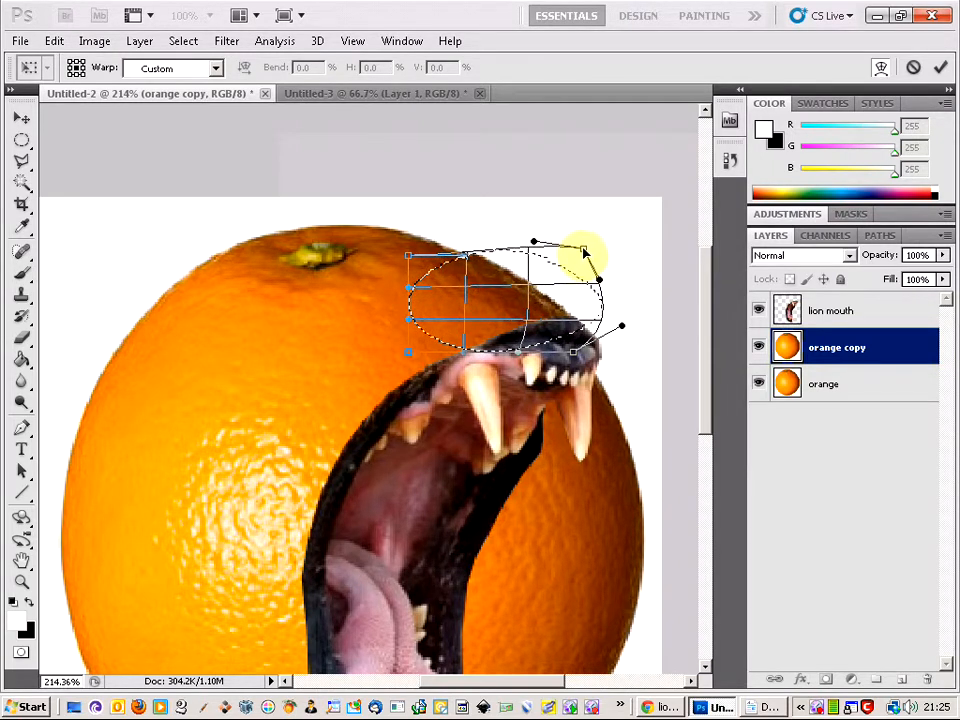
pyautogui.moveTo(602, 285); pyautogui.dragTo(610, 288)
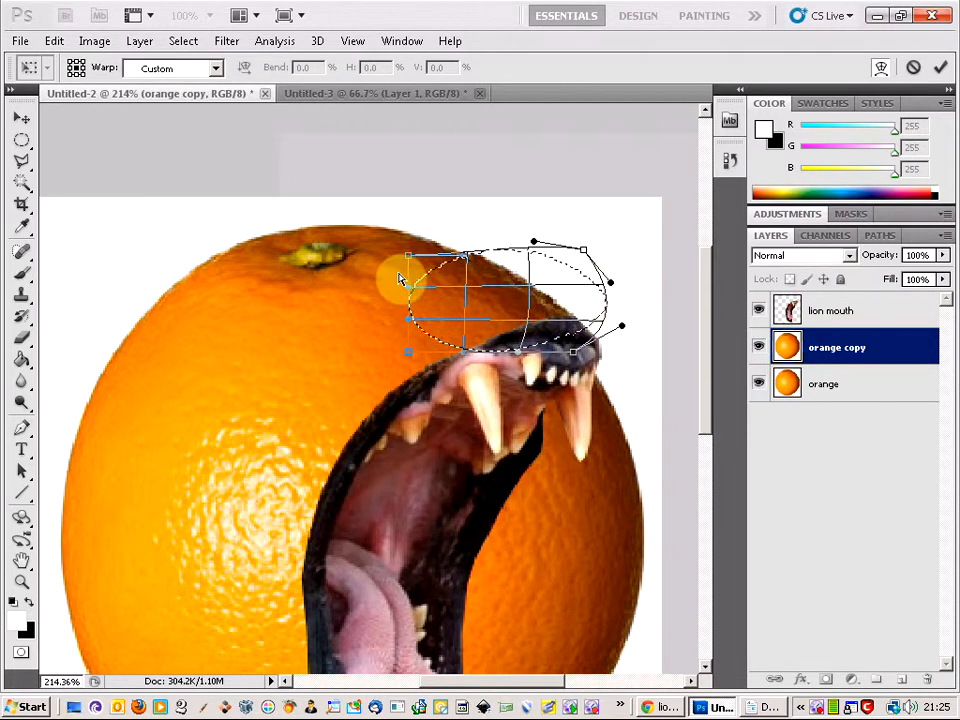
pyautogui.click(21, 140)
pyautogui.click(495, 268)
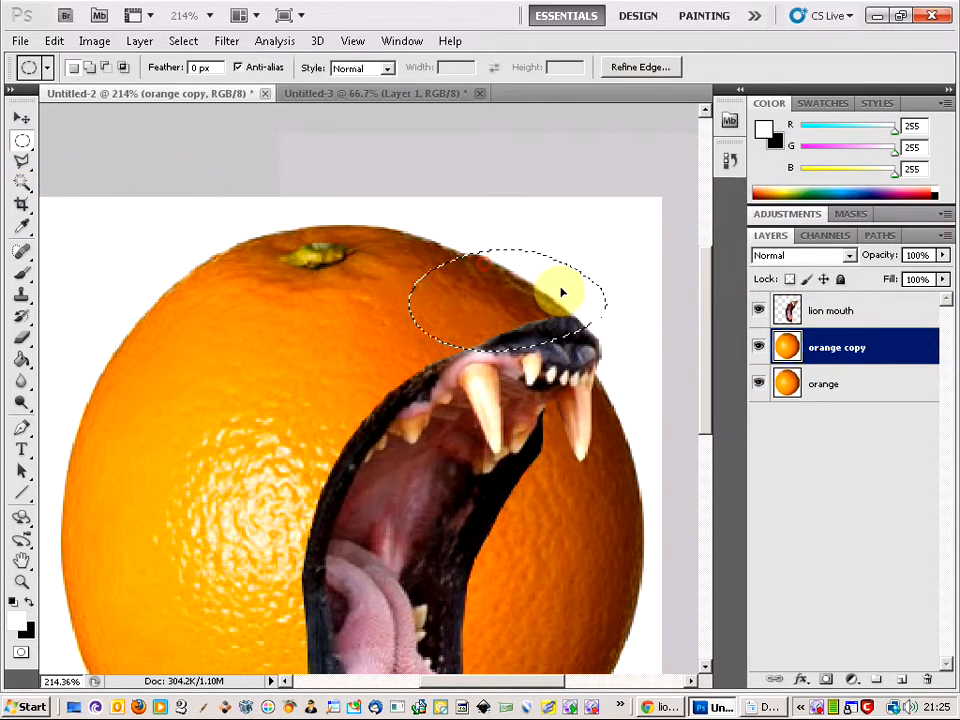
# Deselect the elliptical area and paint white with the 5 px hard brush over the bump on the orange's upper right edge.
pyautogui.rightClick(449, 269)
pyautogui.click(489, 281)
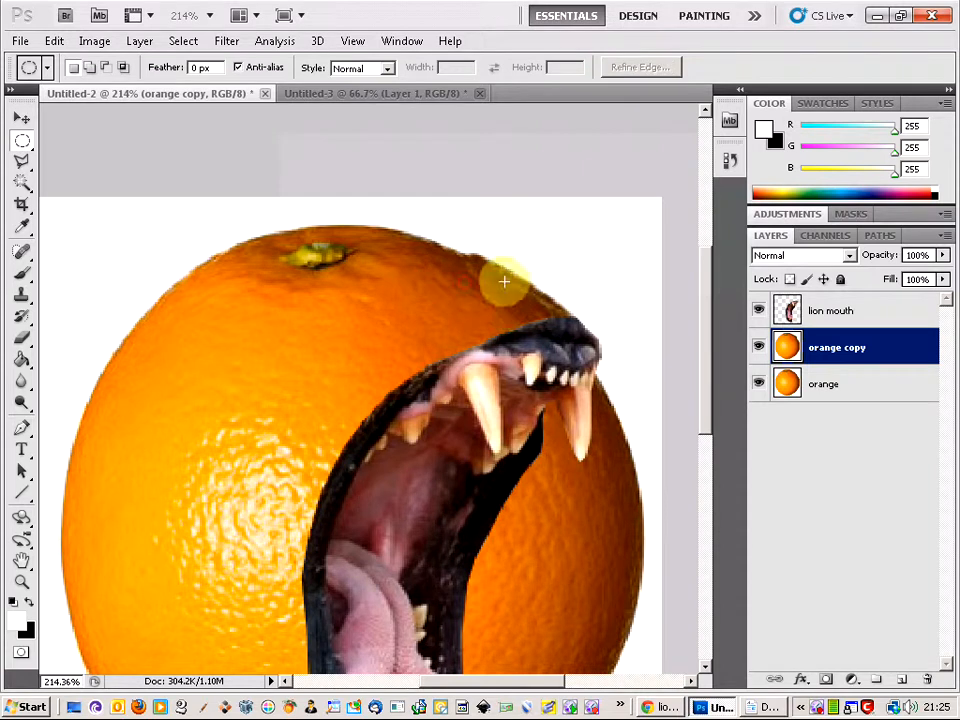
pyautogui.hotkey('ctrl', '0')
pyautogui.scroll(5, 527, 215)
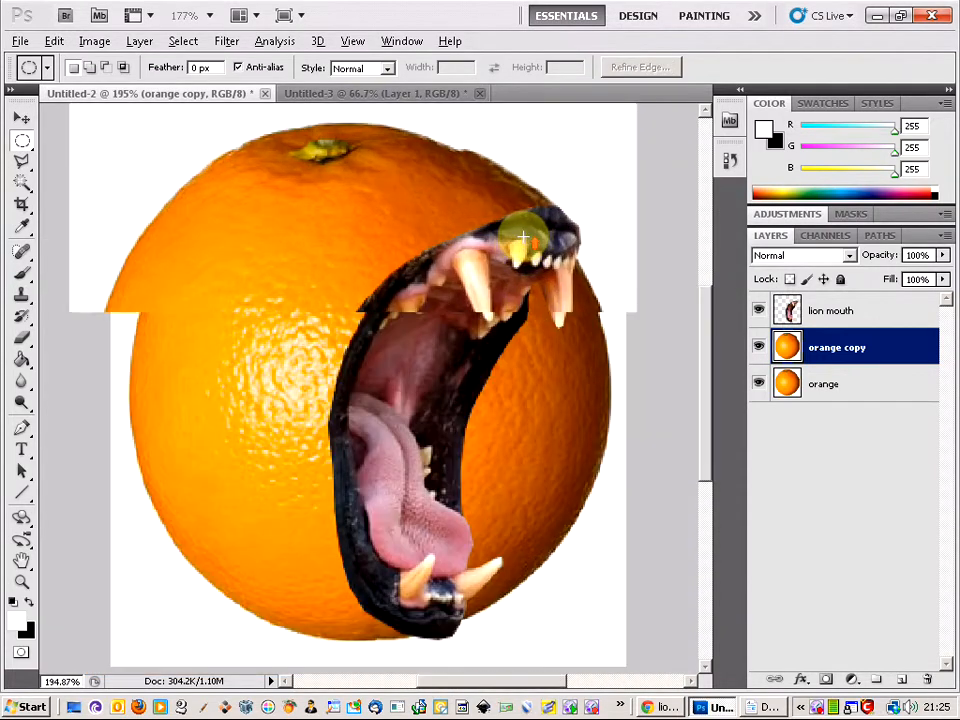
pyautogui.scroll(3, 440, 152)
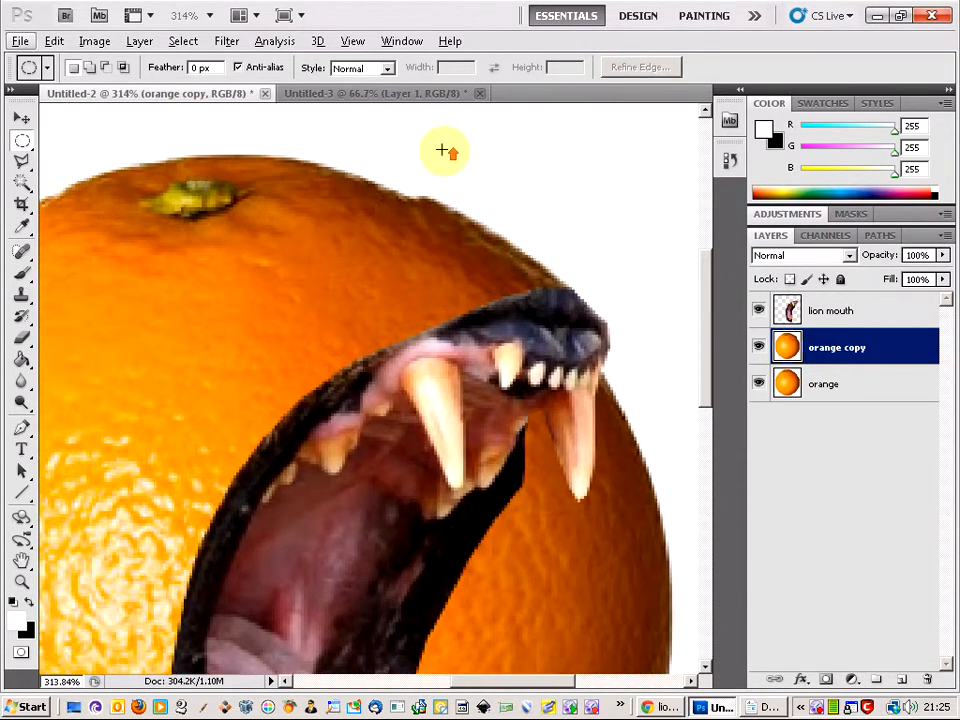
pyautogui.scroll(3, 424, 220)
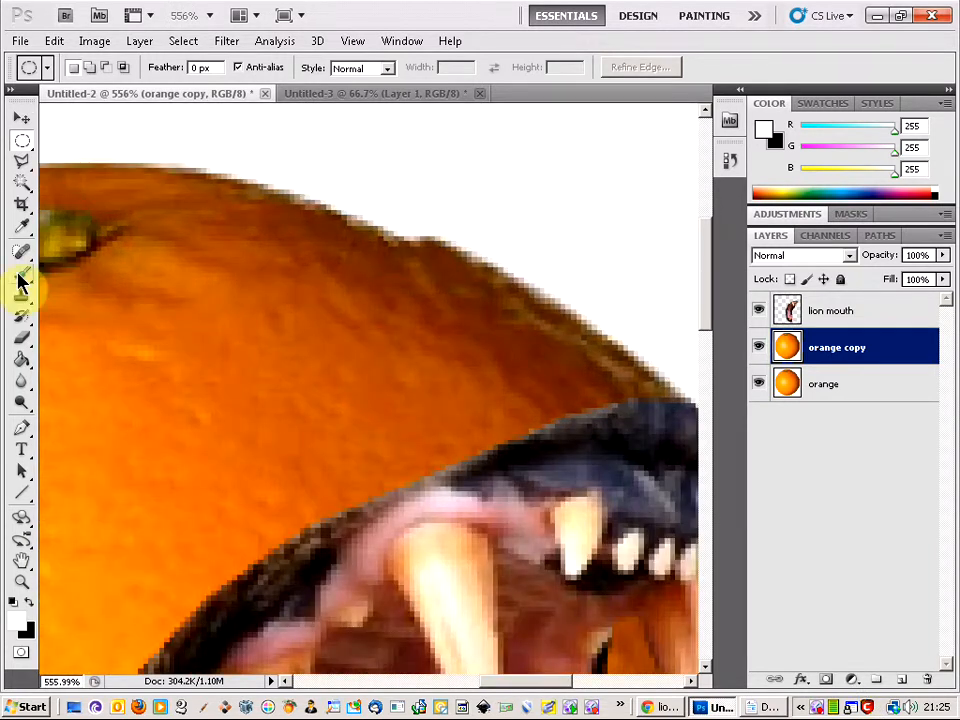
pyautogui.click(20, 278)
pyautogui.click(95, 70)
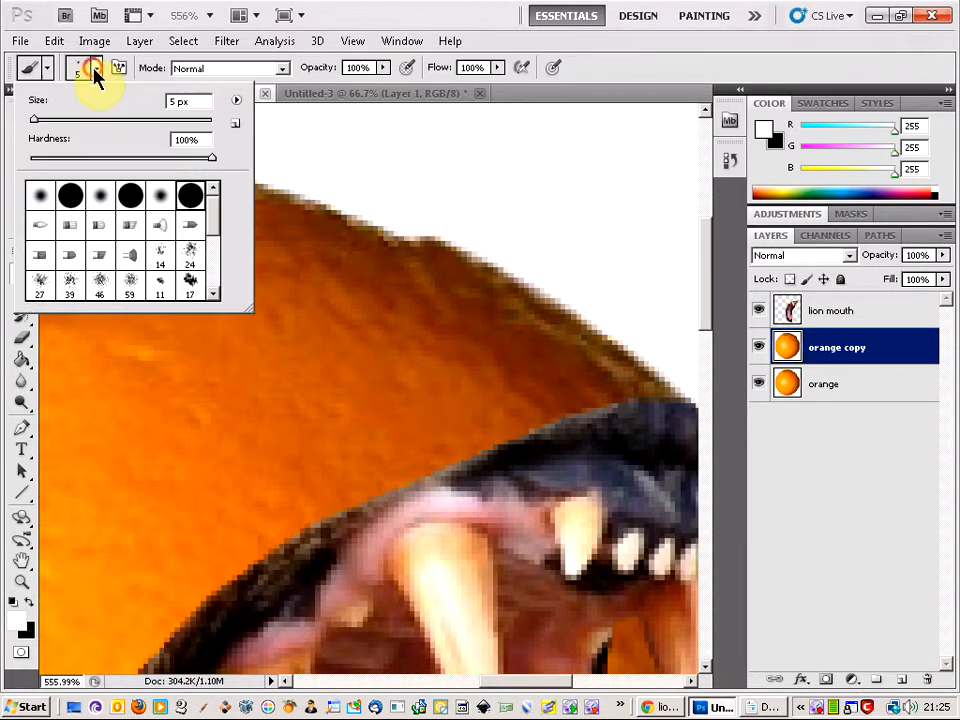
pyautogui.click(95, 69)
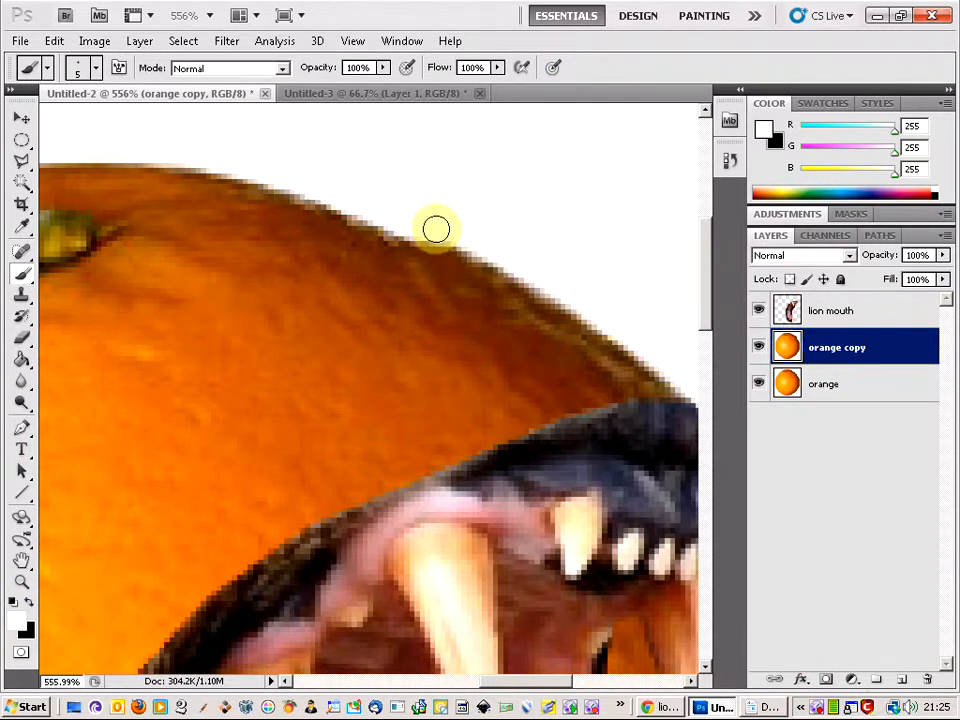
pyautogui.moveTo(453, 233); pyautogui.dragTo(469, 234)
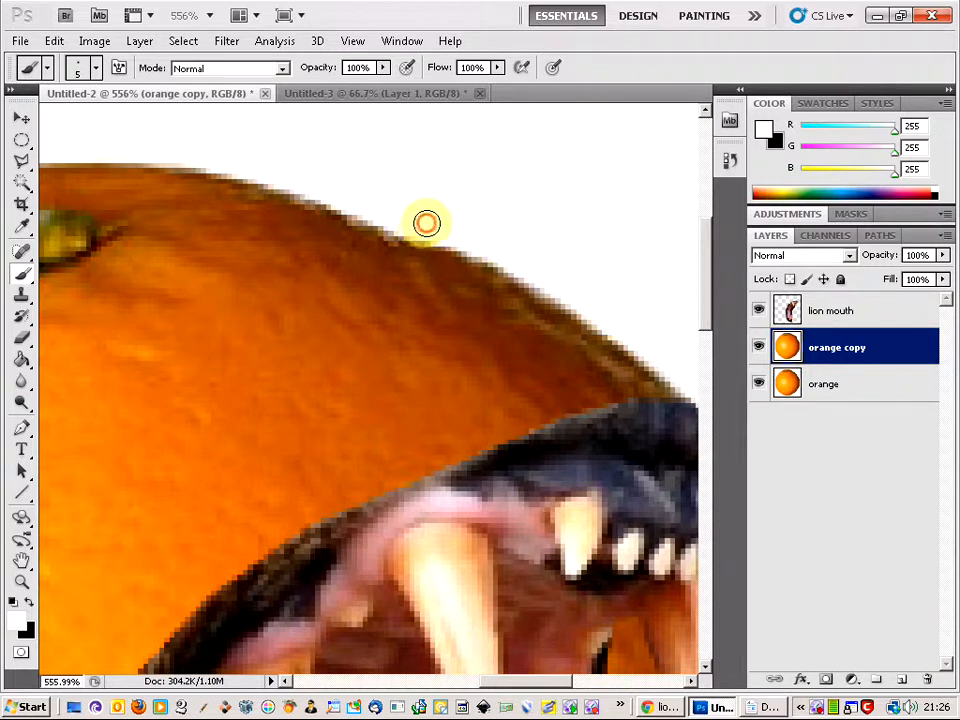
pyautogui.moveTo(426, 222); pyautogui.dragTo(457, 232)
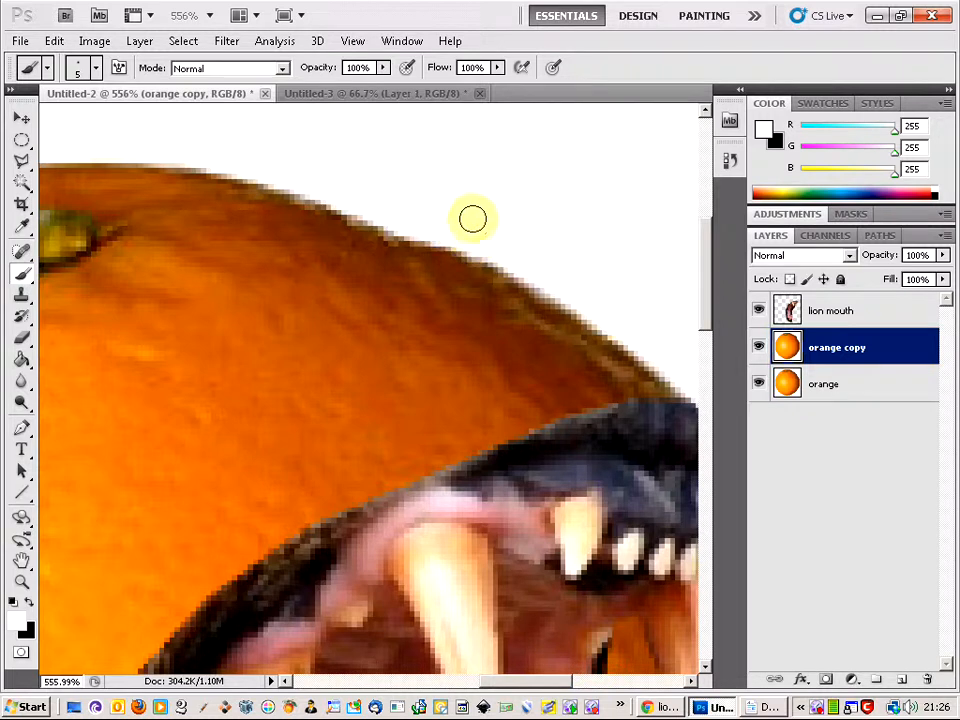
# Select an elliptical area over the orange's bottom edge beside the lion's lower lip with the Elliptical Marquee tool.
pyautogui.scroll(-4, 546, 214)
pyautogui.scroll(3, 556, 233)
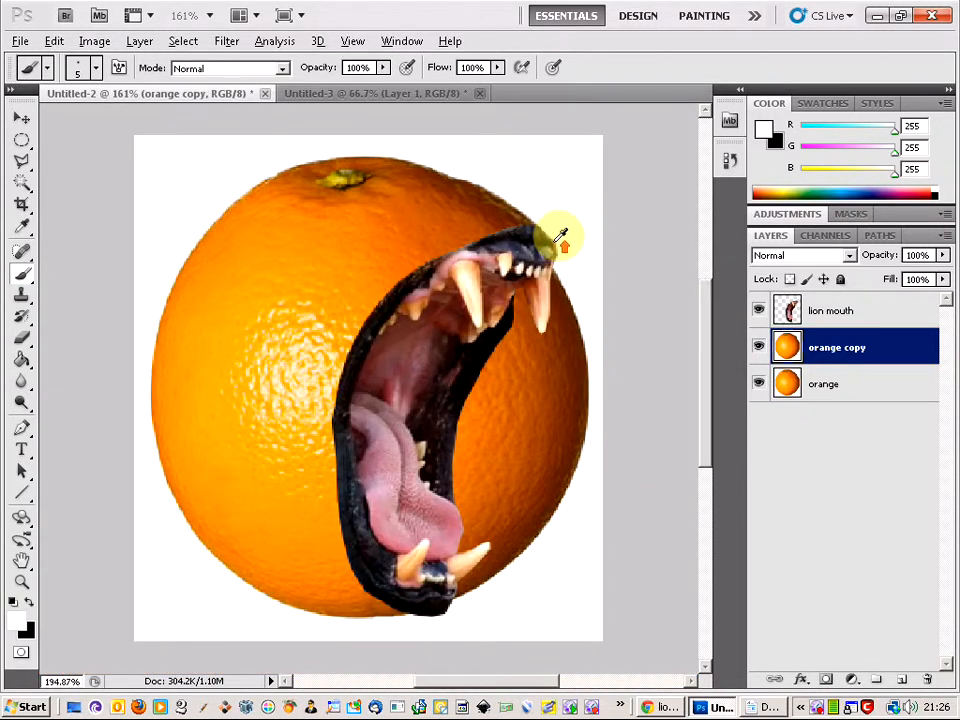
pyautogui.scroll(-3, 540, 224)
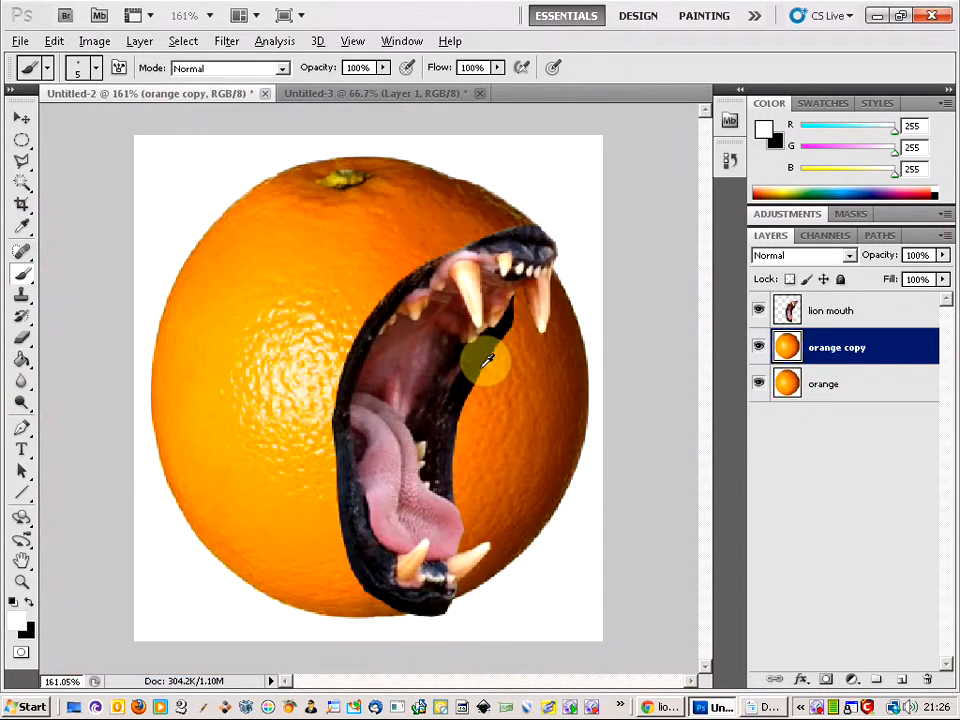
pyautogui.scroll(3, 414, 628)
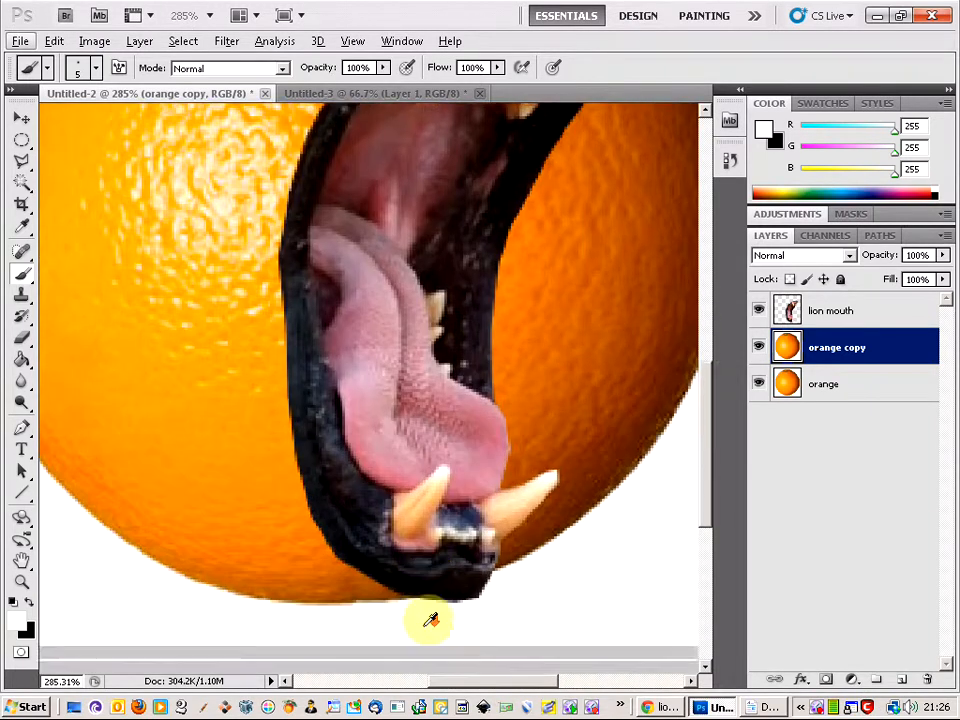
pyautogui.scroll(2, 429, 619)
pyautogui.click(22, 141)
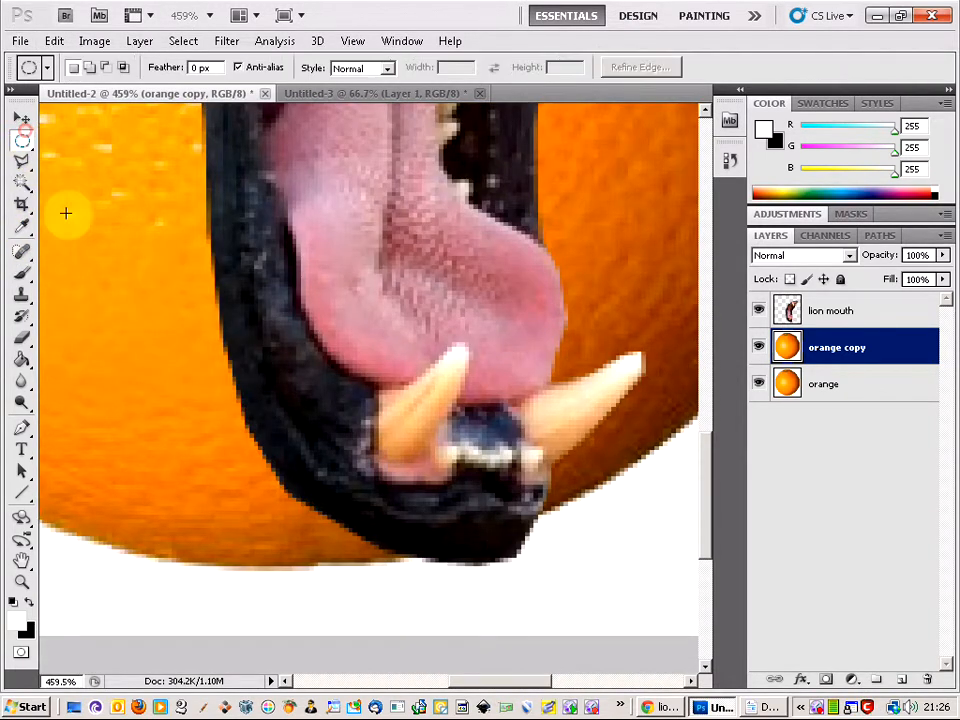
pyautogui.moveTo(212, 437); pyautogui.dragTo(460, 569)
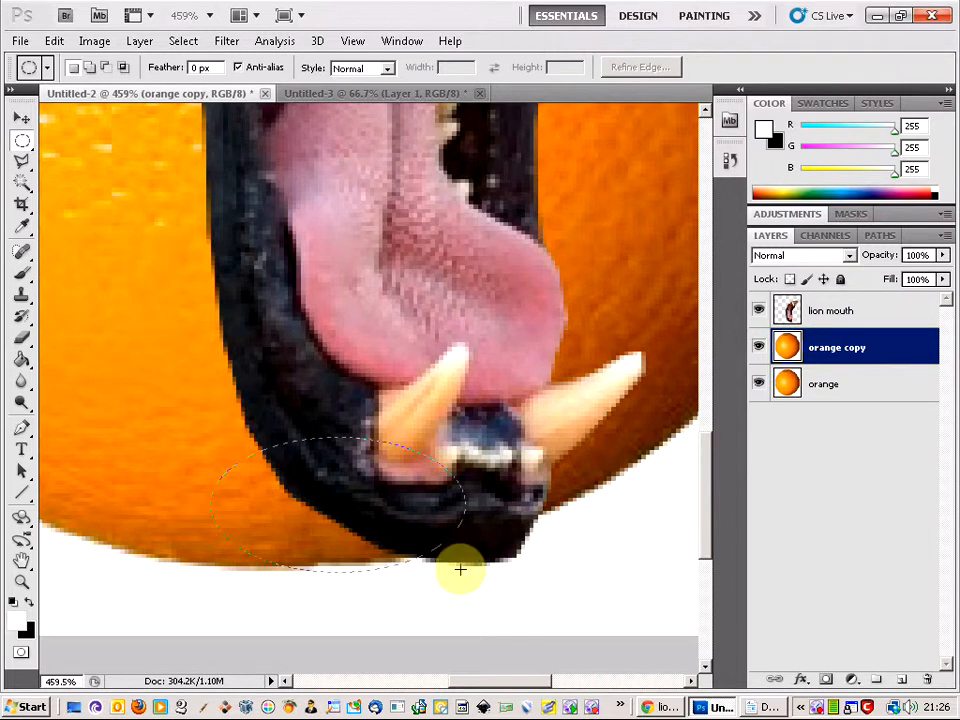
# Warp the selected part of the orange copy layer down and outward beneath the lion's lower lip, apply the transformation and deselect.
pyautogui.click(54, 41)
pyautogui.moveTo(84, 42)
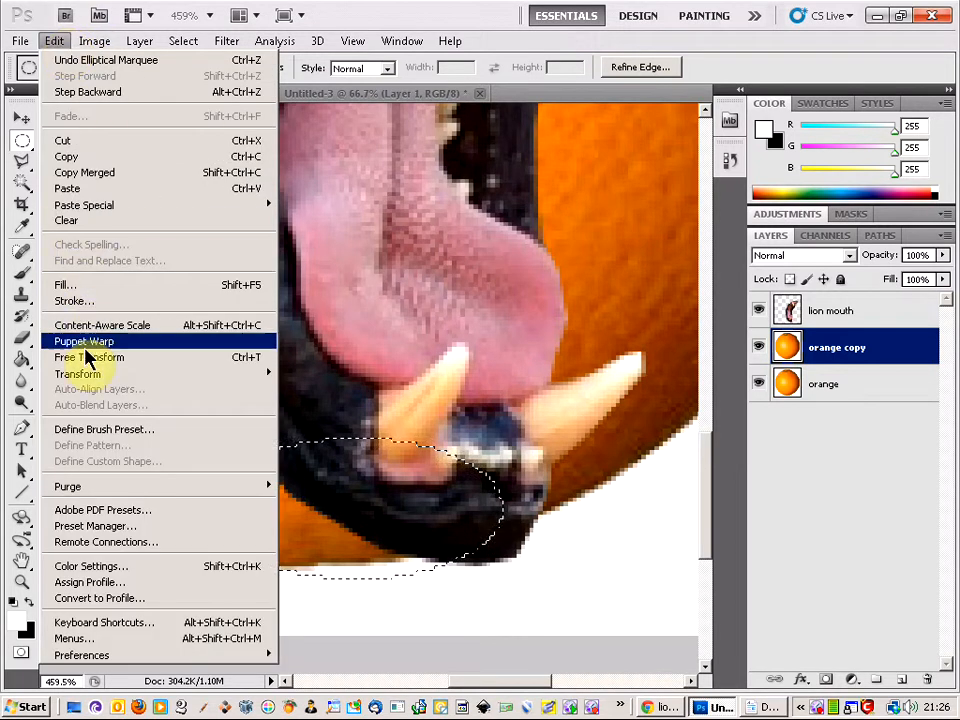
pyautogui.moveTo(90, 373)
pyautogui.click(368, 484)
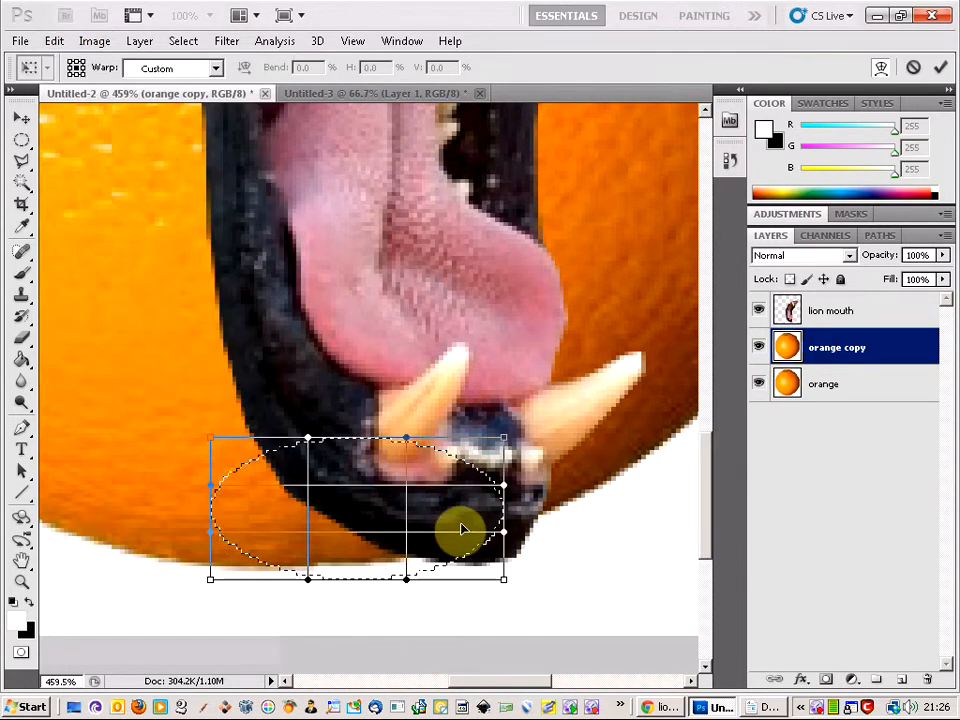
pyautogui.moveTo(506, 540); pyautogui.dragTo(531, 552)
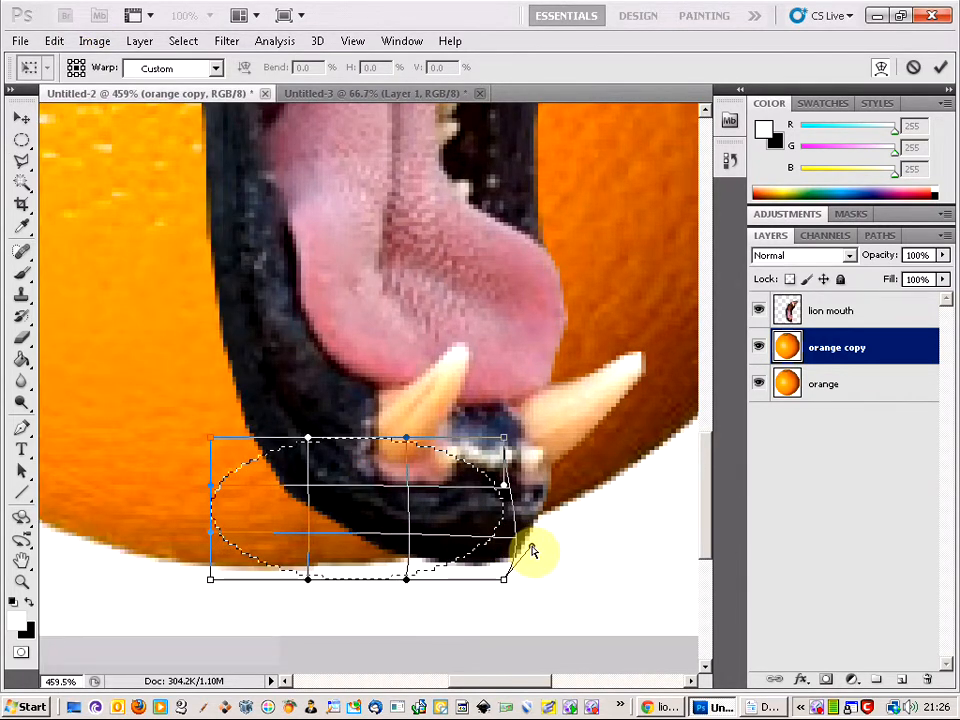
pyautogui.moveTo(410, 585); pyautogui.dragTo(426, 605)
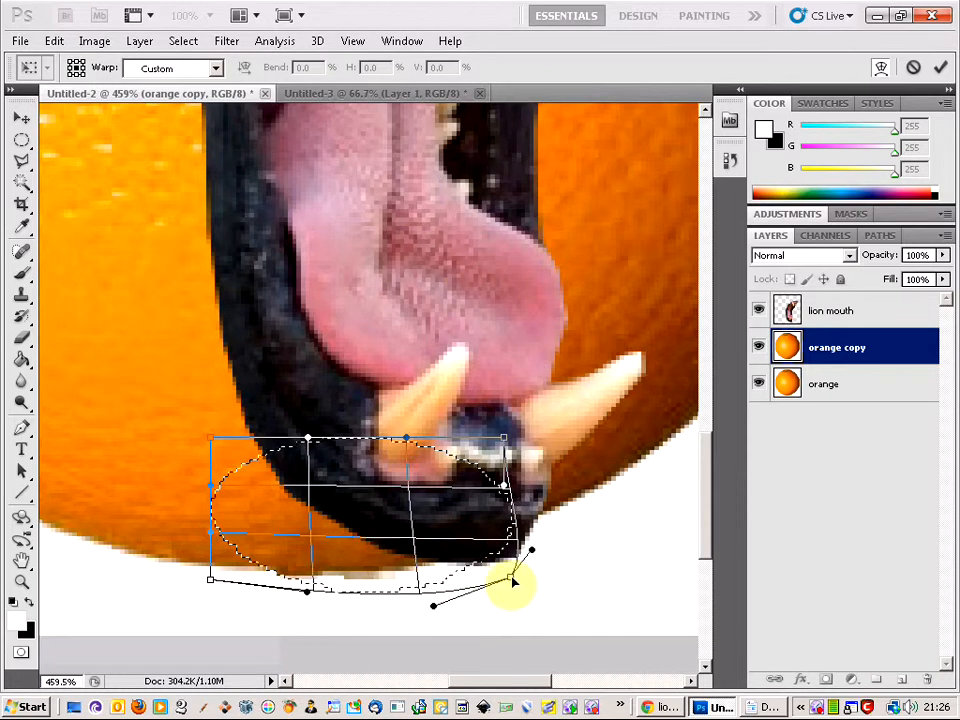
pyautogui.moveTo(511, 579); pyautogui.dragTo(545, 598)
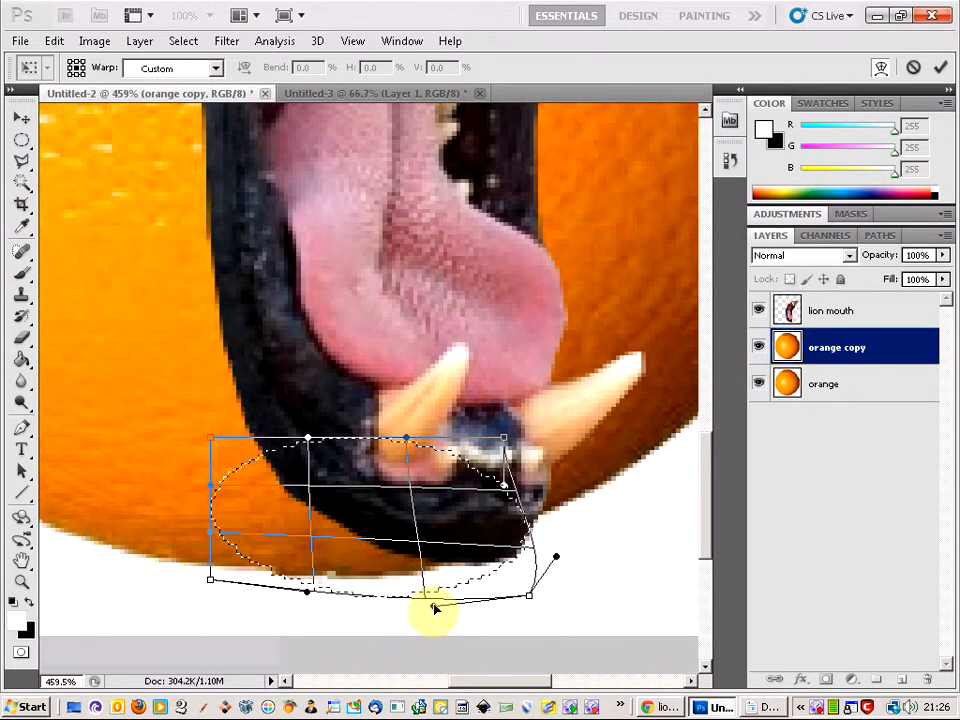
pyautogui.moveTo(443, 623); pyautogui.dragTo(445, 629)
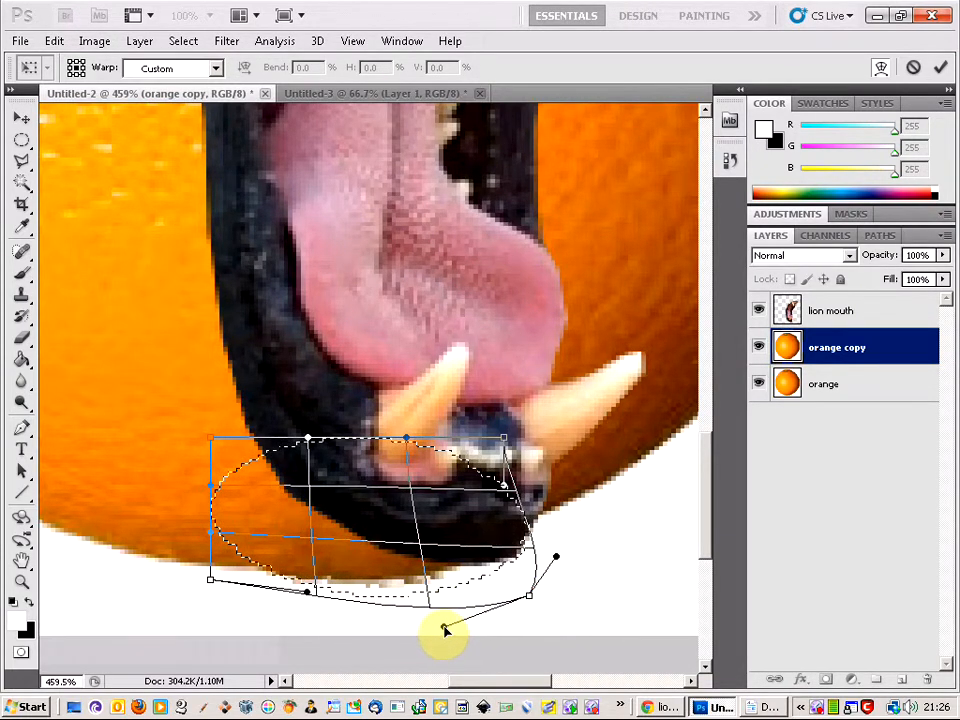
pyautogui.click(21, 140)
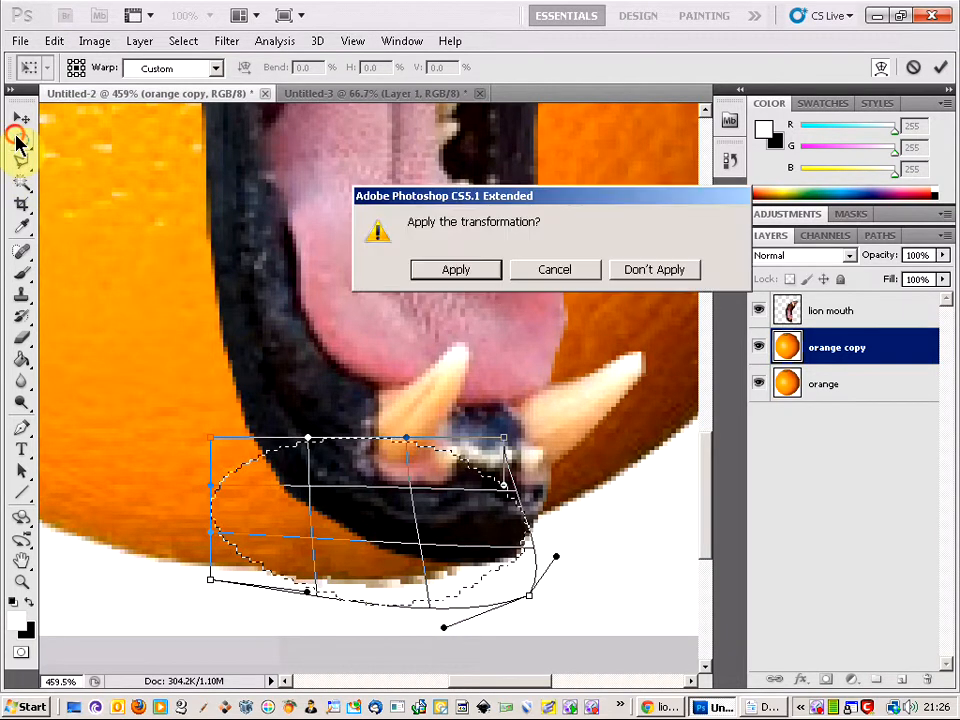
pyautogui.click(441, 268)
pyautogui.rightClick(369, 561)
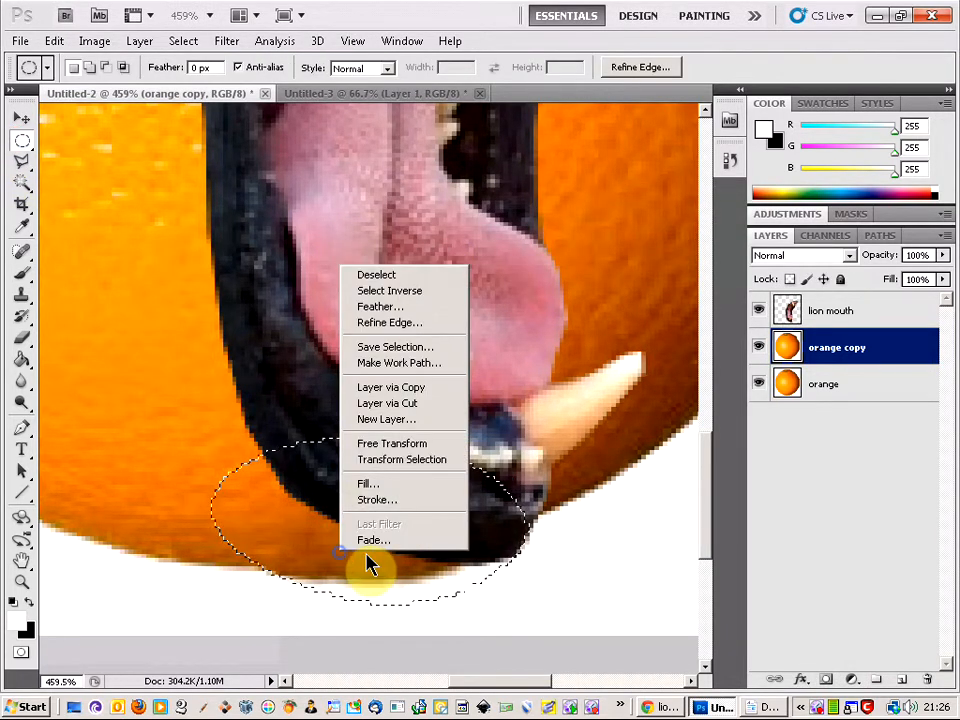
pyautogui.click(377, 277)
# Merge the orange and orange copy layers with Merge Visible while the lion mouth layer is hidden, and show the lion mouth again.
pyautogui.scroll(-5, 297, 553)
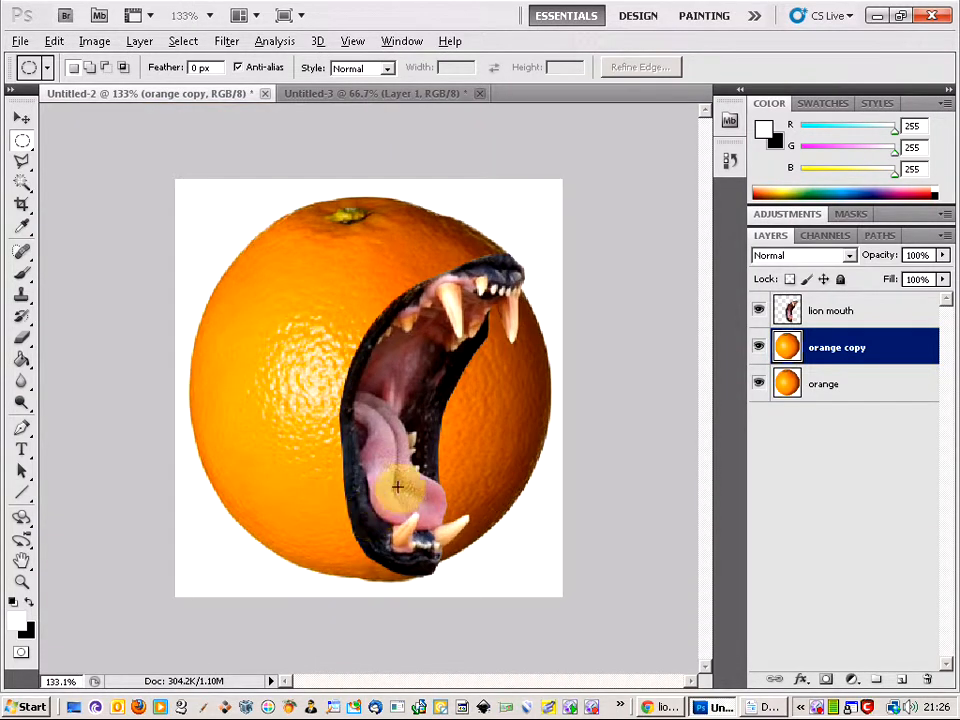
pyautogui.scroll(2, 503, 286)
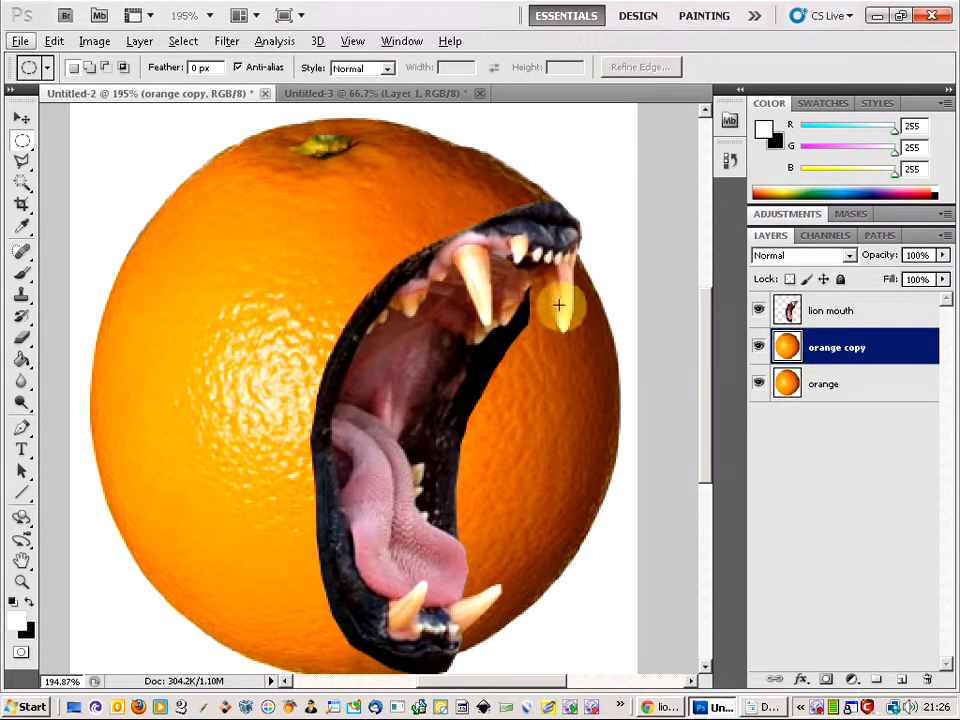
pyautogui.click(759, 311)
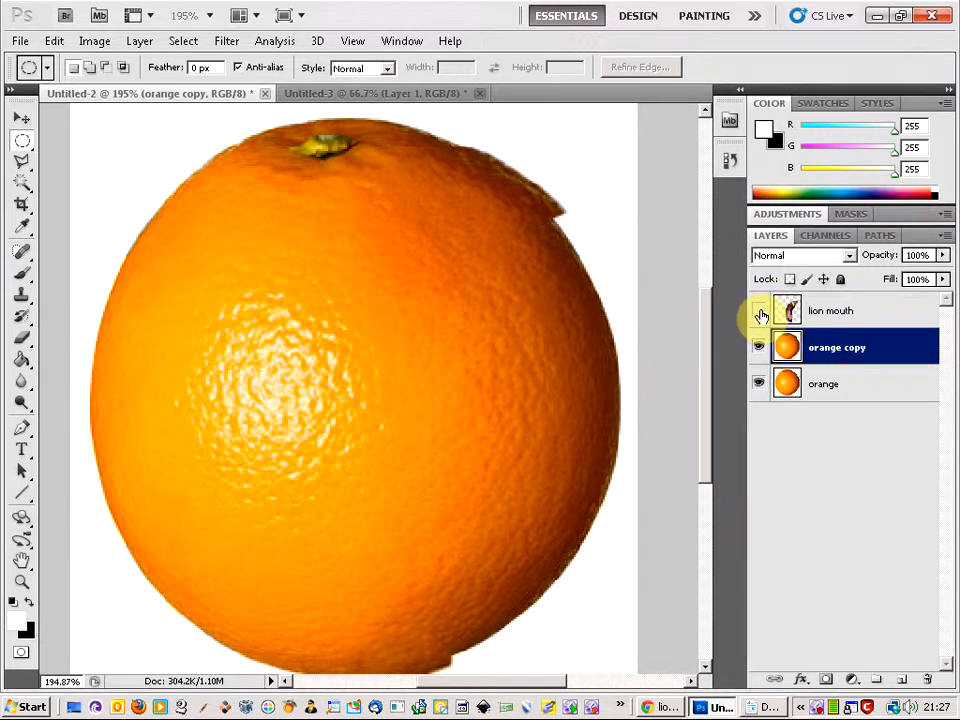
pyautogui.rightClick(848, 341)
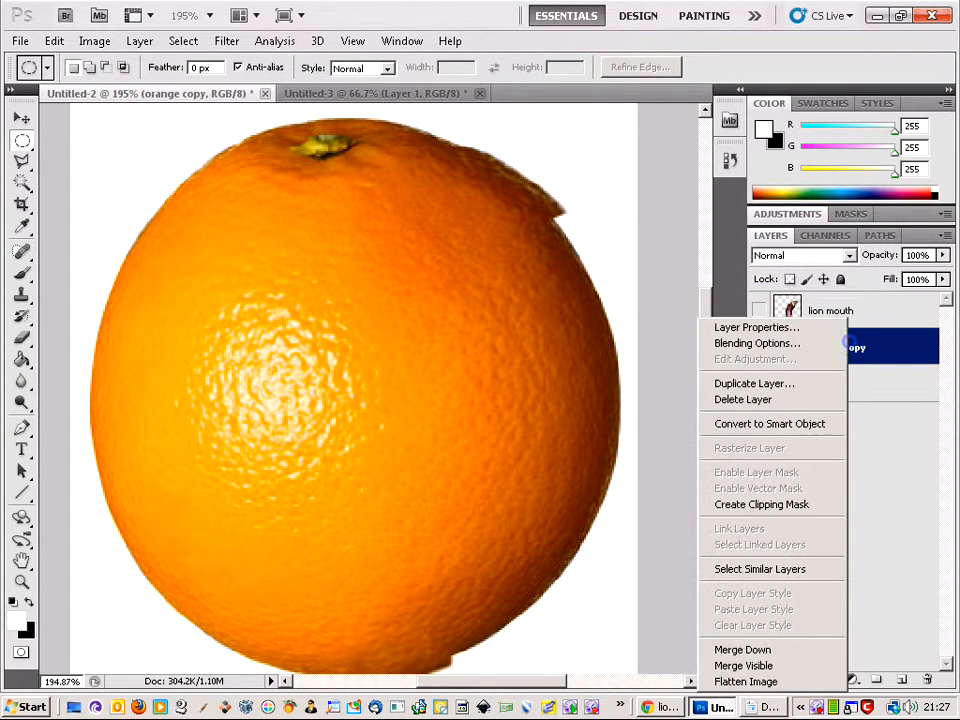
pyautogui.click(831, 666)
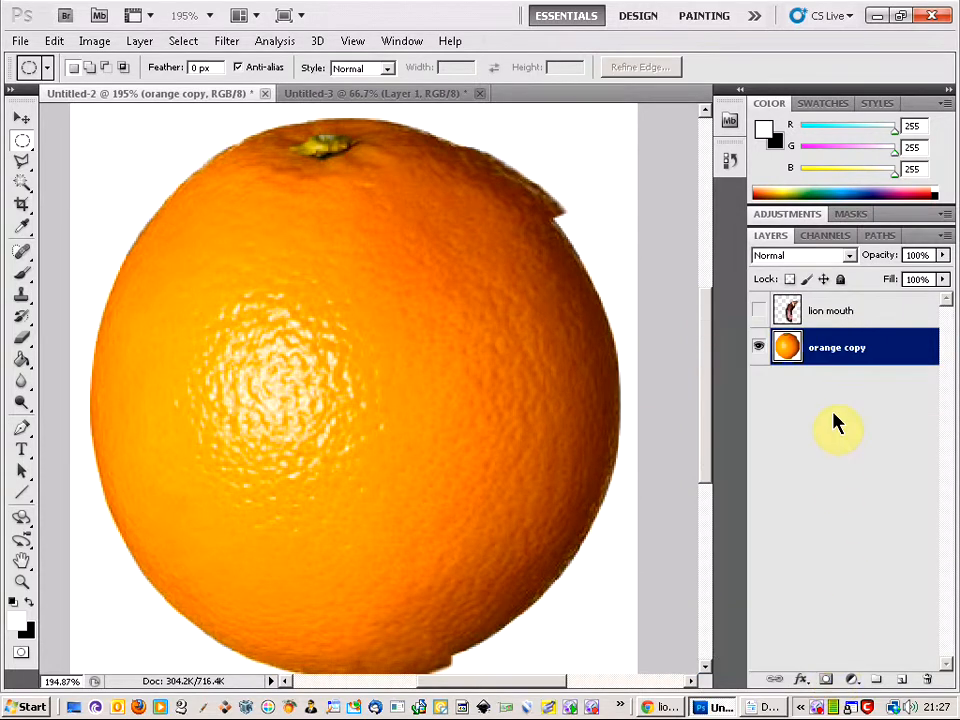
pyautogui.click(759, 312)
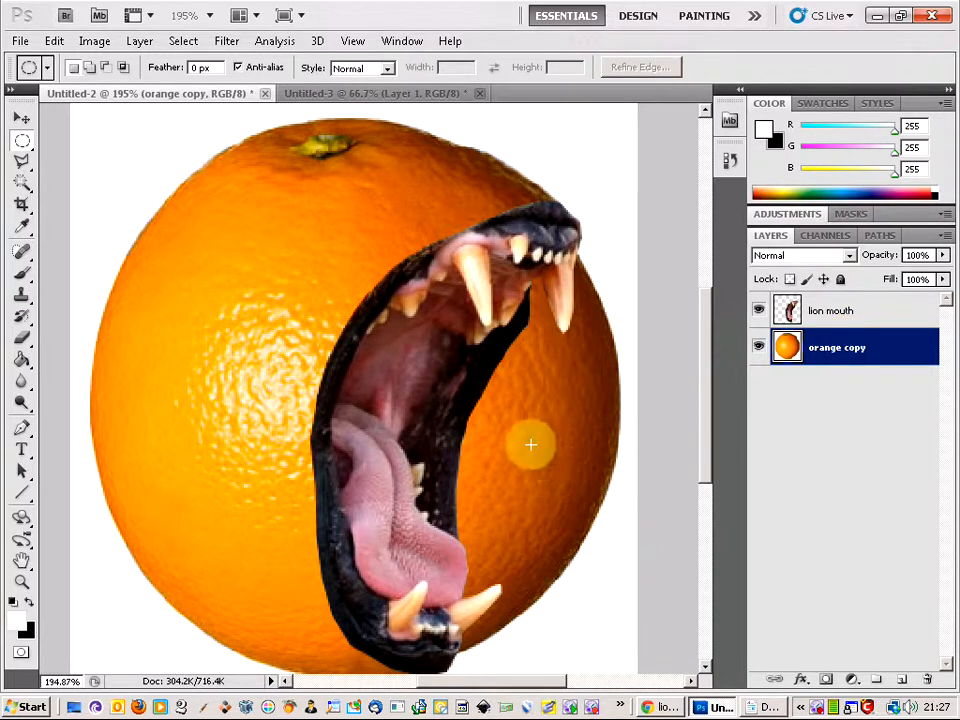
# Trace the black lip edge with the Polygonal Lasso tool from behind the front upper fang down to the tongue.
pyautogui.scroll(3, 561, 323)
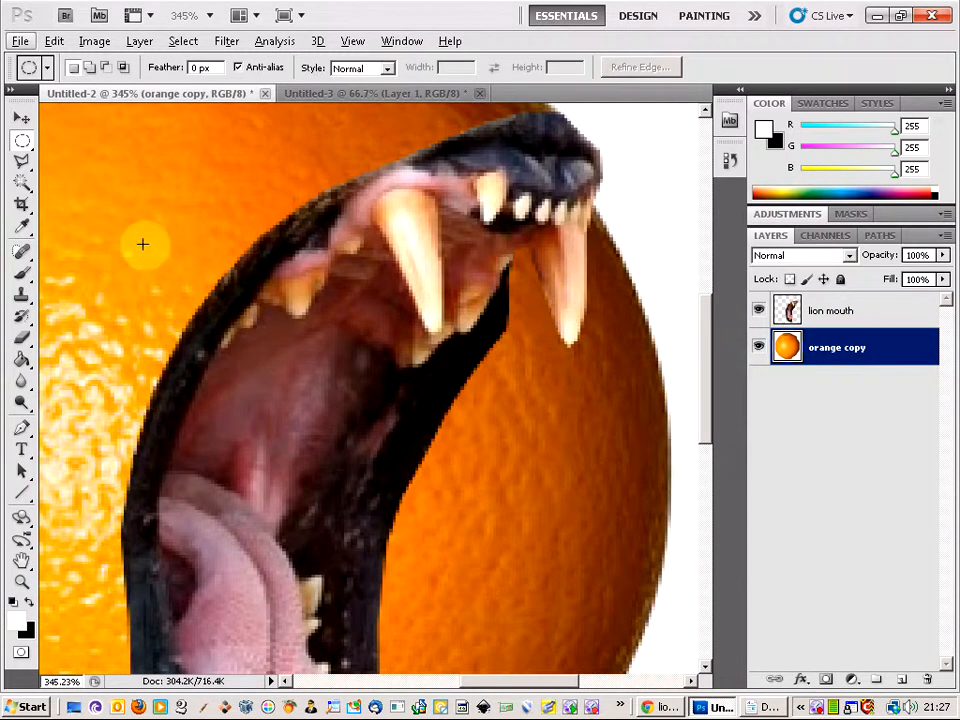
pyautogui.click(21, 162)
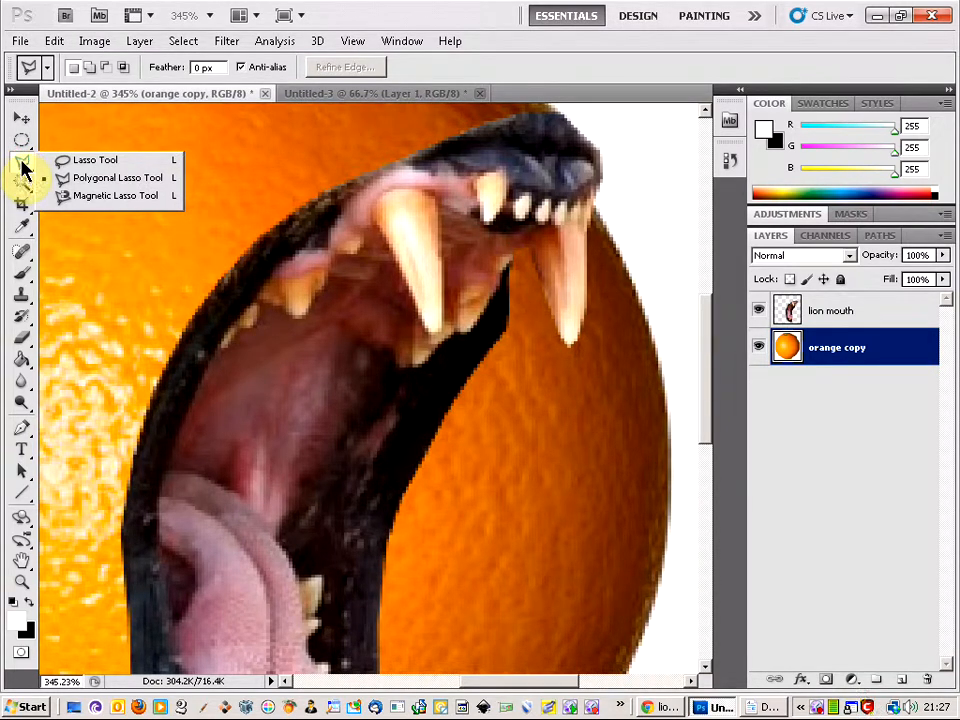
pyautogui.click(150, 181)
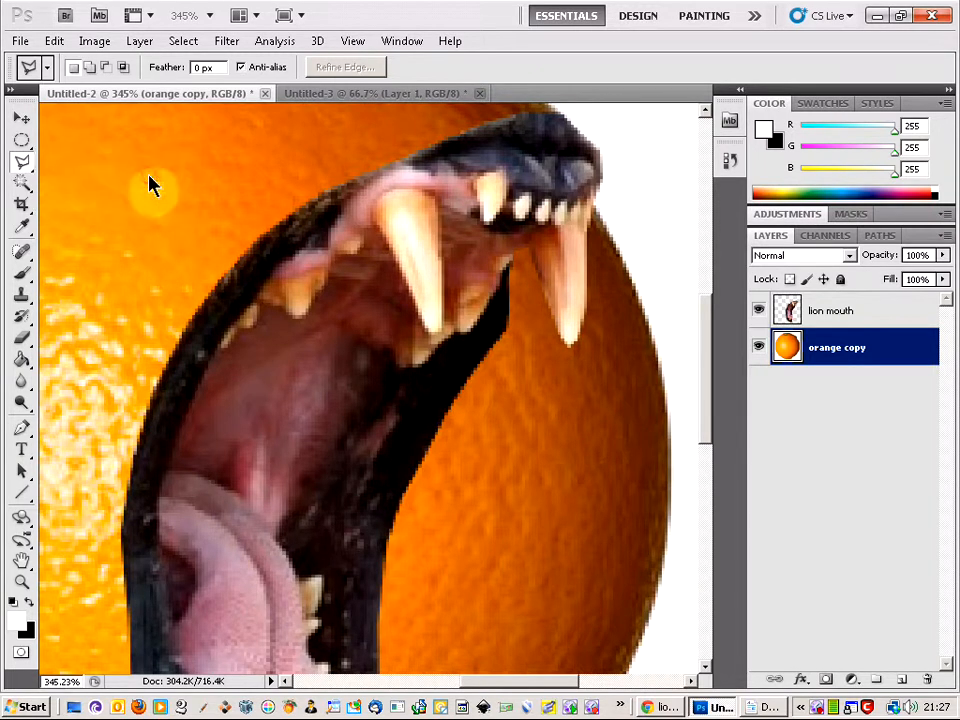
pyautogui.click(524, 246)
pyautogui.click(508, 257)
pyautogui.click(507, 313)
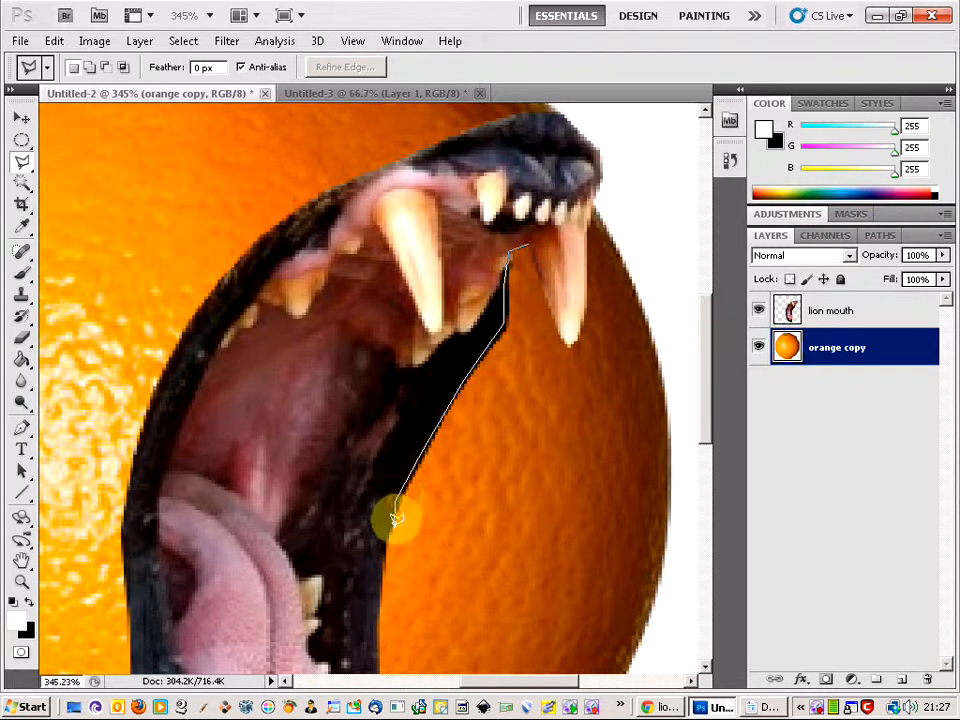
pyautogui.click(380, 566)
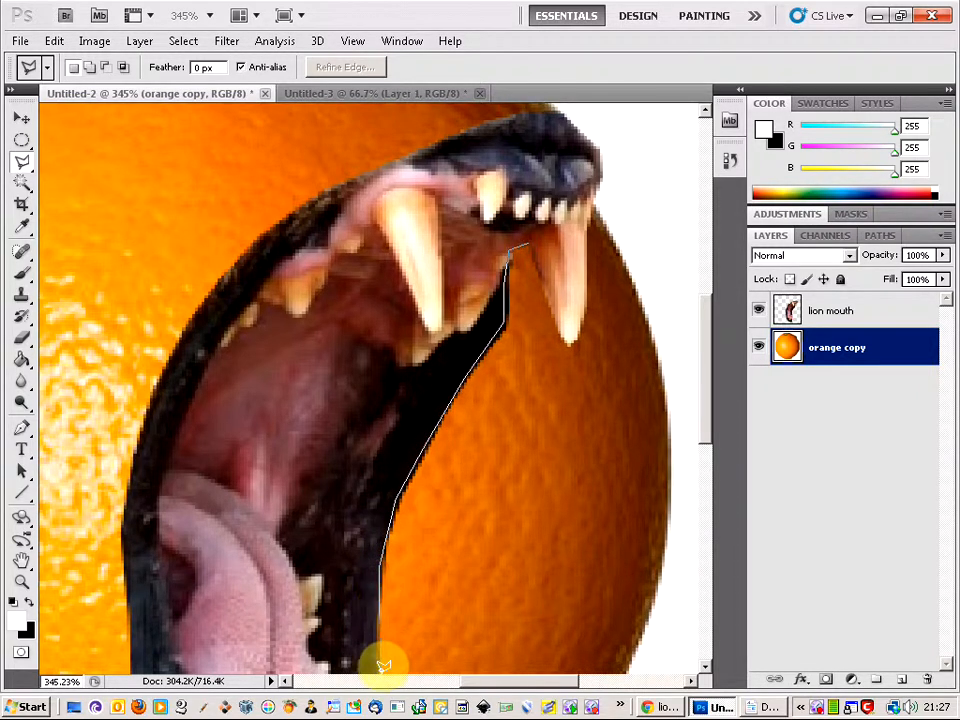
pyautogui.scroll(-3, 384, 666)
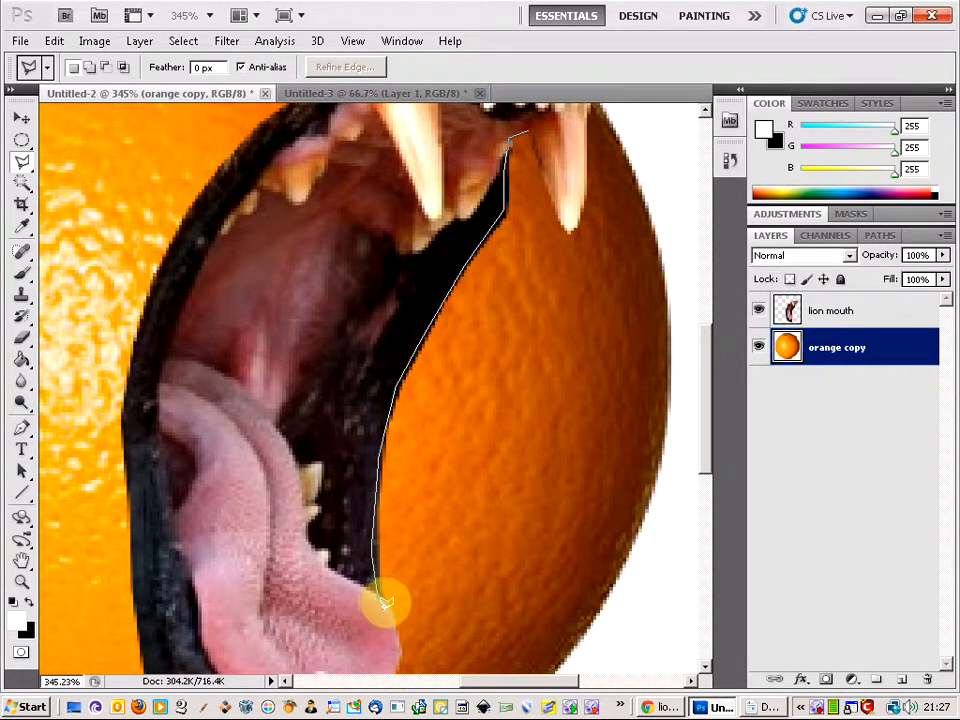
pyautogui.scroll(-2, 405, 635)
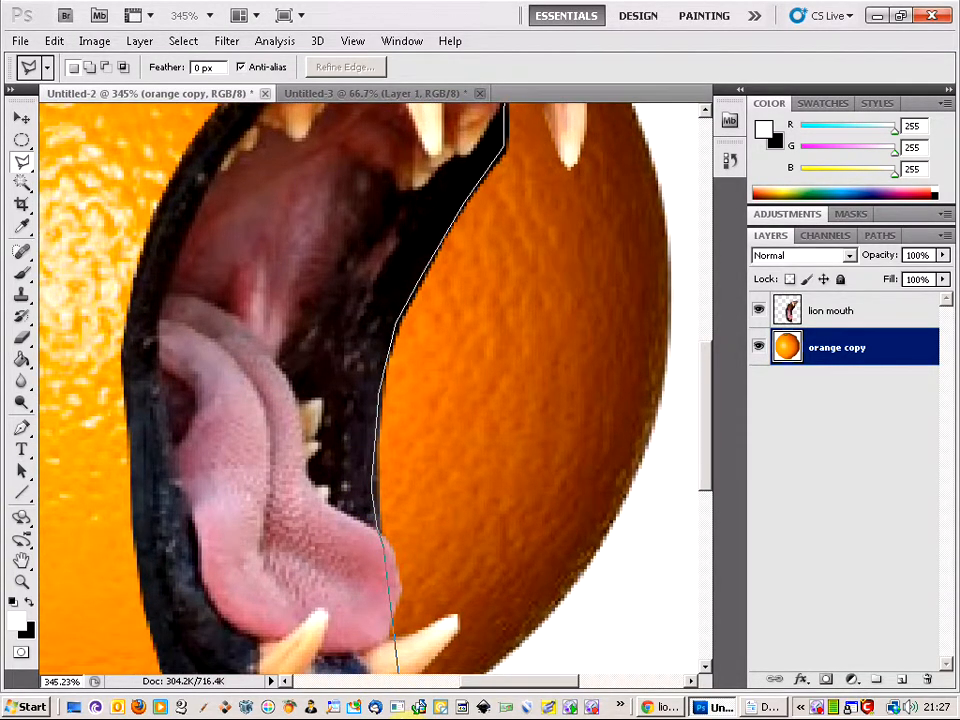
# Continue the lasso outline around the tongue's edge and the lower fang to the bottom of the lower lip.
pyautogui.click(395, 590)
pyautogui.click(391, 646)
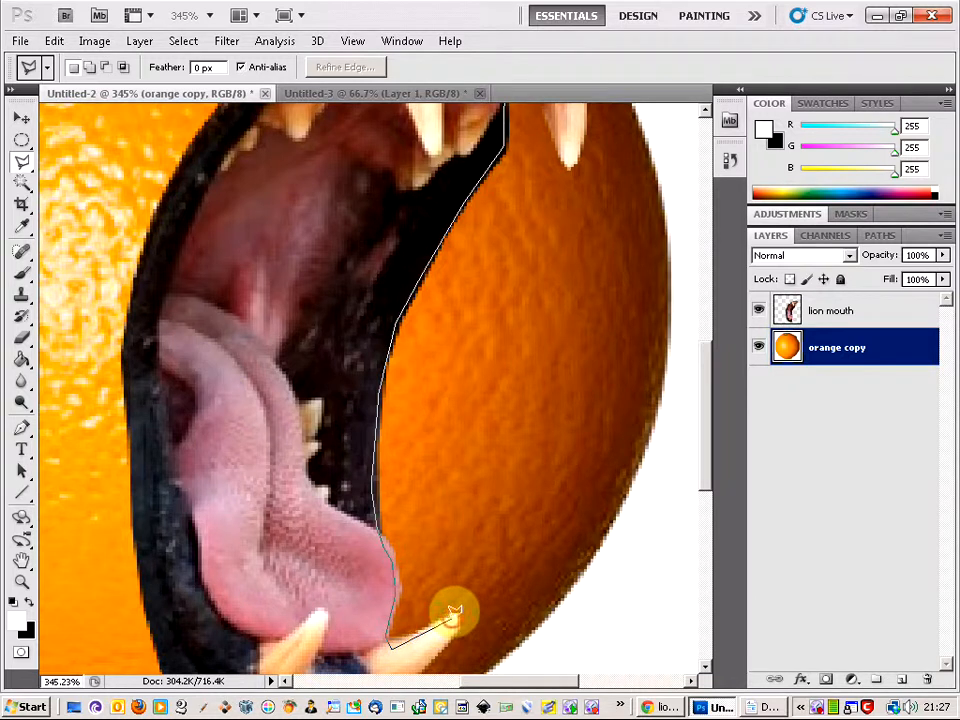
pyautogui.click(444, 641)
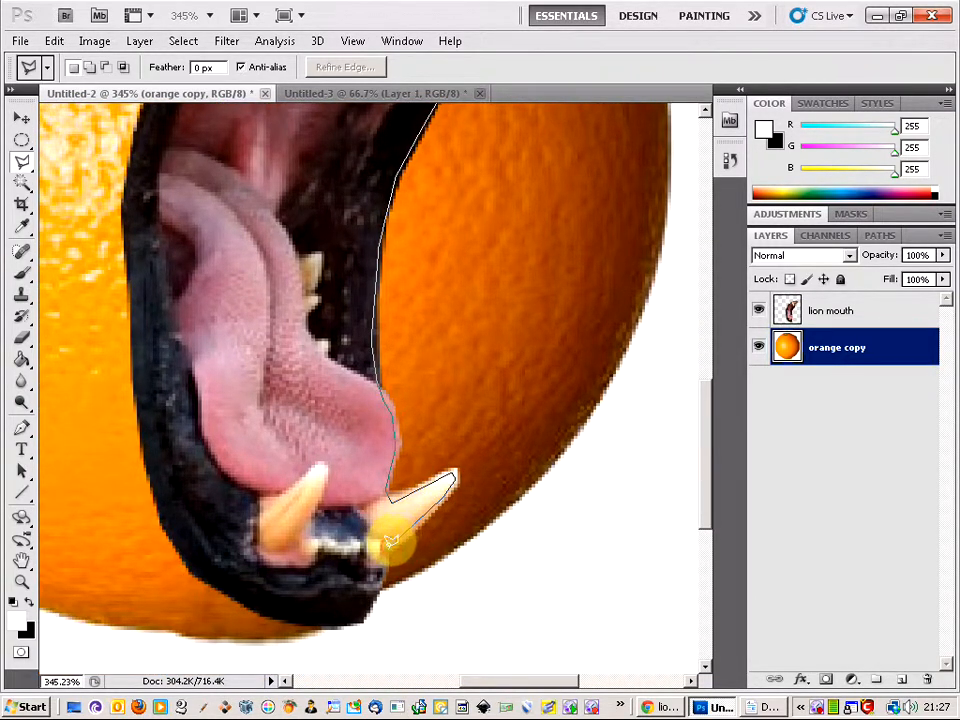
pyautogui.click(372, 597)
# Extend the lasso outline around the outside of the orange and along the front upper fang, closing the selection at its starting point.
pyautogui.click(436, 611)
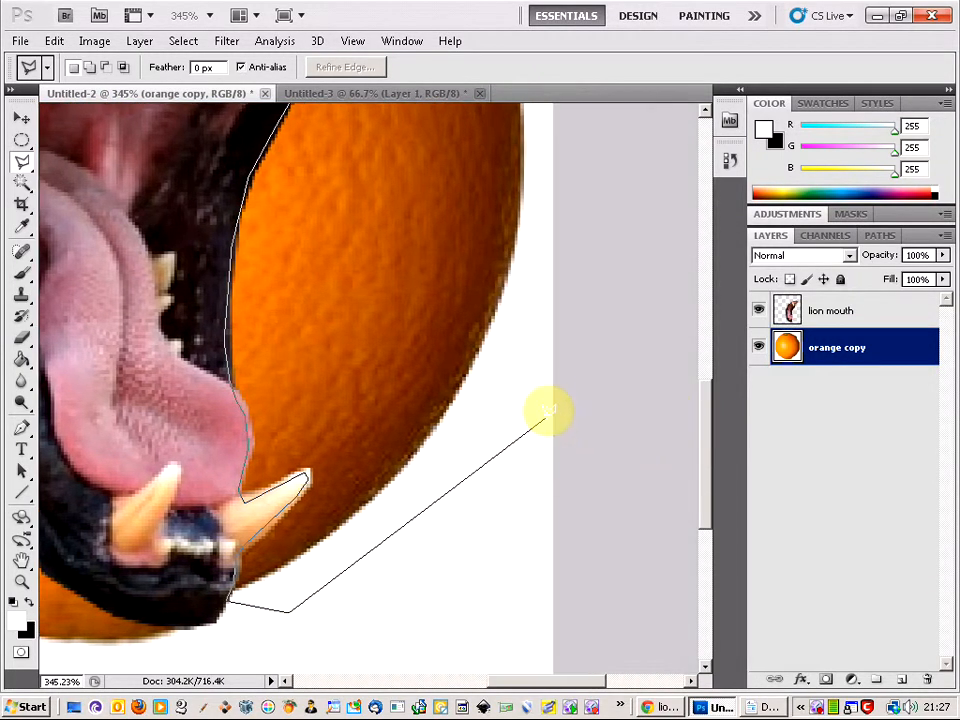
pyautogui.click(541, 405)
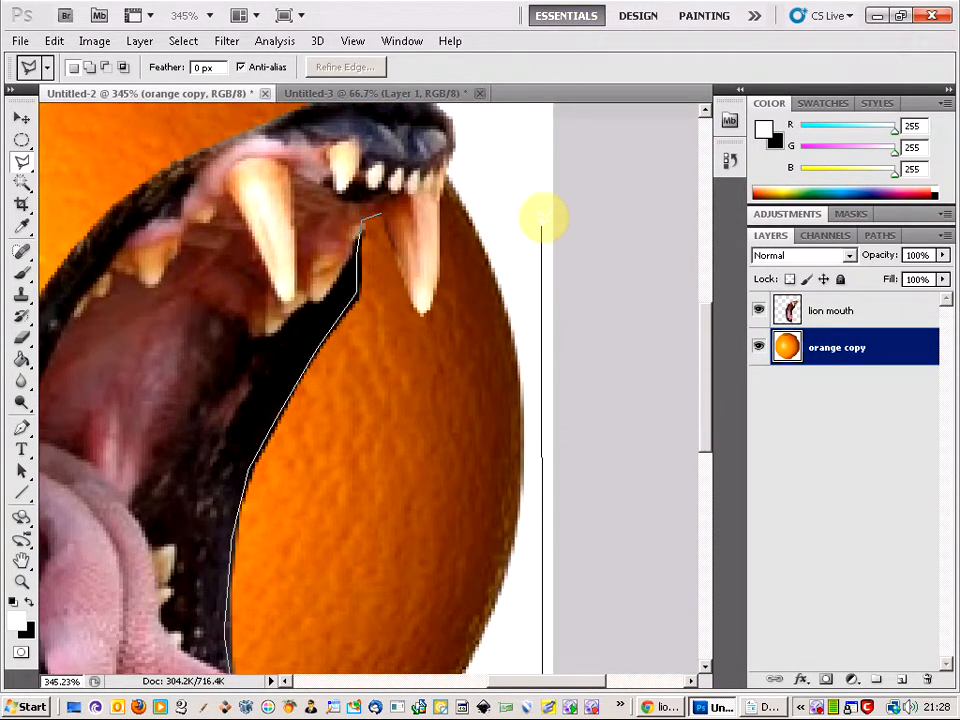
pyautogui.click(540, 222)
pyautogui.click(478, 161)
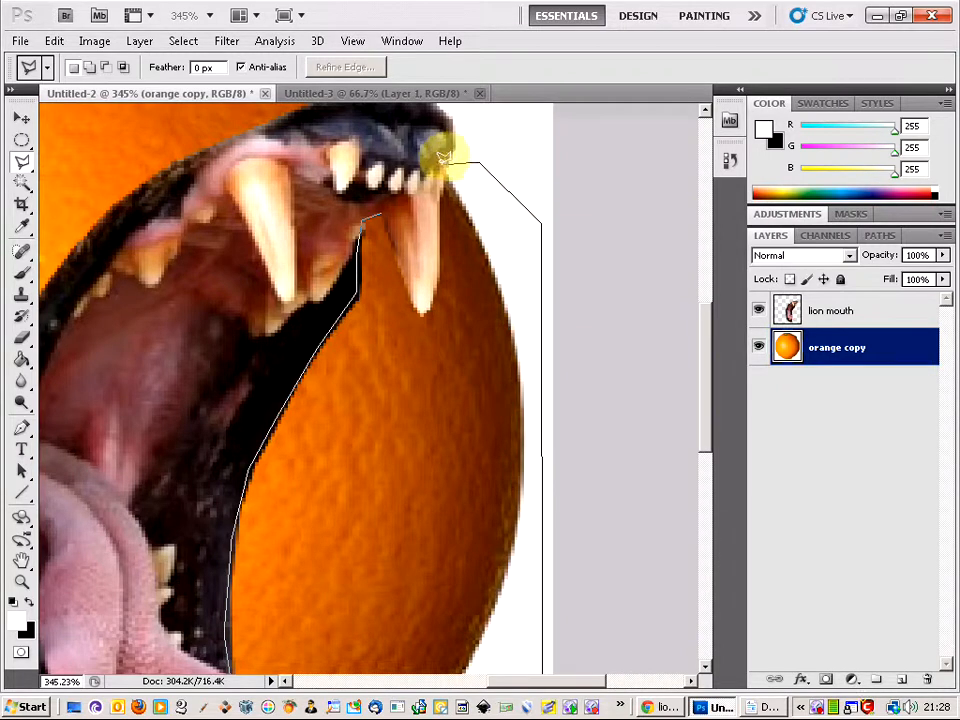
pyautogui.click(441, 162)
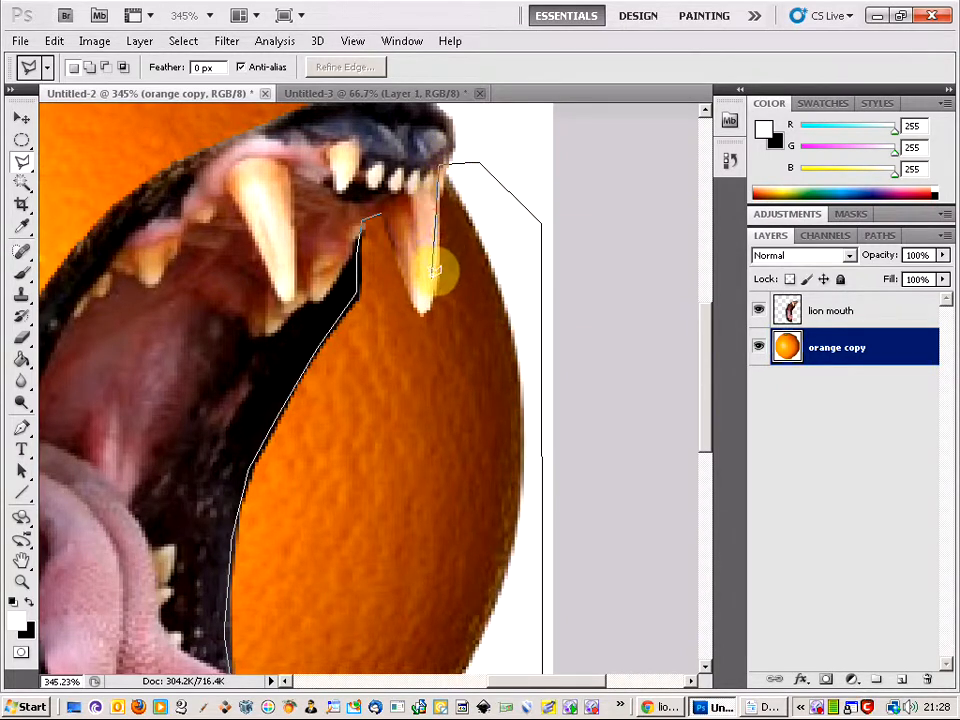
pyautogui.click(423, 305)
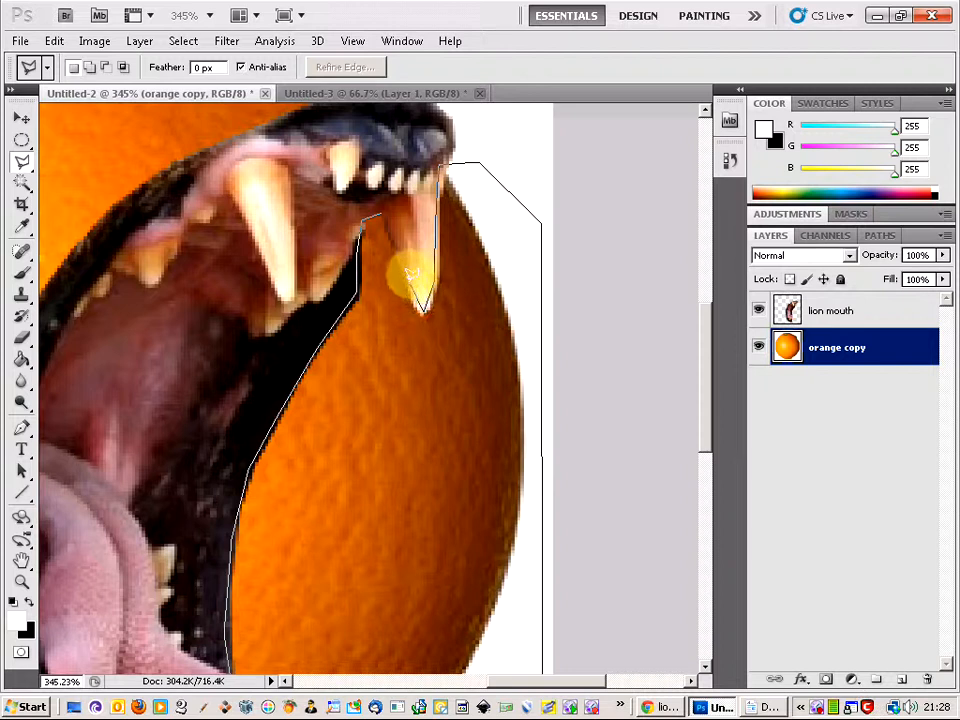
pyautogui.click(386, 209)
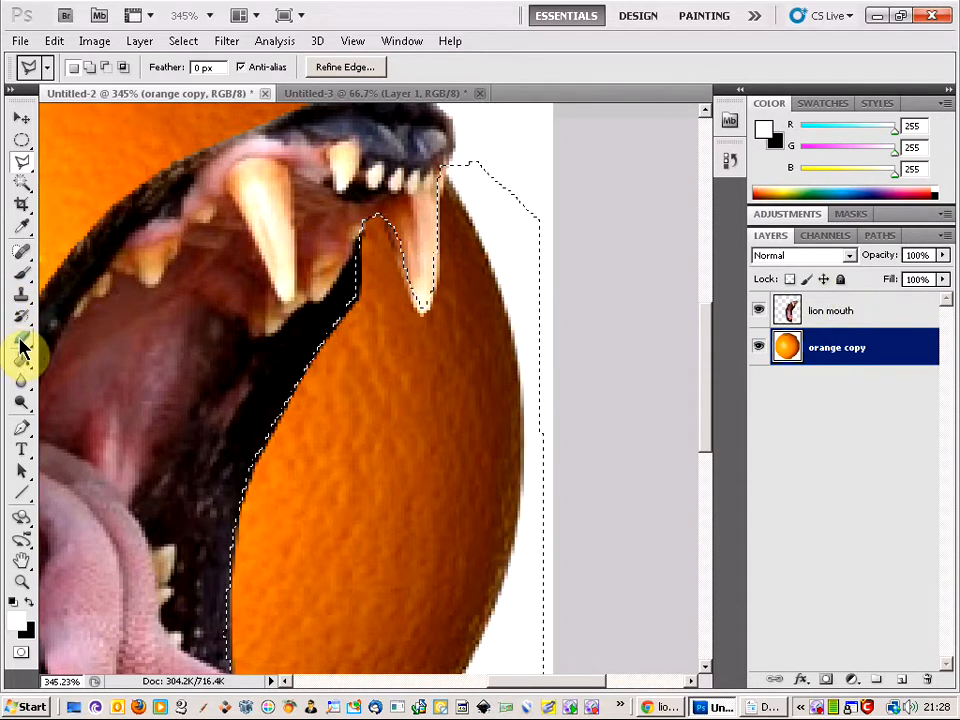
# Erase the selected part of the orange copy layer beside the open mouth with the 158 px Eraser, and deselect.
pyautogui.moveTo(20, 340); pyautogui.dragTo(77, 335)
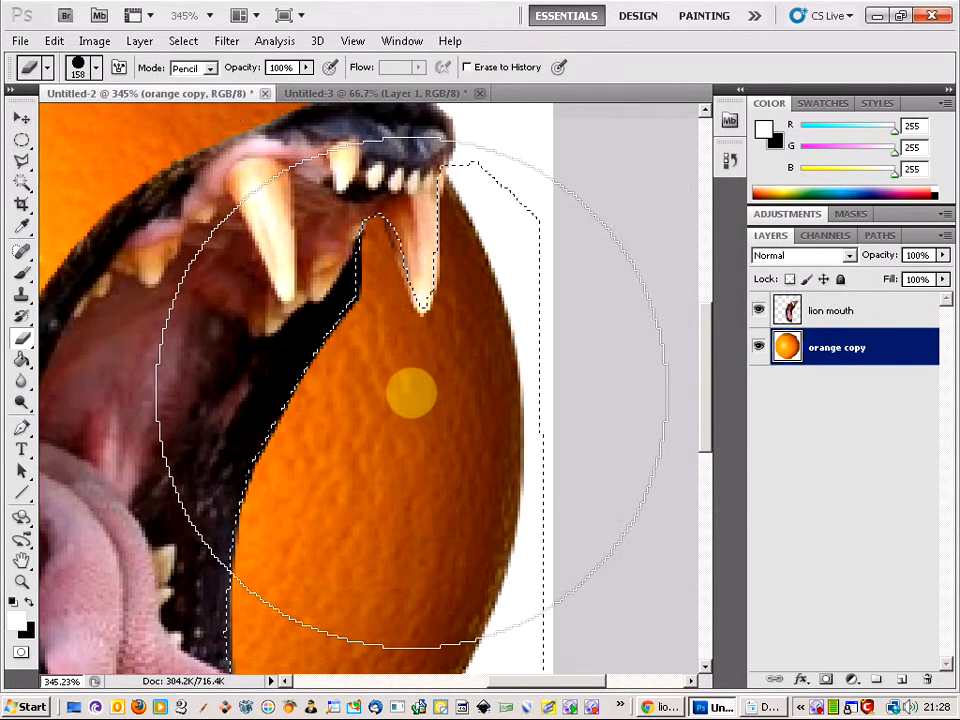
pyautogui.click(96, 67)
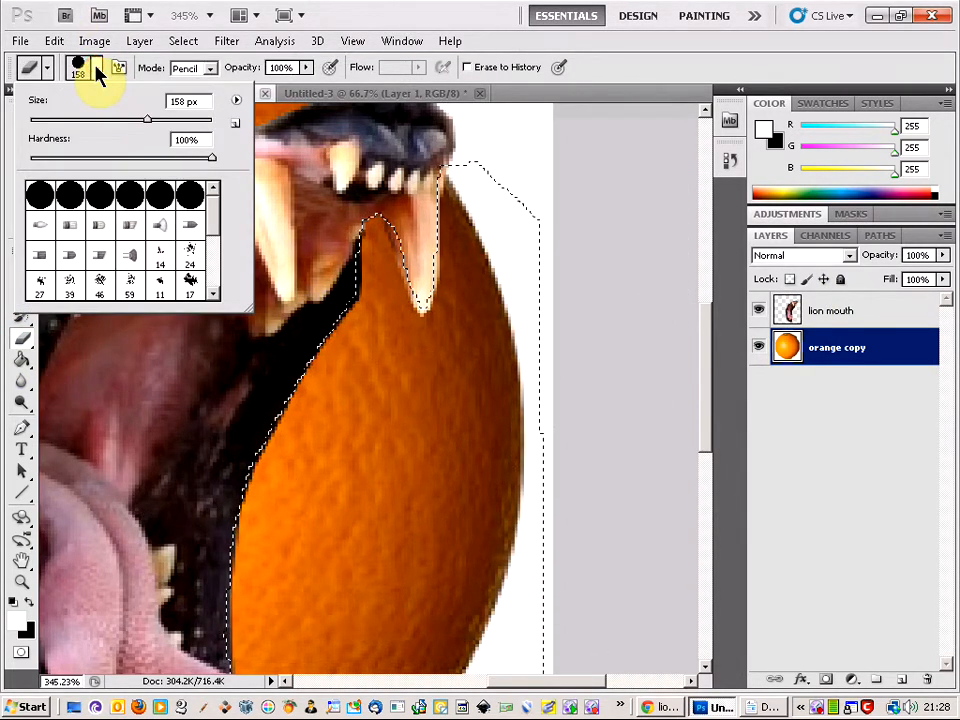
pyautogui.click(97, 70)
pyautogui.moveTo(489, 360)
pyautogui.mouseDown()
pyautogui.moveTo(446, 402)
pyautogui.moveTo(374, 400)
pyautogui.moveTo(384, 405)
pyautogui.moveTo(341, 386)
pyautogui.moveTo(327, 414)
pyautogui.moveTo(367, 302)
pyautogui.mouseUp()
pyautogui.scroll(-5, 373, 402)
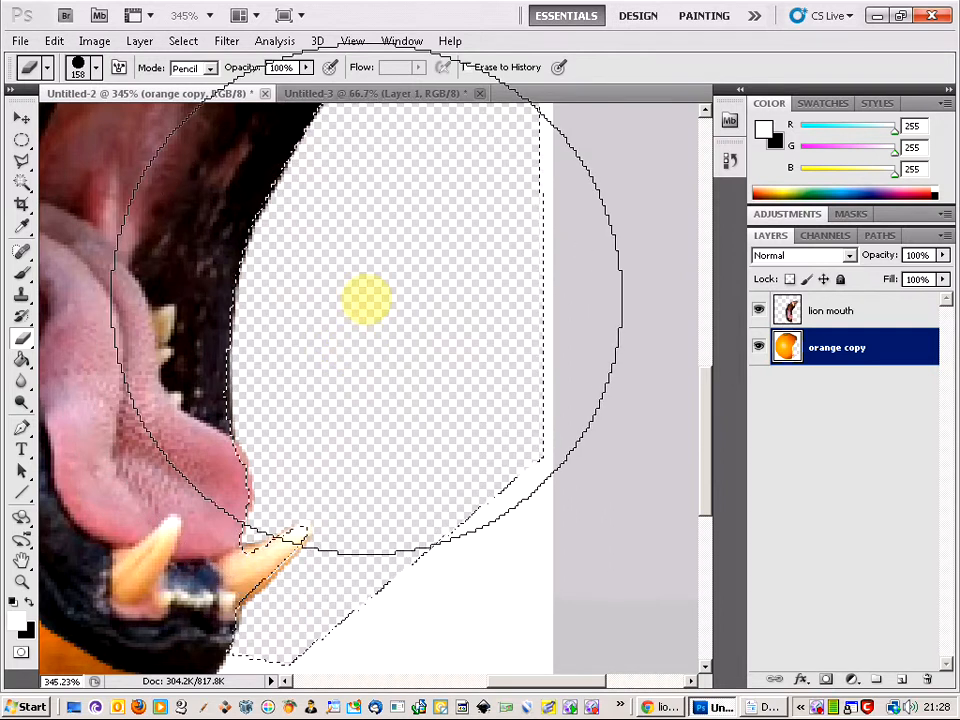
pyautogui.scroll(8, 385, 296)
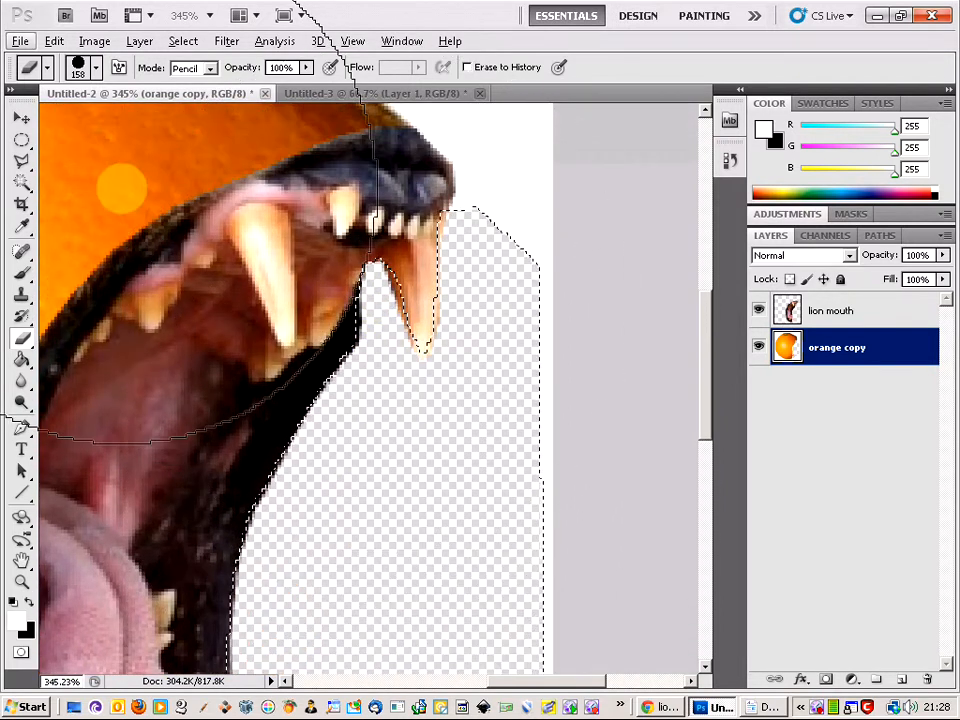
pyautogui.click(22, 142)
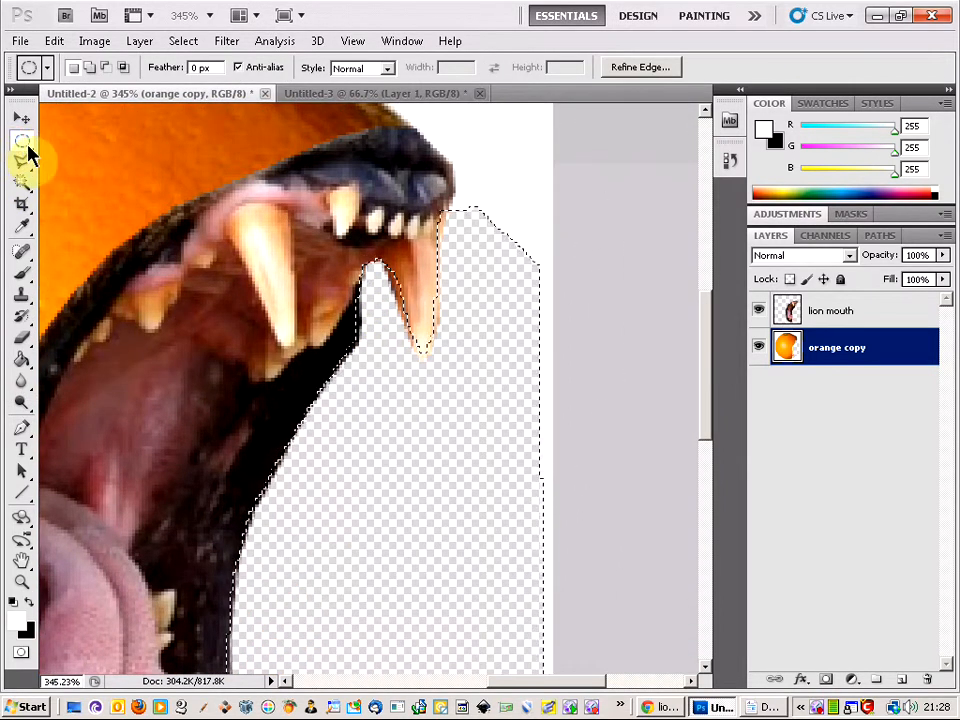
pyautogui.rightClick(350, 418)
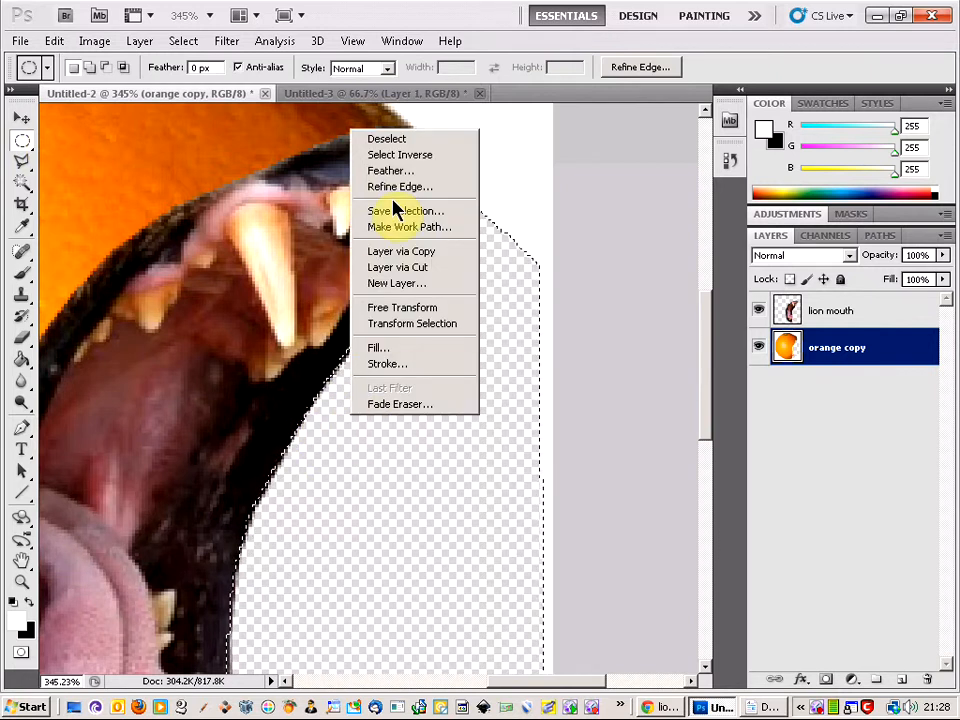
pyautogui.click(395, 140)
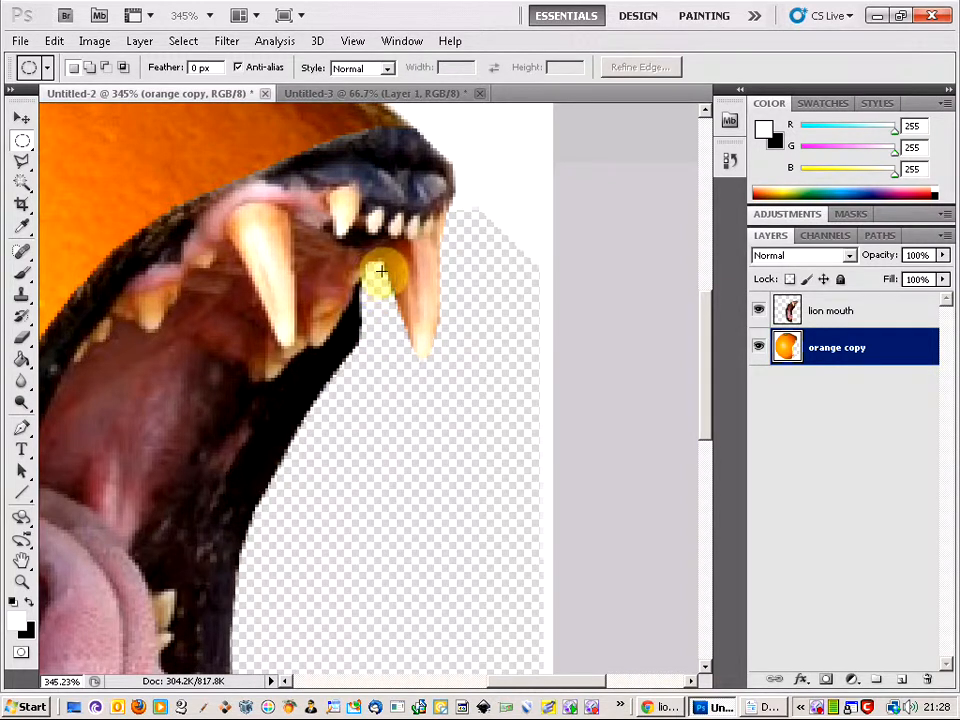
# Go to the Untitled-3 lion image and undo the removal of the rectangular mouth area.
pyautogui.hotkey('alt', 'Tab')
pyautogui.hotkey('alt', 'Tab')
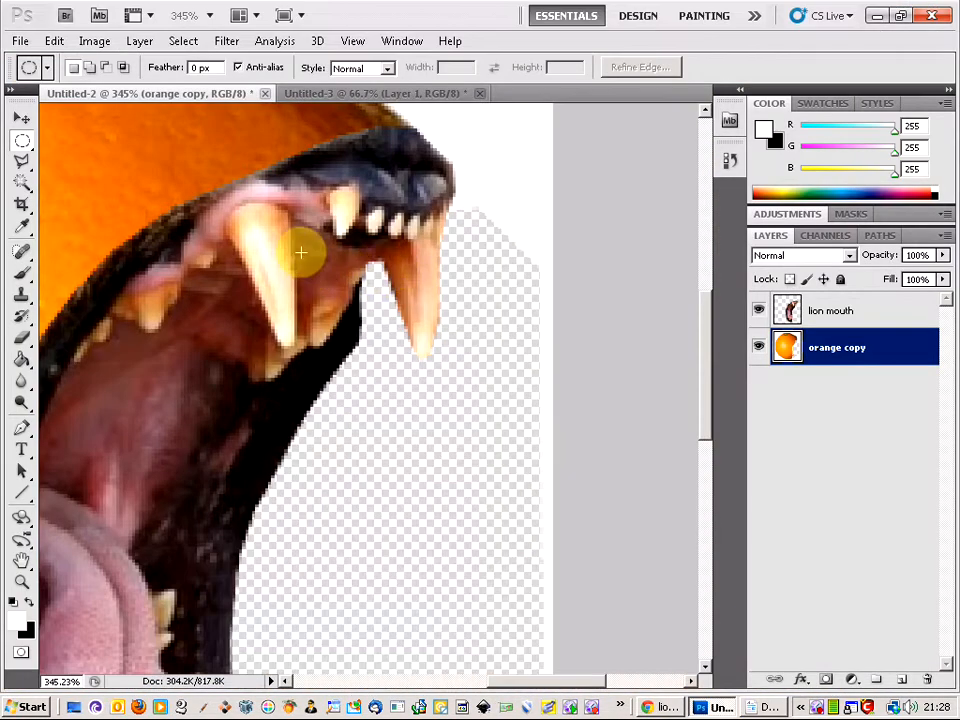
pyautogui.click(360, 94)
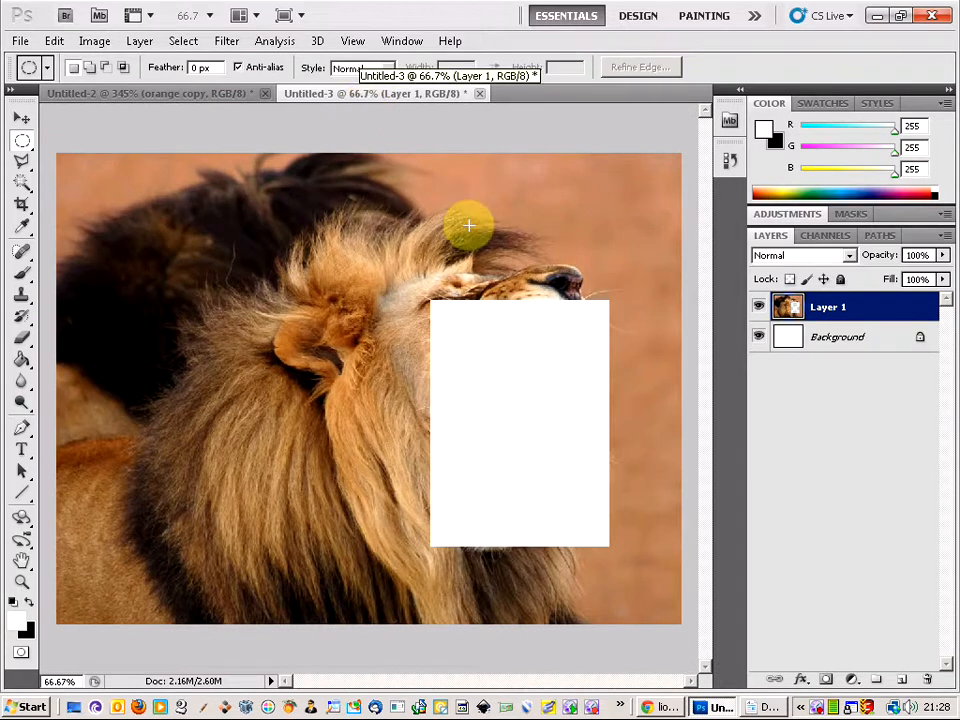
pyautogui.hotkey('ctrl', 'z')
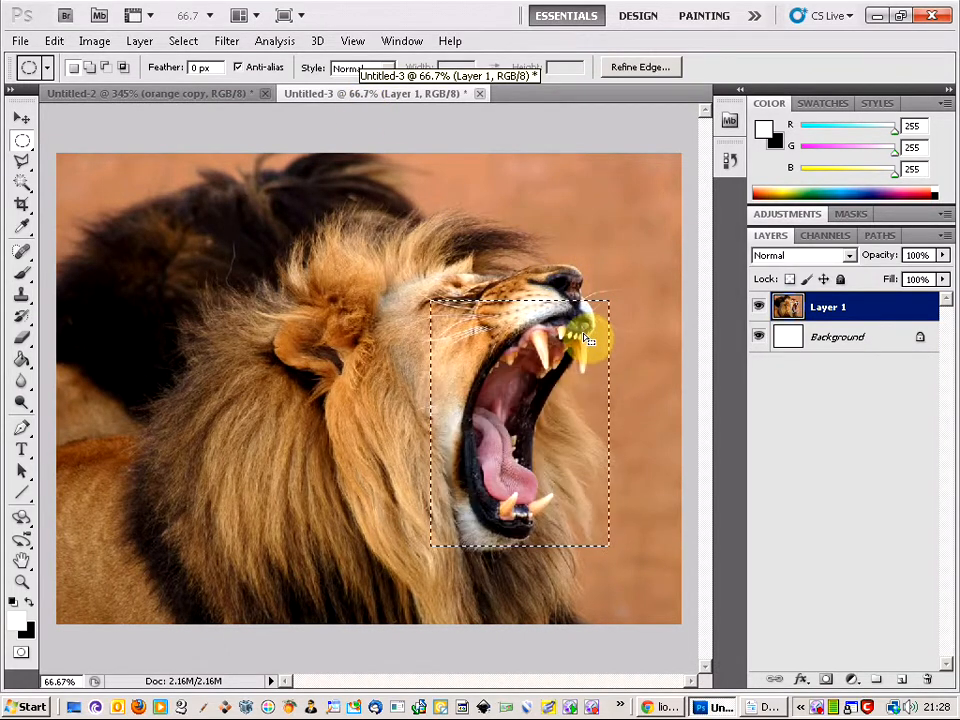
pyautogui.scroll(5, 577, 367)
pyautogui.scroll(13, 577, 367)
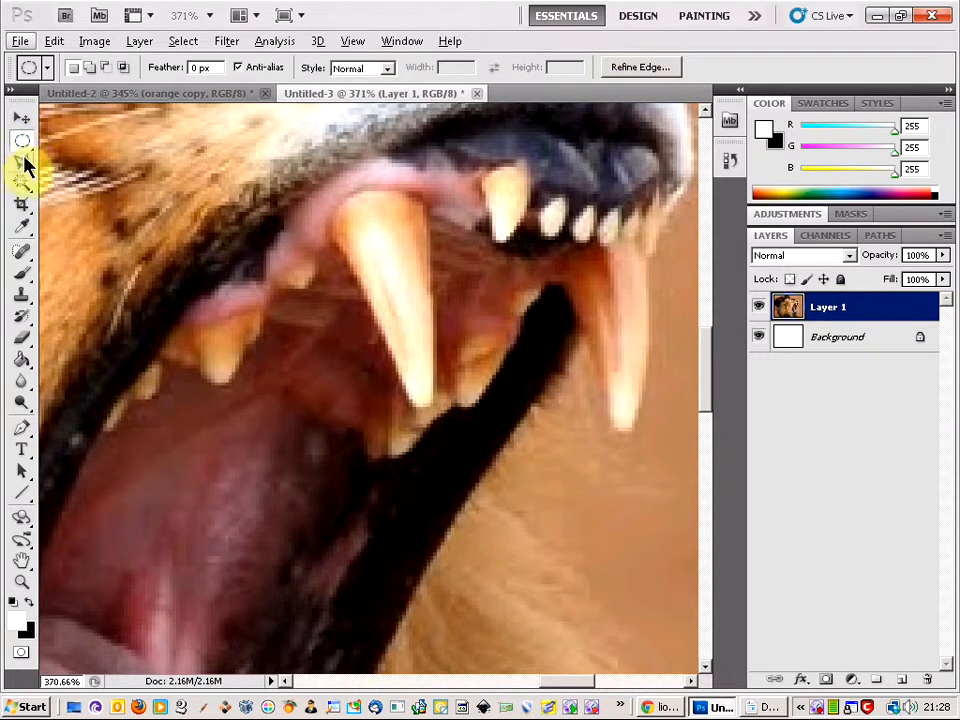
pyautogui.click(234, 93)
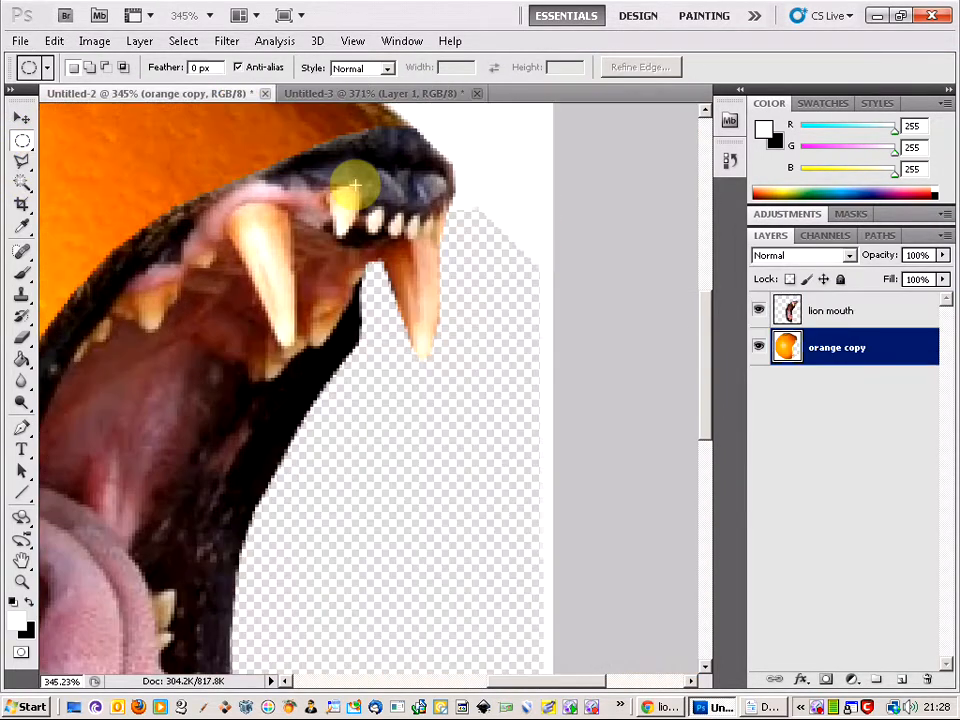
pyautogui.click(328, 93)
# Select the upper tip of the black lip behind the front fang in Untitled-3 with the Polygonal Lasso tool.
pyautogui.moveTo(21, 160)
pyautogui.mouseDown()
pyautogui.moveTo(84, 168)
pyautogui.moveTo(80, 178)
pyautogui.mouseUp()
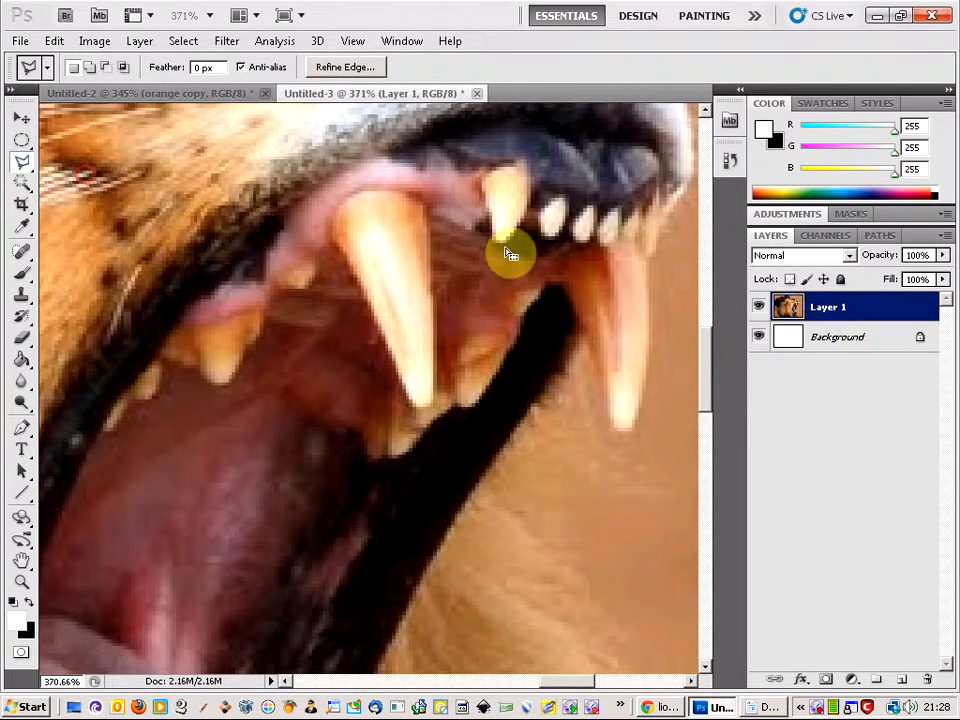
pyautogui.click(554, 305)
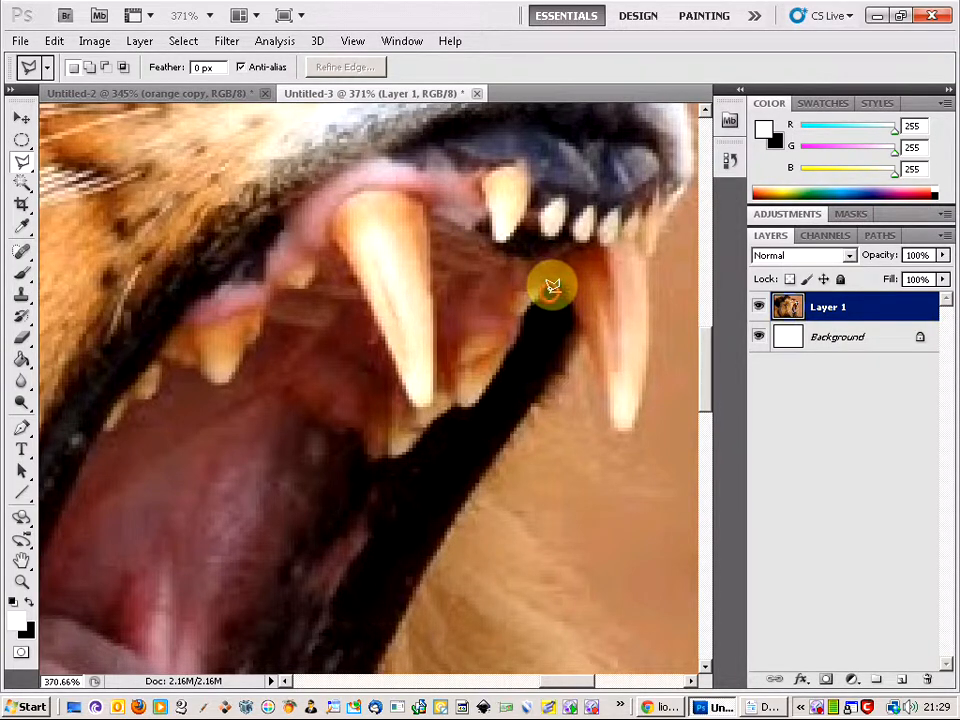
pyautogui.click(533, 325)
pyautogui.click(541, 381)
pyautogui.click(569, 345)
pyautogui.click(558, 289)
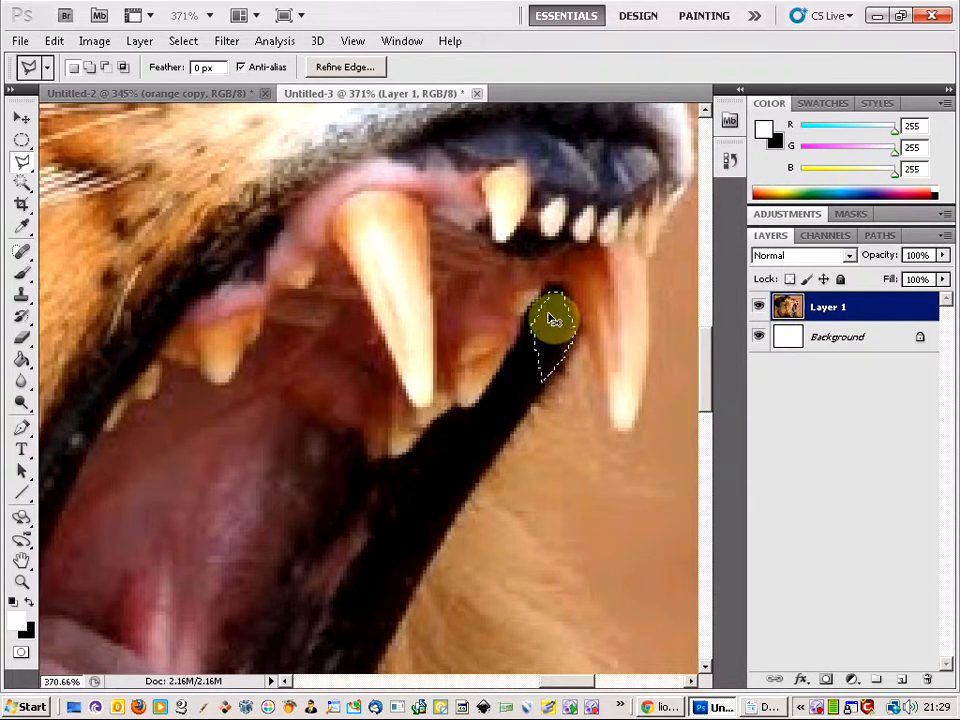
# Paste the copied black lip tip into Untitled-2 and move it into the gap between the lip and the front upper fang.
pyautogui.click(212, 93)
pyautogui.hotkey('ctrl', 'v')
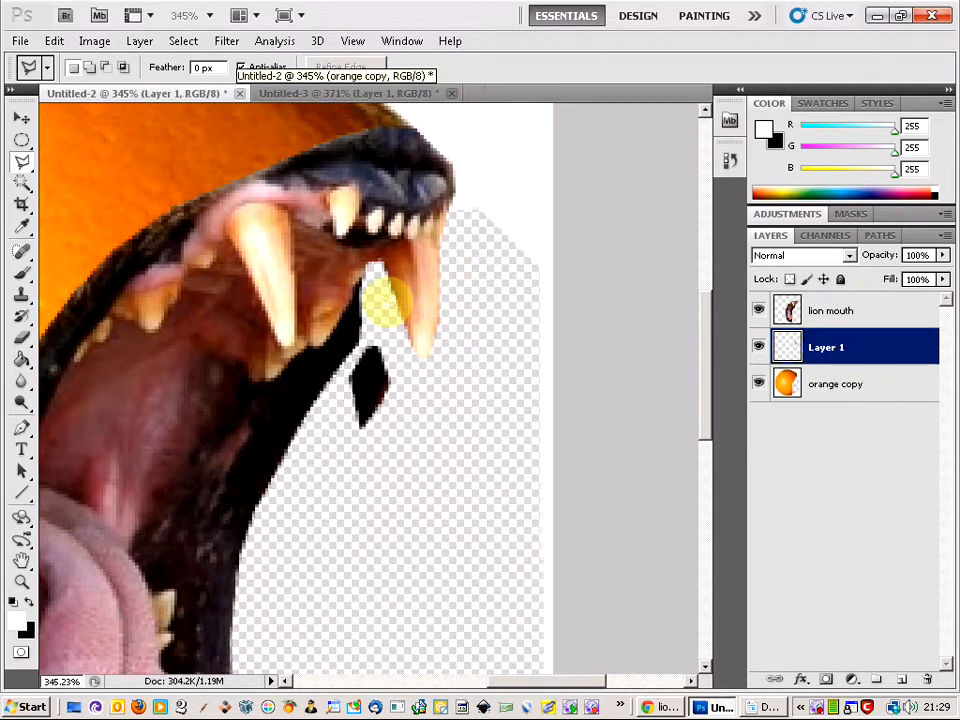
pyautogui.click(20, 118)
pyautogui.moveTo(392, 418); pyautogui.dragTo(370, 303)
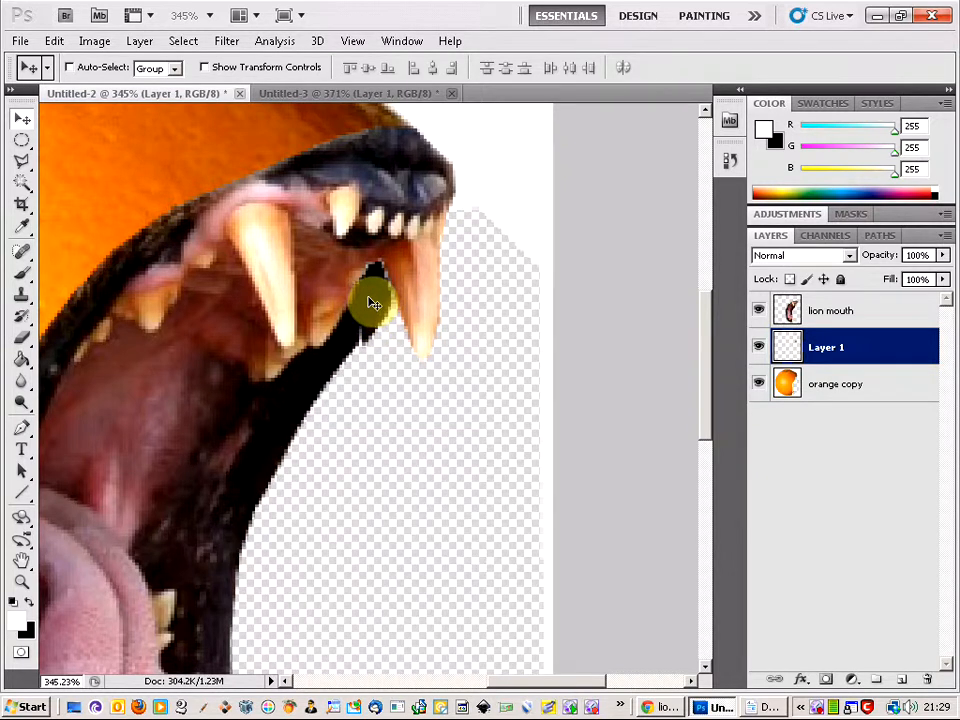
pyautogui.press('Up')
pyautogui.moveTo(378, 300); pyautogui.dragTo(382, 318)
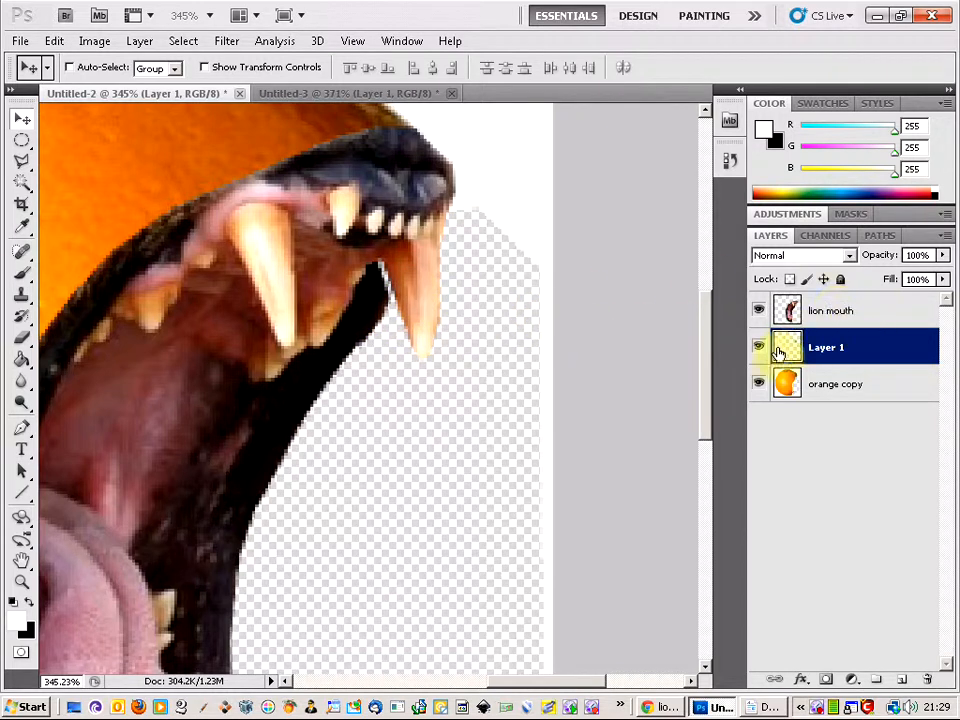
# Hide the orange copy layer and merge the visible lion mouth and lip patch layers into one.
pyautogui.click(760, 385)
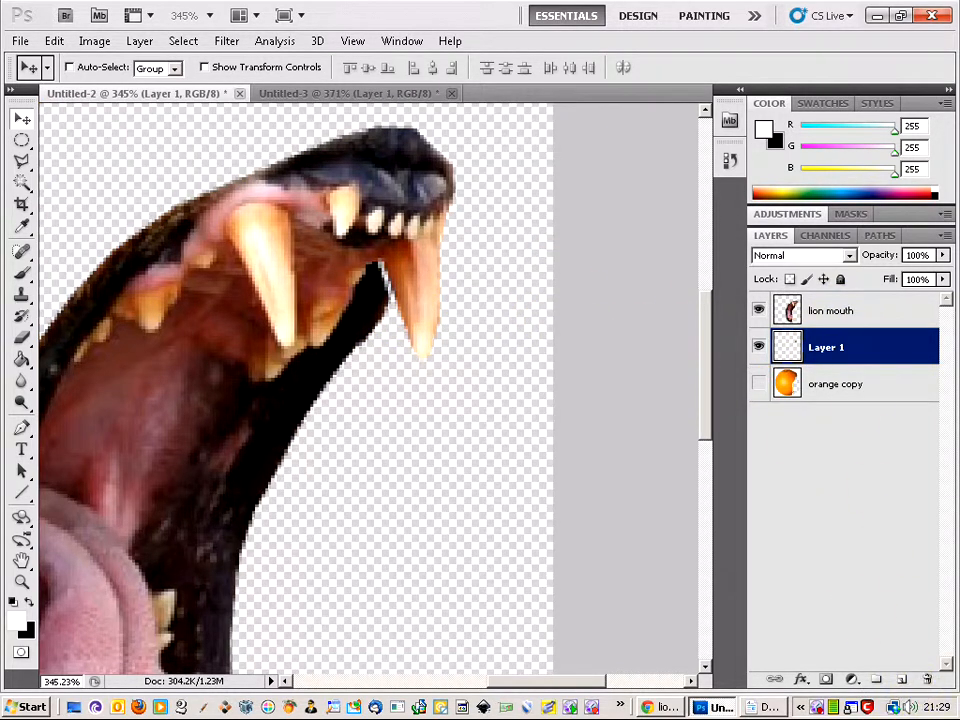
pyautogui.rightClick(858, 358)
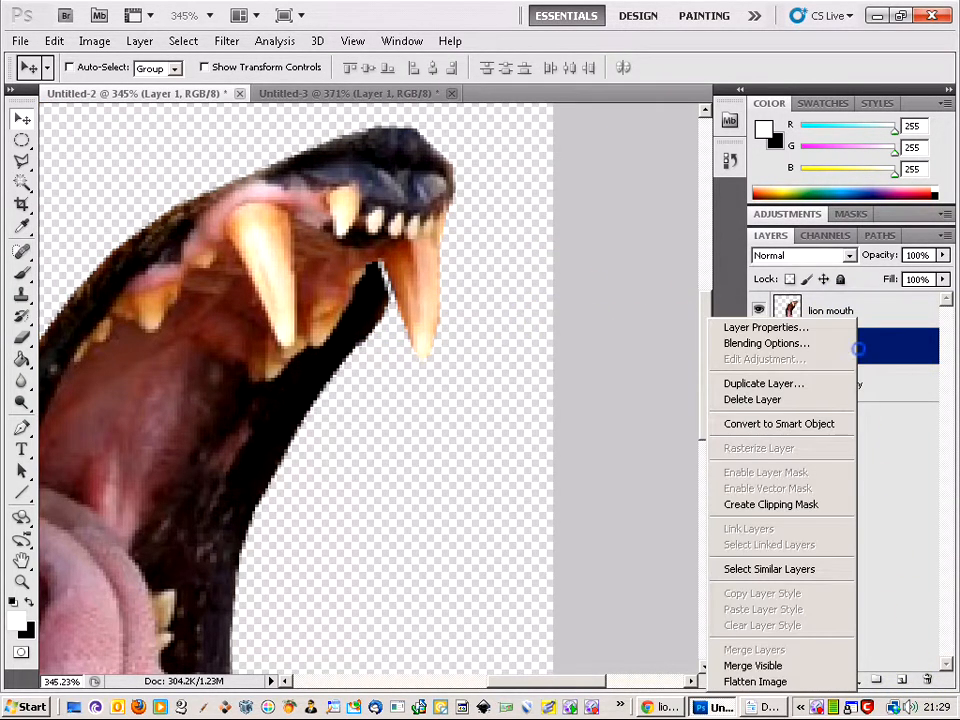
pyautogui.click(818, 666)
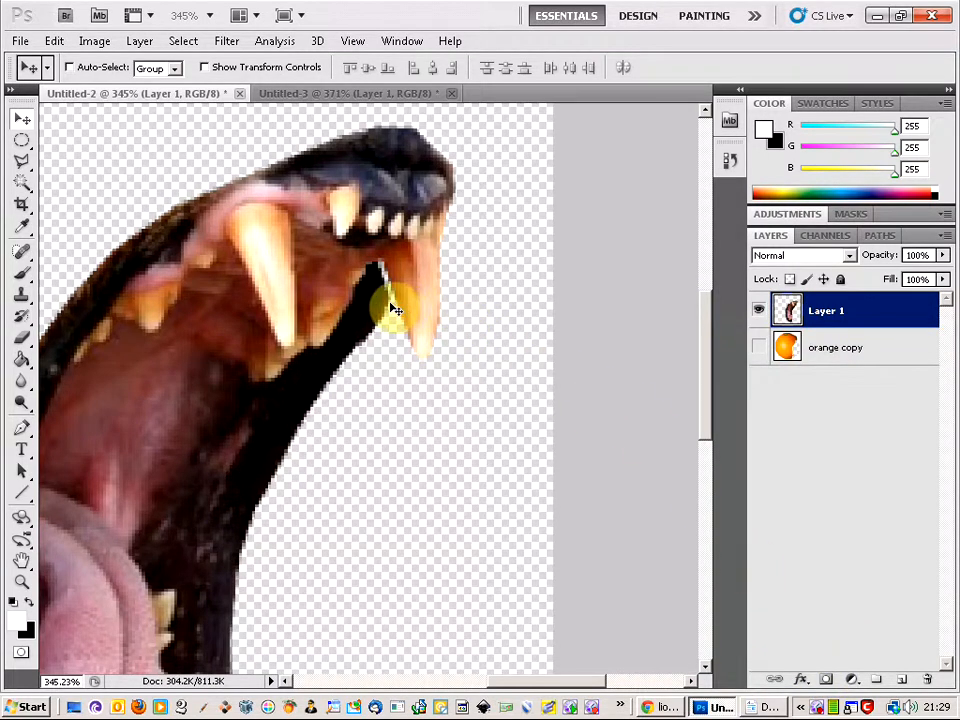
# Paste the black lip tip again into the remaining gap beside the front fang, and trim its protruding lower edge with a 17 px Eraser.
pyautogui.hotkey('ctrl', 'v')
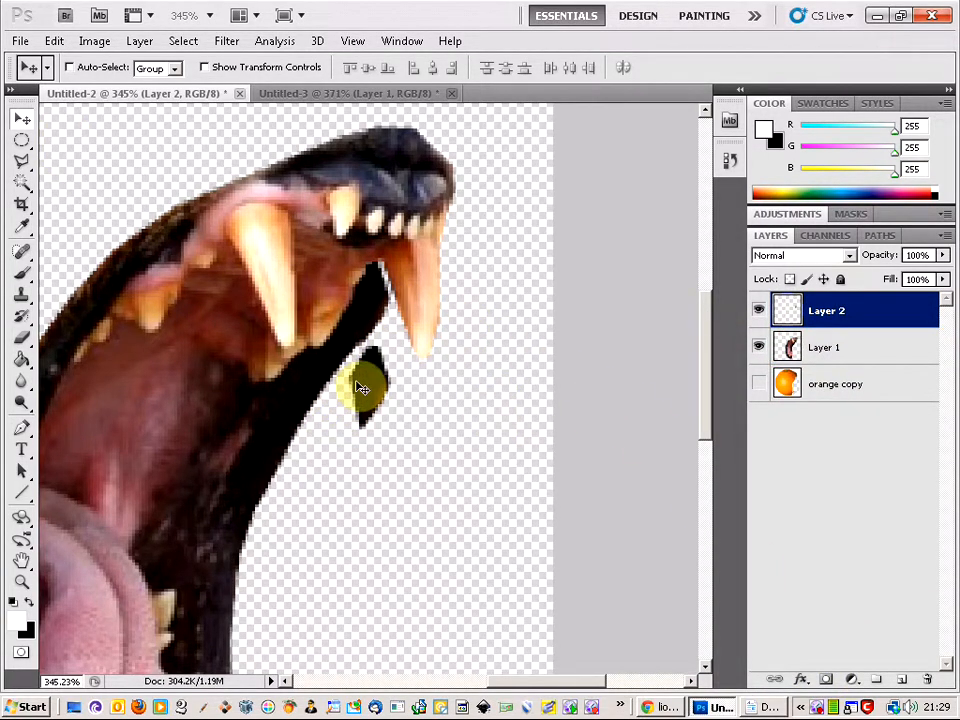
pyautogui.moveTo(364, 384); pyautogui.dragTo(370, 301)
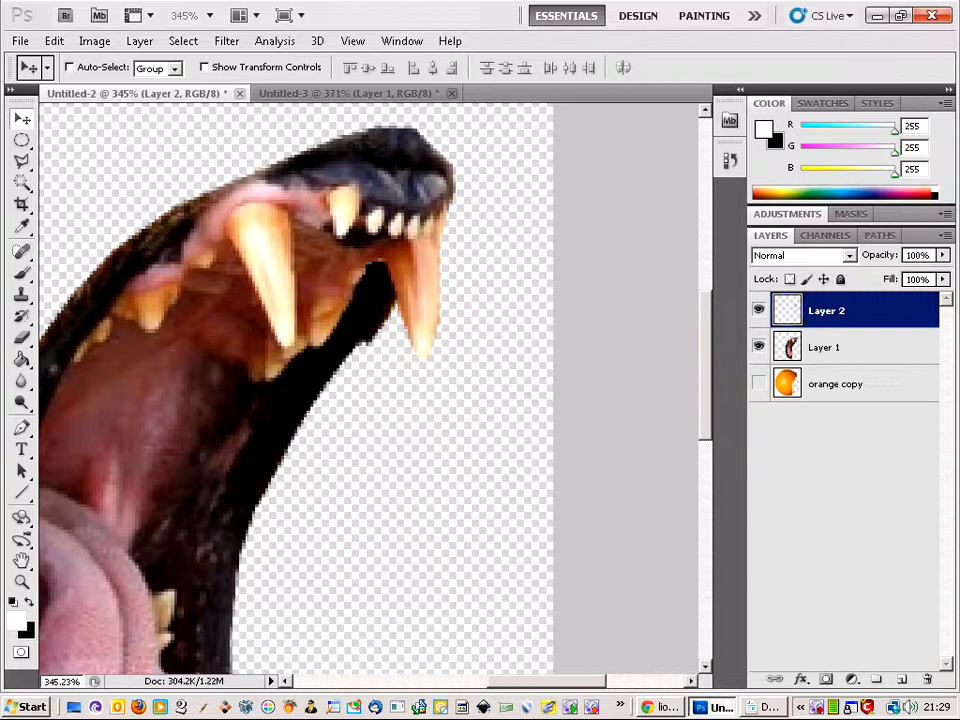
pyautogui.click(23, 343)
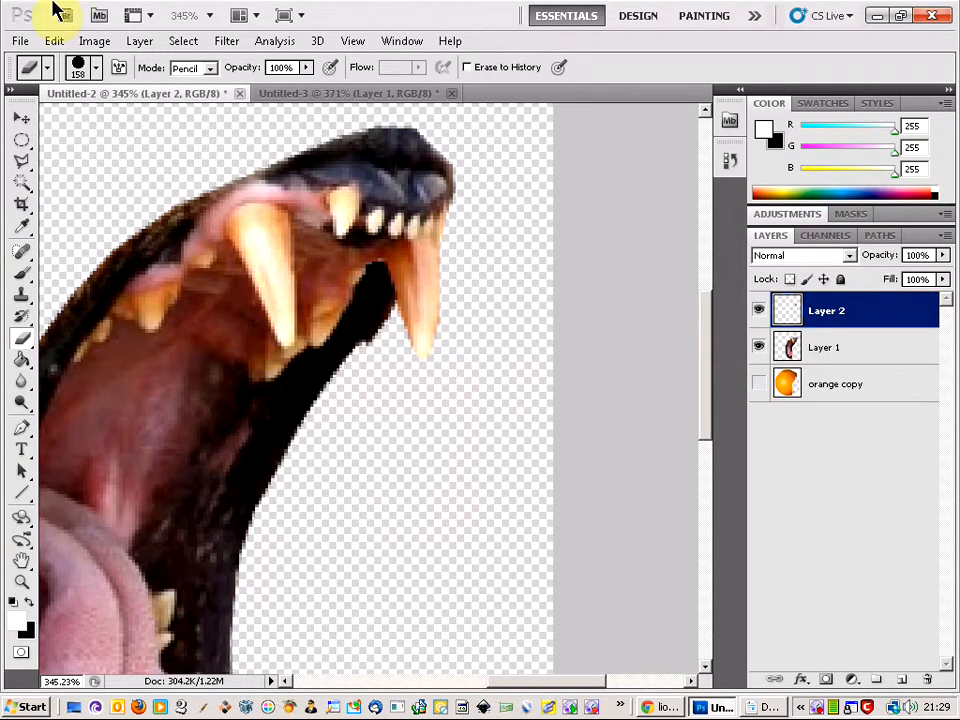
pyautogui.click(96, 70)
pyautogui.click(46, 120)
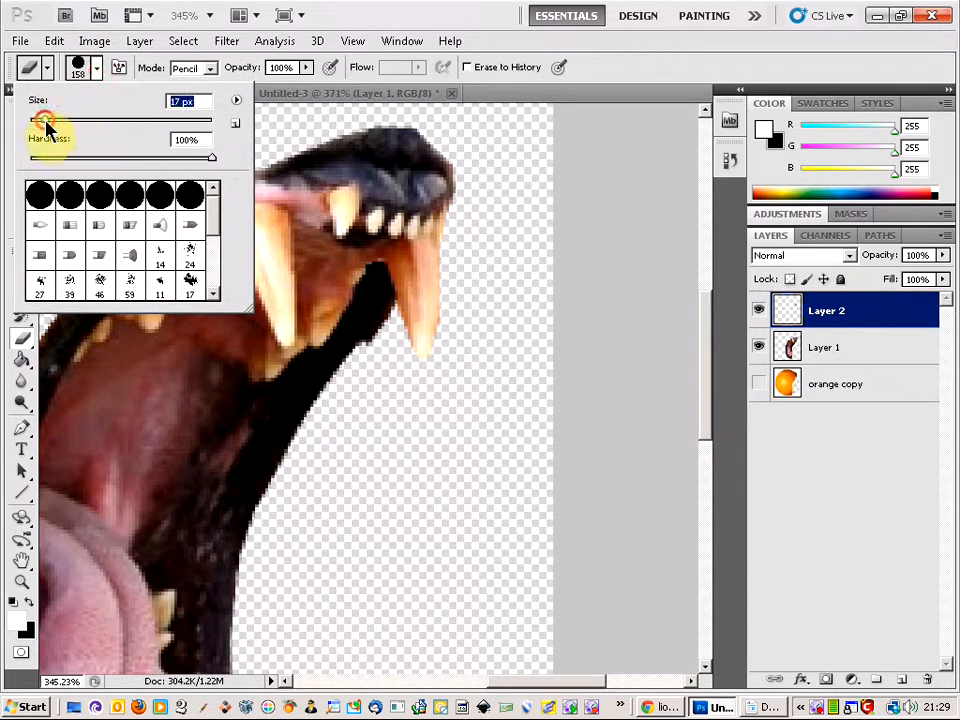
pyautogui.click(379, 367)
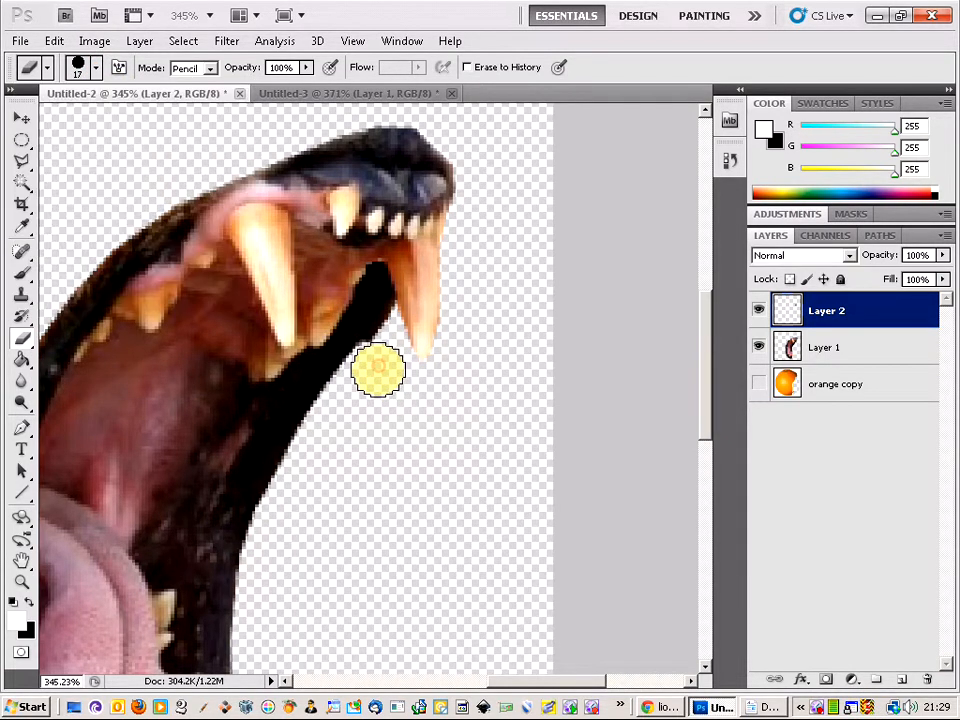
pyautogui.click(378, 362)
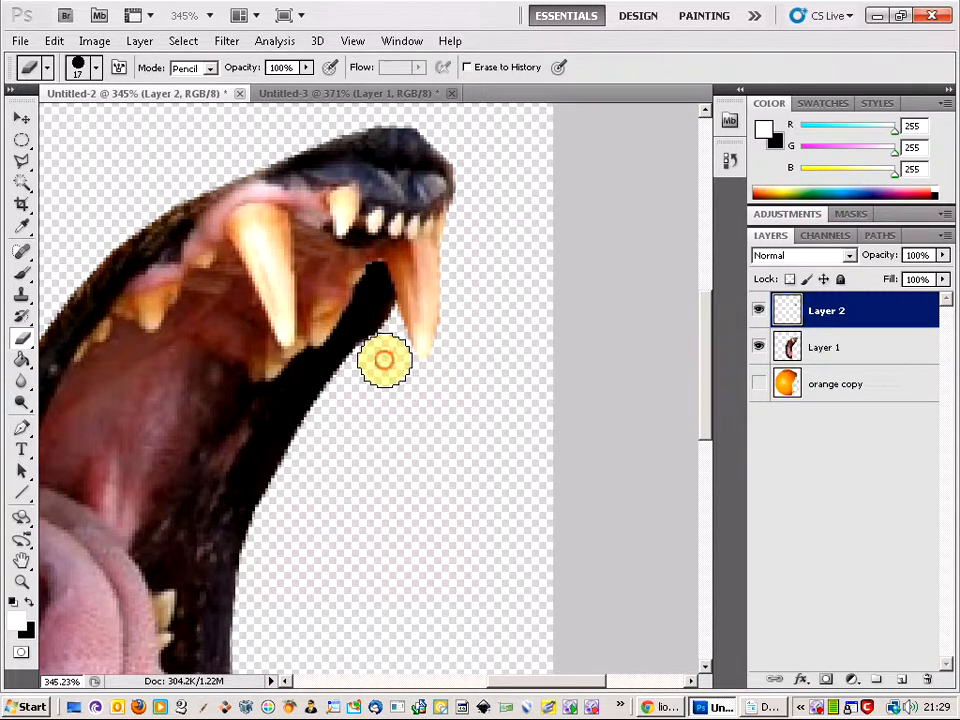
# Merge the second lip patch with the mouth layer using Merge Visible, and show the orange copy layer again.
pyautogui.scroll(-4, 413, 362)
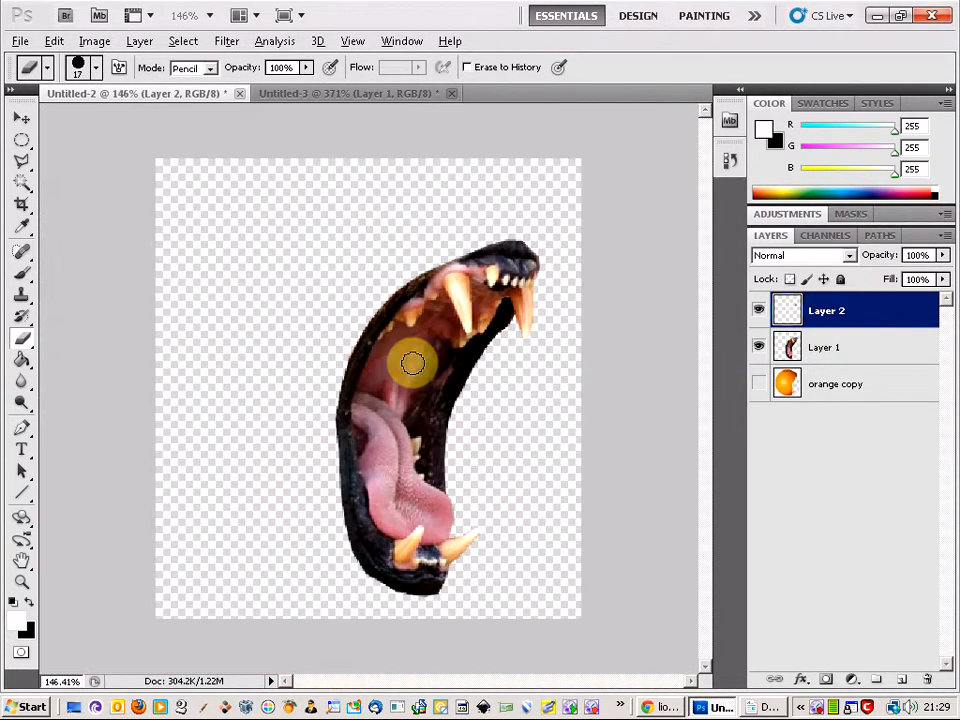
pyautogui.scroll(-1, 413, 362)
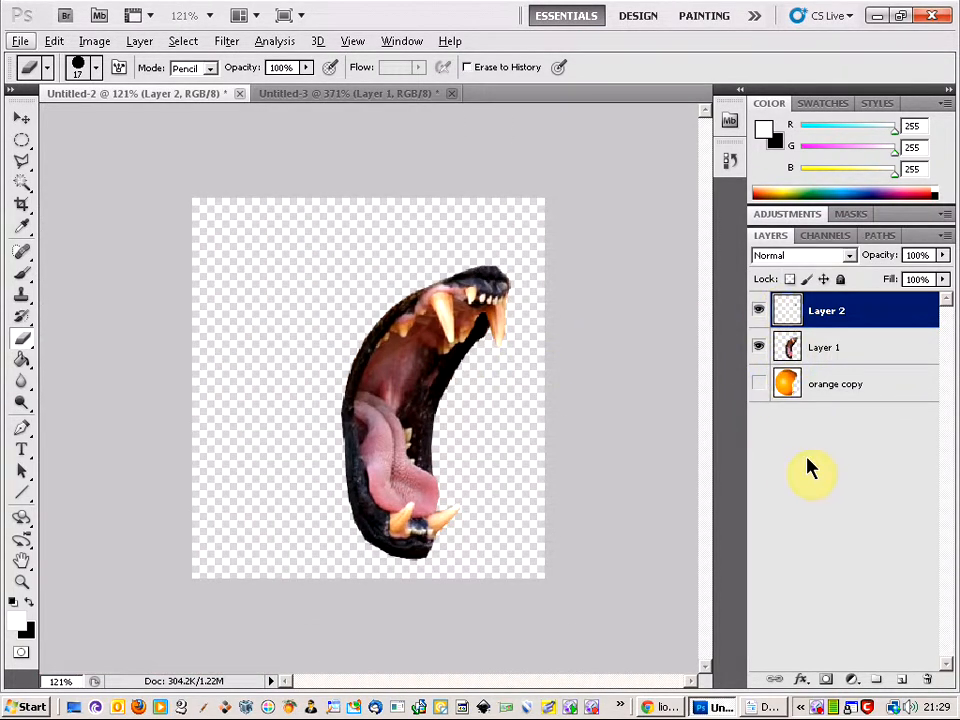
pyautogui.rightClick(879, 312)
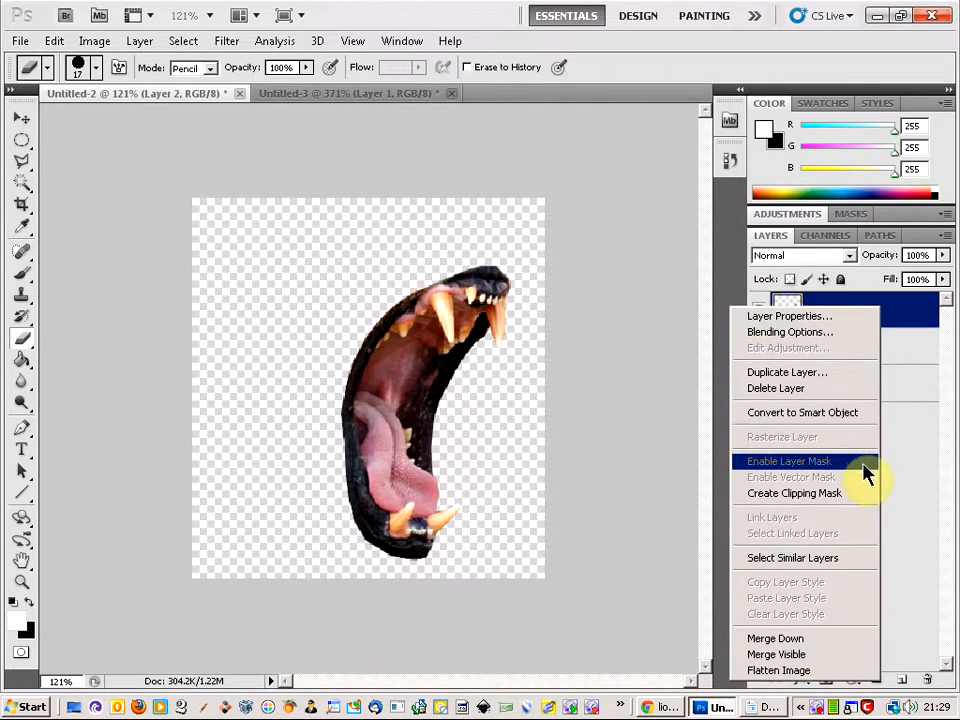
pyautogui.click(846, 654)
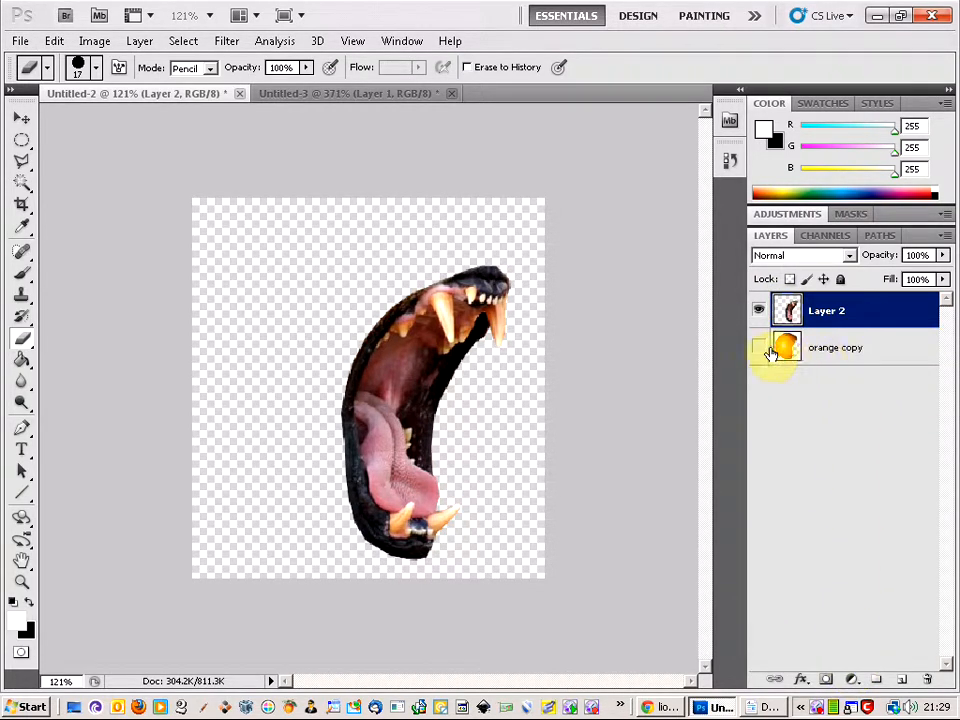
pyautogui.click(759, 348)
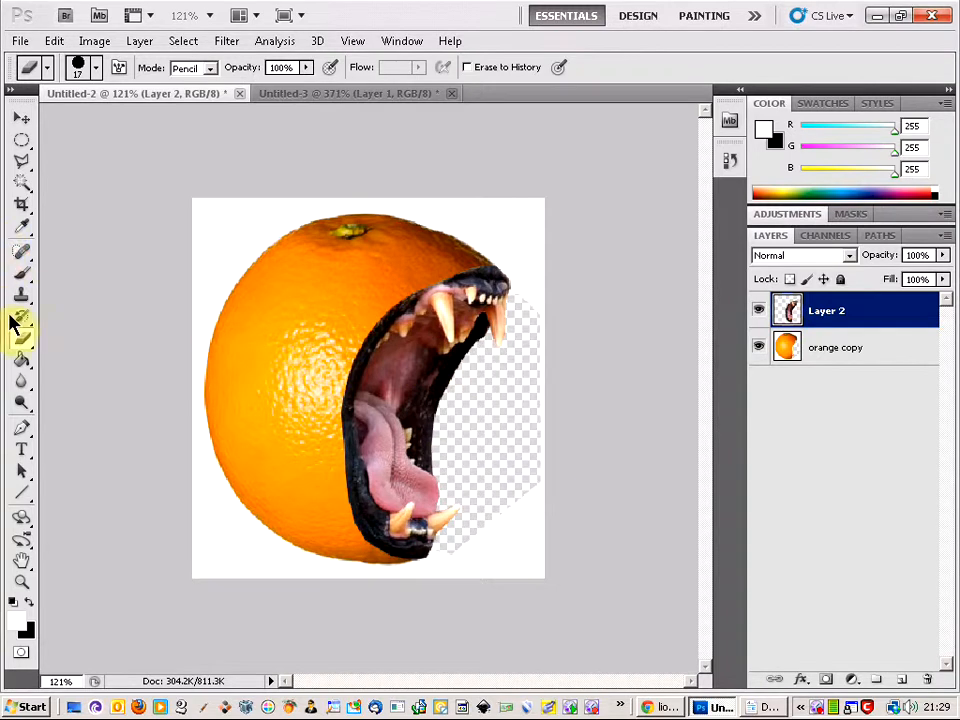
# Fill the transparent area beside the open mouth on the orange copy layer with white using the Paint Bucket.
pyautogui.click(29, 600)
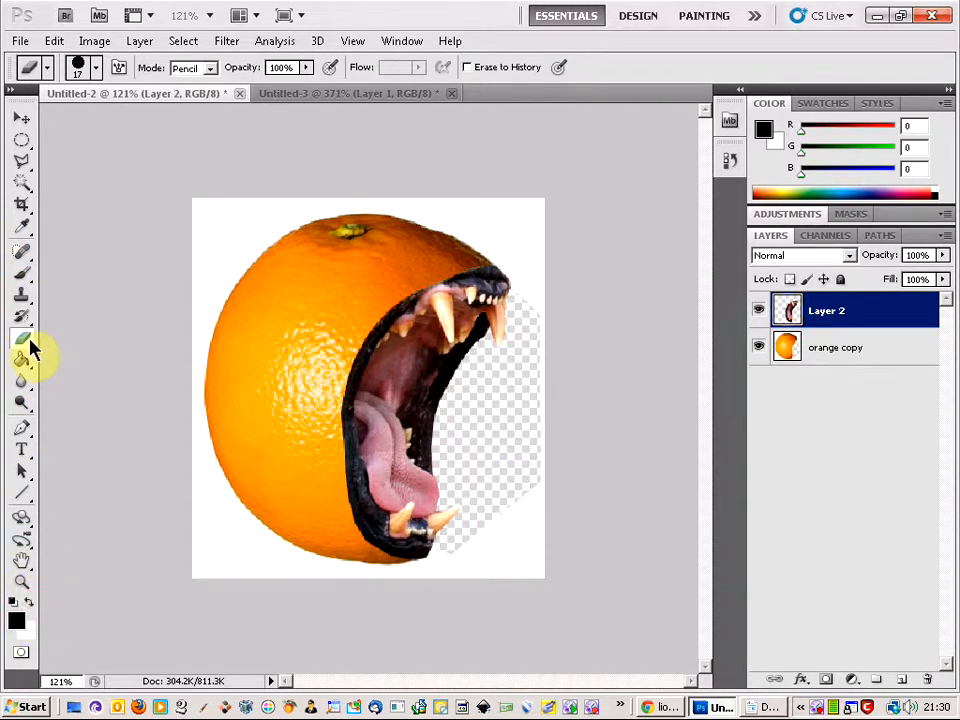
pyautogui.click(29, 600)
pyautogui.click(21, 357)
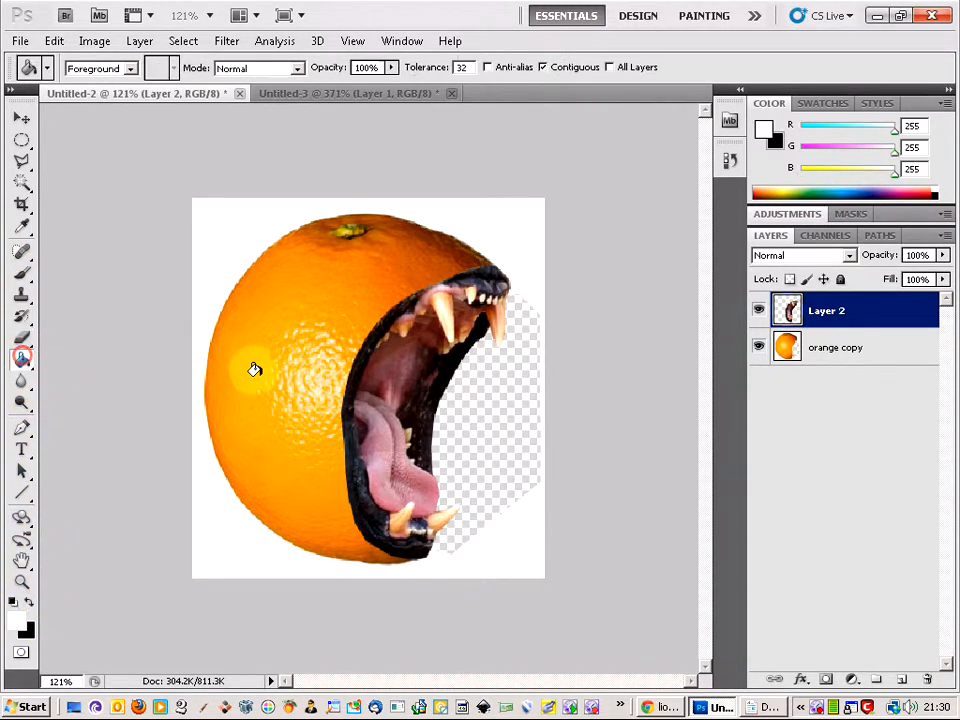
pyautogui.click(471, 391)
pyautogui.hotkey('ctrl', 'z')
pyautogui.click(866, 349)
pyautogui.click(497, 403)
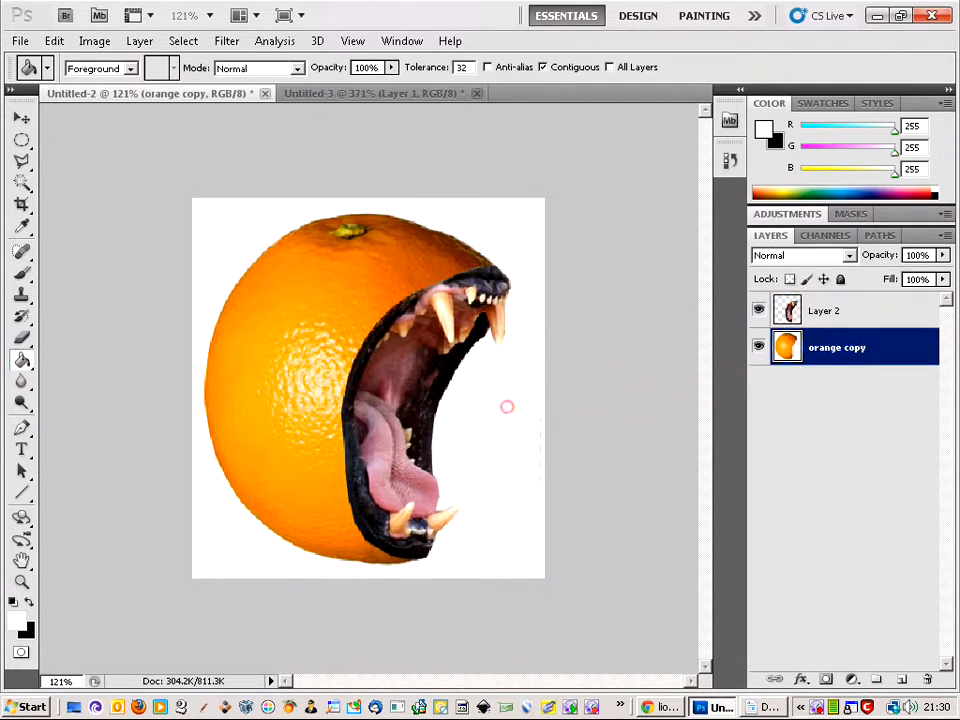
# Examine the white fill's outer edge and the join between the lips and the orange, both close up and in the whole image.
pyautogui.scroll(6, 511, 433)
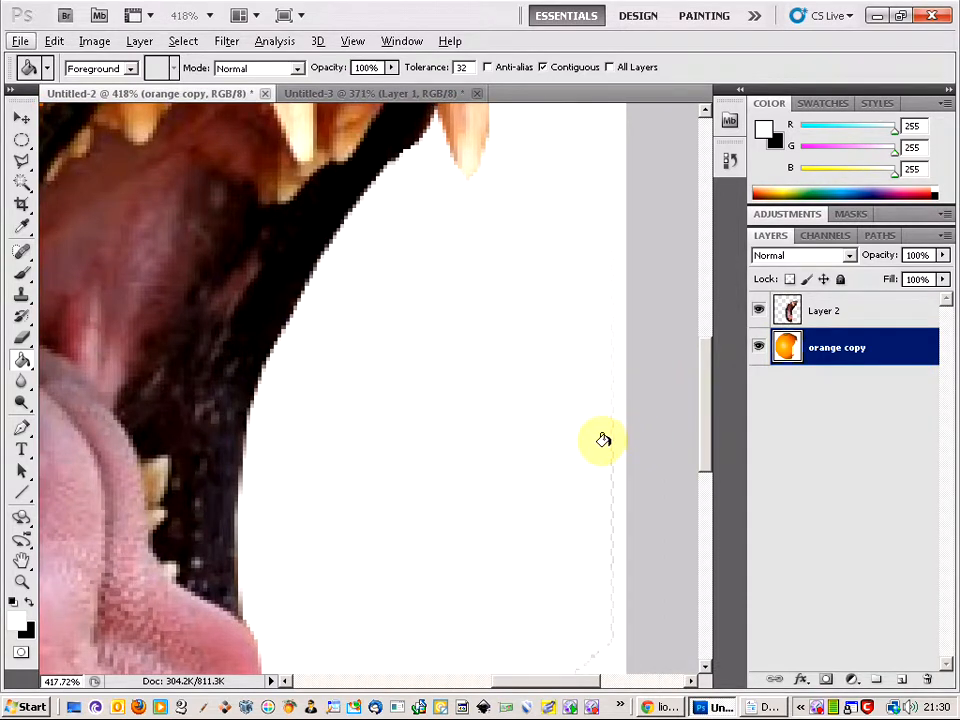
pyautogui.scroll(-4, 401, 447)
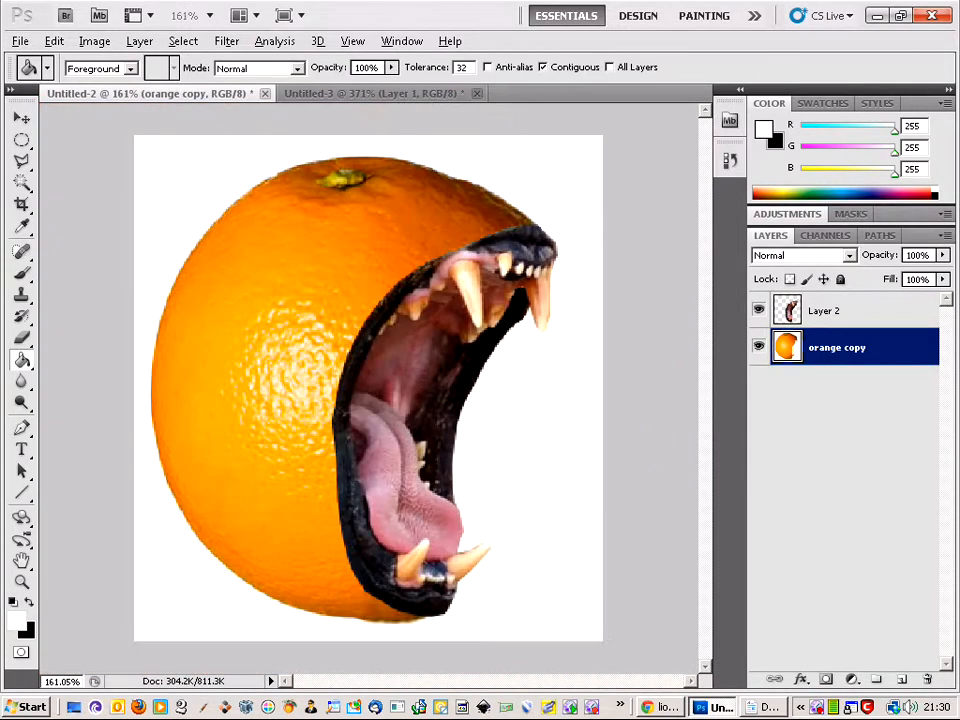
pyautogui.scroll(-1, 368, 388)
pyautogui.scroll(-1, 368, 388)
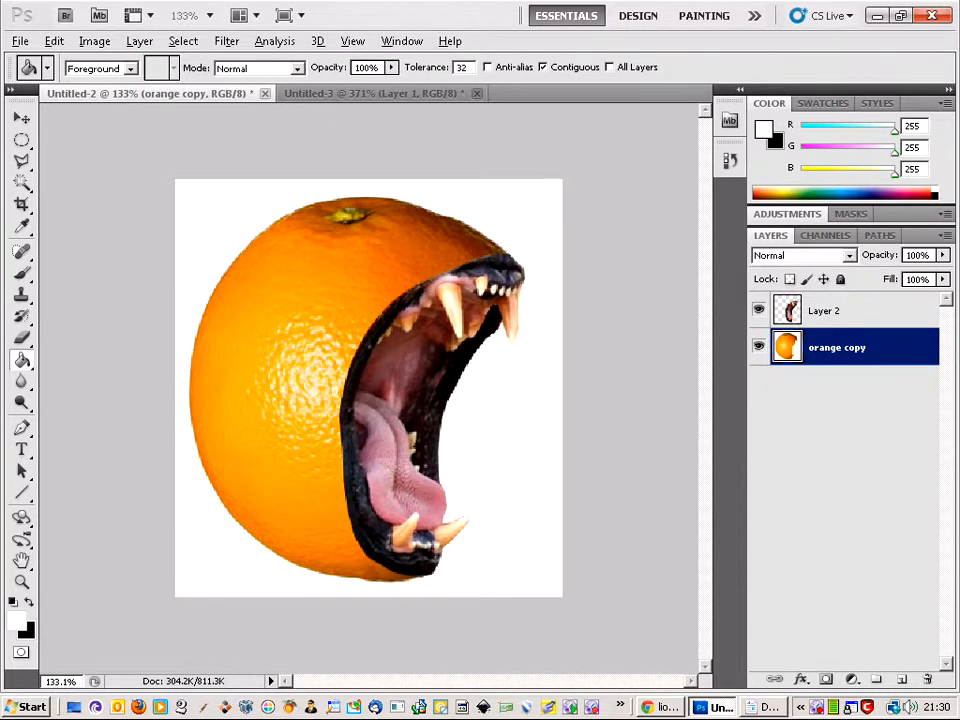
pyautogui.scroll(-1, 368, 388)
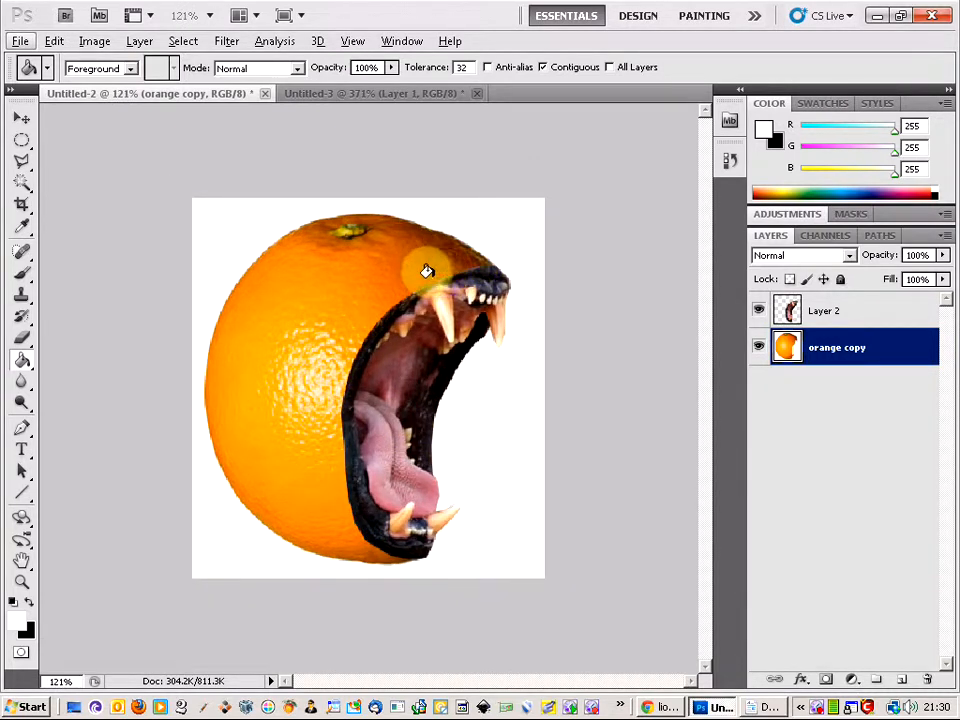
pyautogui.scroll(4, 473, 257)
pyautogui.scroll(5, 488, 257)
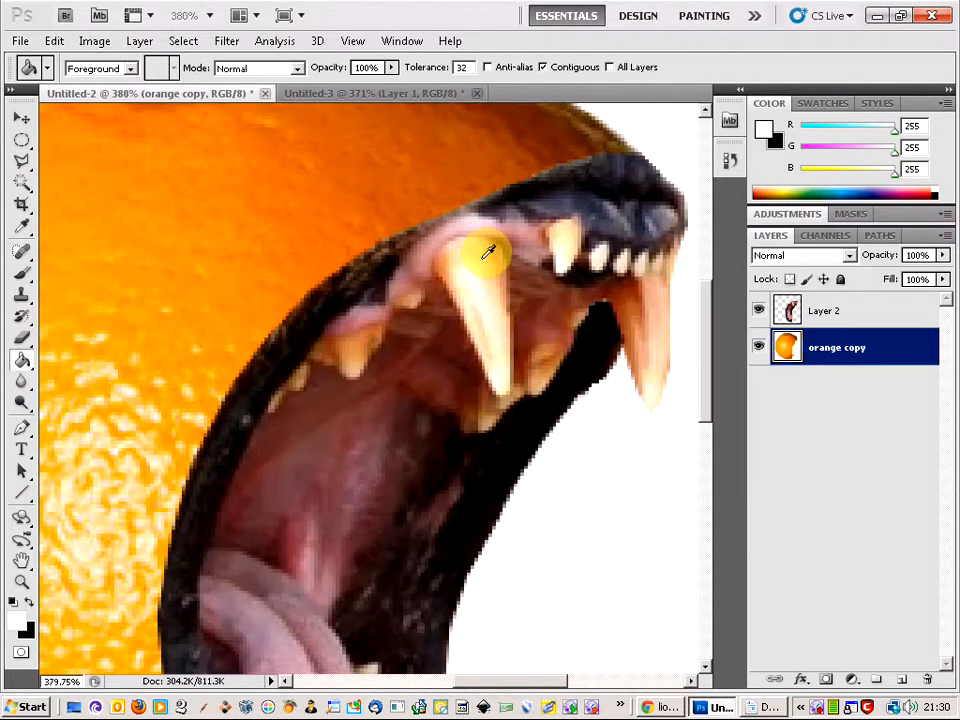
pyautogui.scroll(-5, 302, 269)
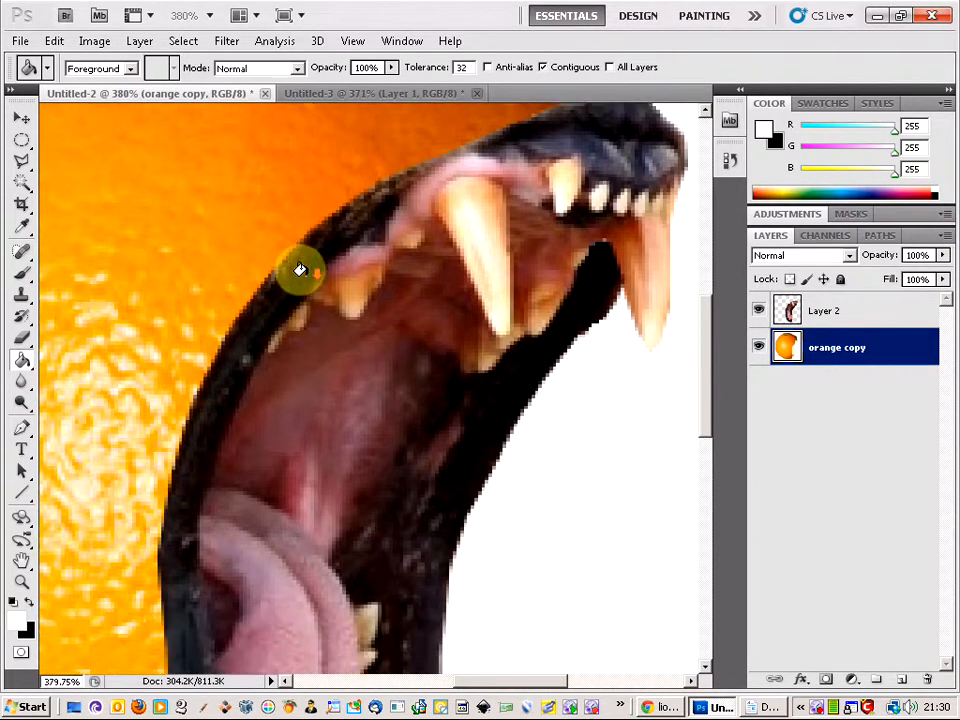
pyautogui.scroll(-1, 371, 391)
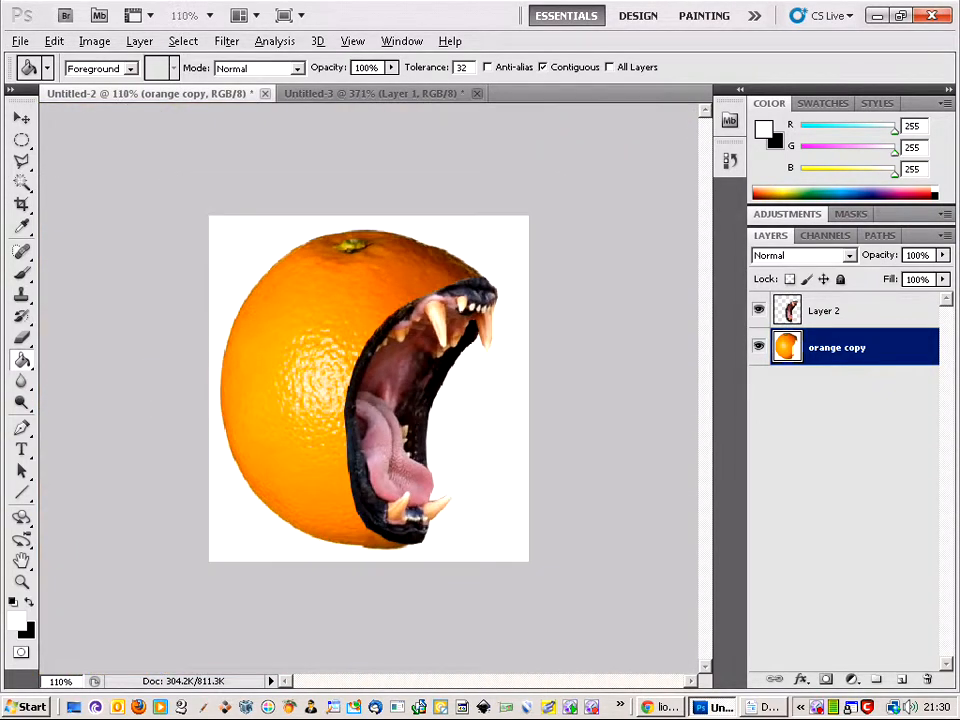